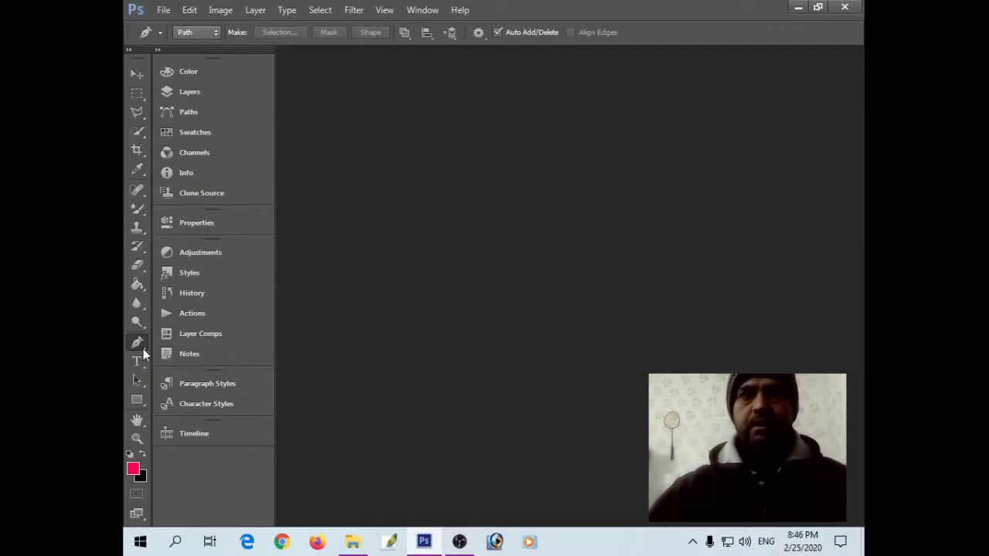
Show the Pen tool flyout listing Pen, Freeform Pen and the anchor-point tools.
{"action": "right_click", "coordinate": [143, 353]}
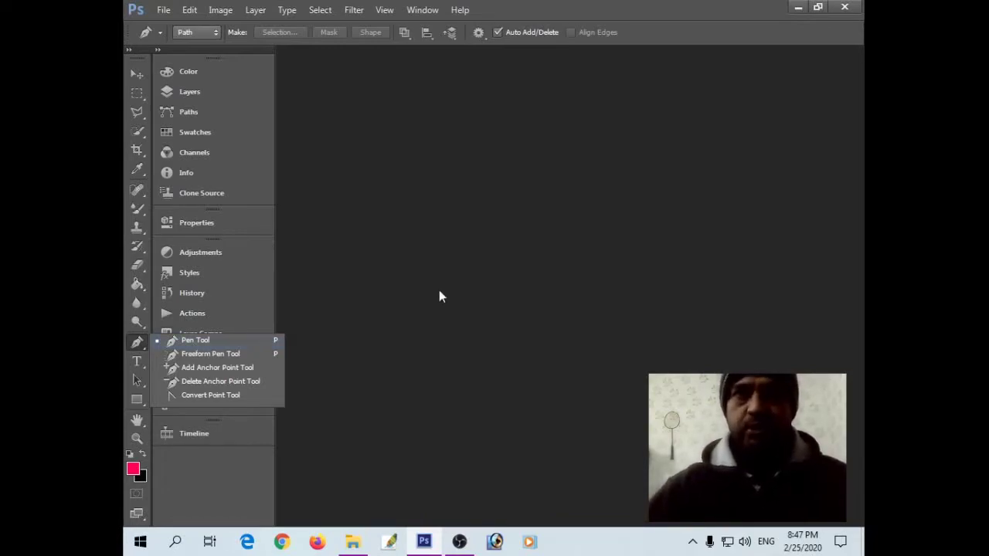
Bring up the Open dialog and browse the tabyyy folder's photo thumbnails.
{"action": "double_click", "coordinate": [455, 198]}
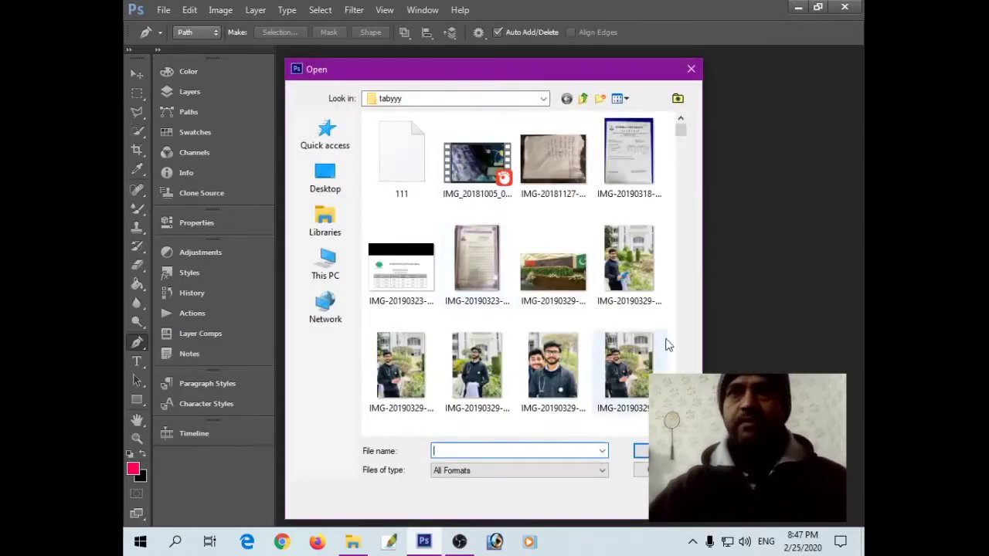
{"action": "left_click", "coordinate": [683, 146]}
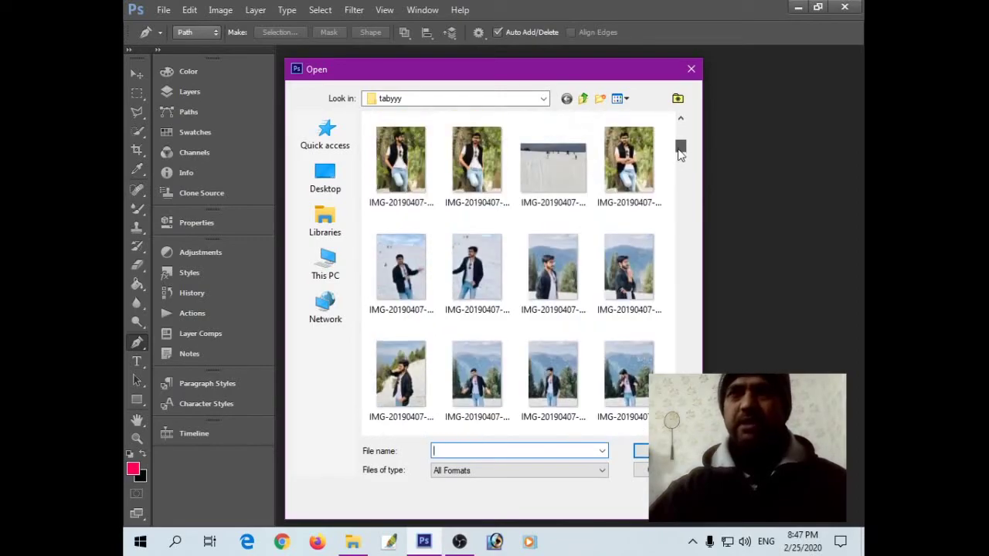
{"action": "scroll", "coordinate": [680, 154], "scroll_direction": "up", "scroll_amount": 1}
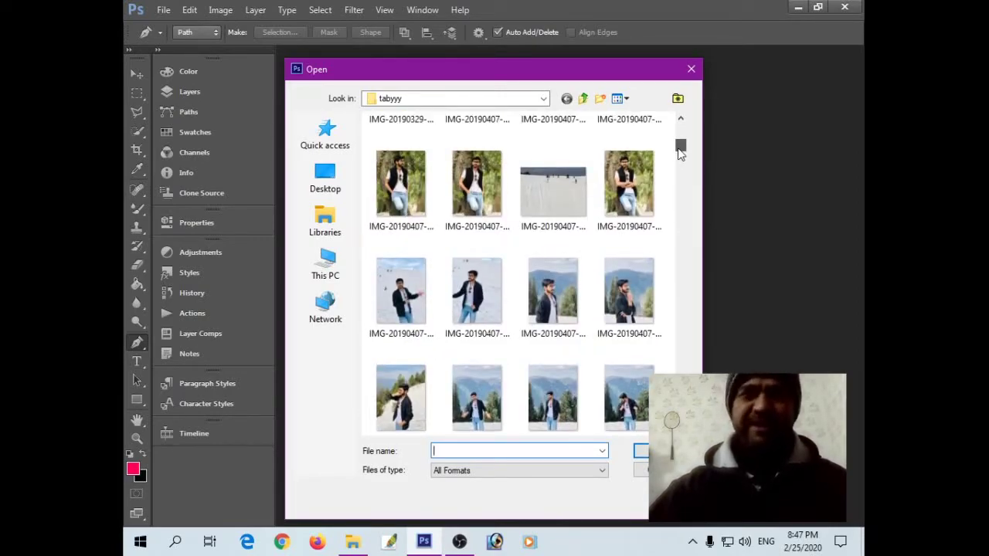
{"action": "left_click_drag", "start_coordinate": [680, 154], "coordinate": [680, 147]}
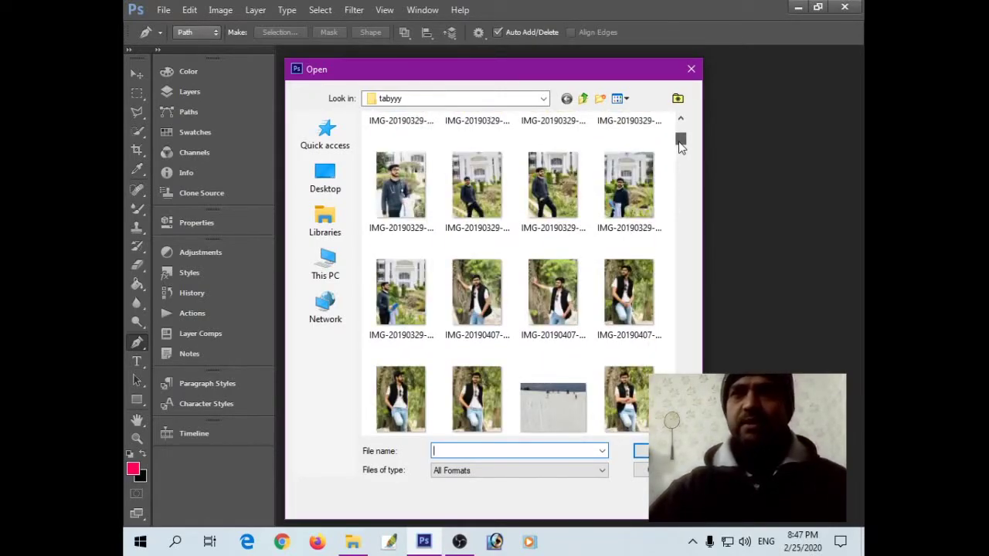
{"action": "scroll", "coordinate": [679, 146], "scroll_direction": "up", "scroll_amount": 3}
{"action": "left_click_drag", "start_coordinate": [680, 146], "coordinate": [687, 190]}
Open IMG-20190407-WA0038.jpg and select the standard Pen Tool for tracing.
{"action": "double_click", "coordinate": [469, 267]}
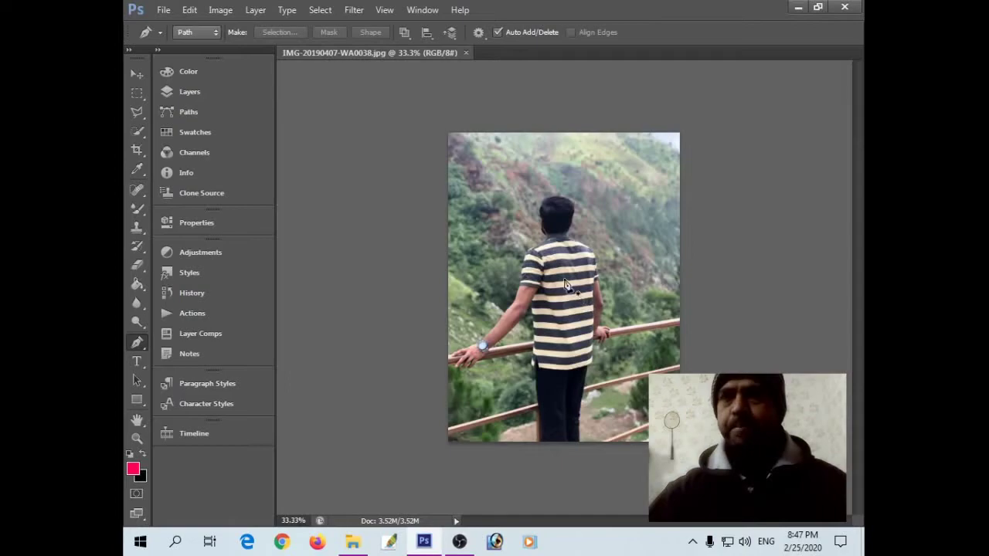
{"action": "right_click", "coordinate": [142, 352]}
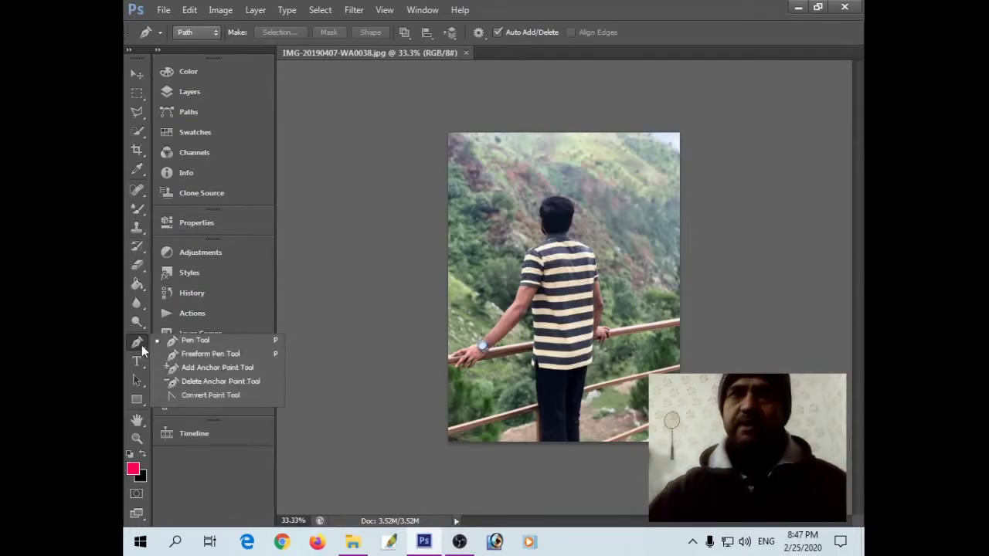
{"action": "left_click", "coordinate": [195, 341]}
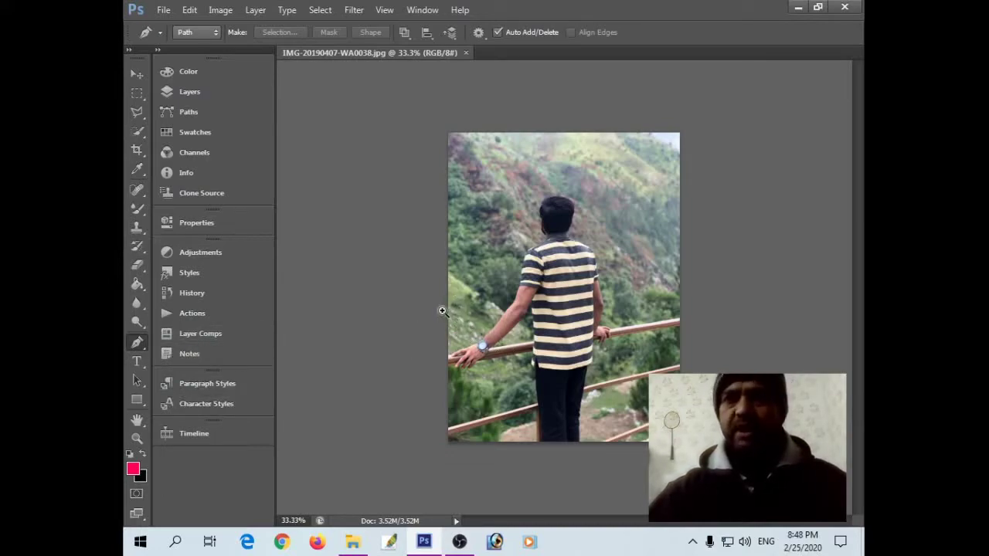
Zoom in to 400% and start the path at the fingertip along the hand's top.
{"action": "scroll", "coordinate": [442, 308], "scroll_direction": "up", "scroll_amount": 3}
{"action": "scroll", "coordinate": [477, 374], "scroll_direction": "up", "scroll_amount": 1}
{"action": "scroll", "coordinate": [476, 375], "scroll_direction": "up", "scroll_amount": 1}
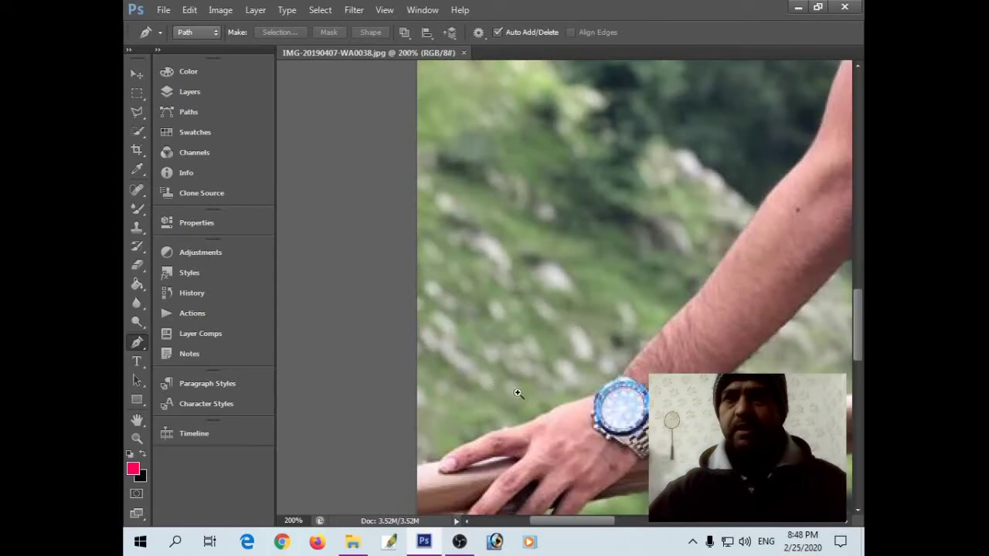
{"action": "scroll", "coordinate": [476, 371], "scroll_direction": "up", "scroll_amount": 1}
{"action": "scroll", "coordinate": [477, 359], "scroll_direction": "up", "scroll_amount": 1}
{"action": "left_click_drag", "start_coordinate": [477, 359], "coordinate": [386, 116]}
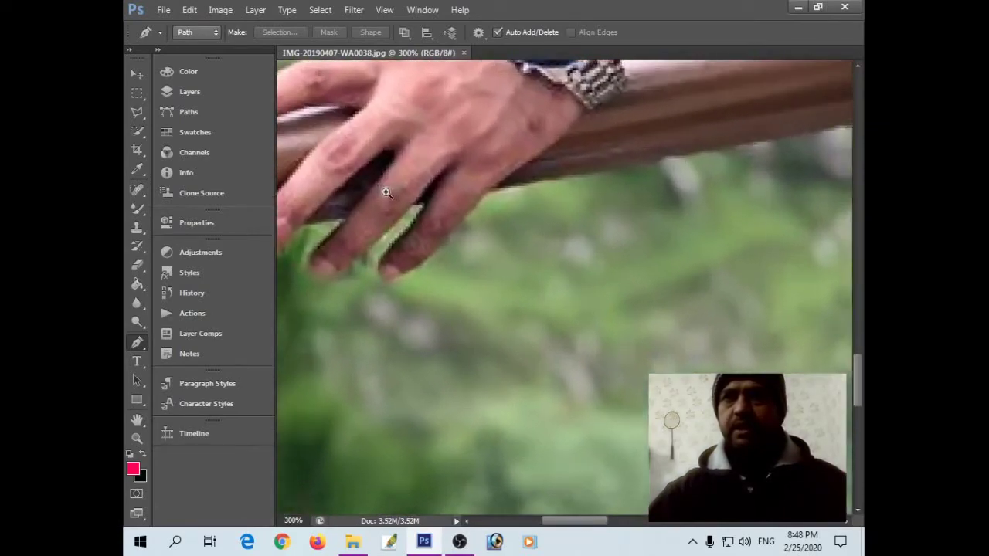
{"action": "scroll", "coordinate": [452, 321], "scroll_direction": "up", "scroll_amount": 1}
{"action": "left_click_drag", "start_coordinate": [453, 322], "coordinate": [467, 348]}
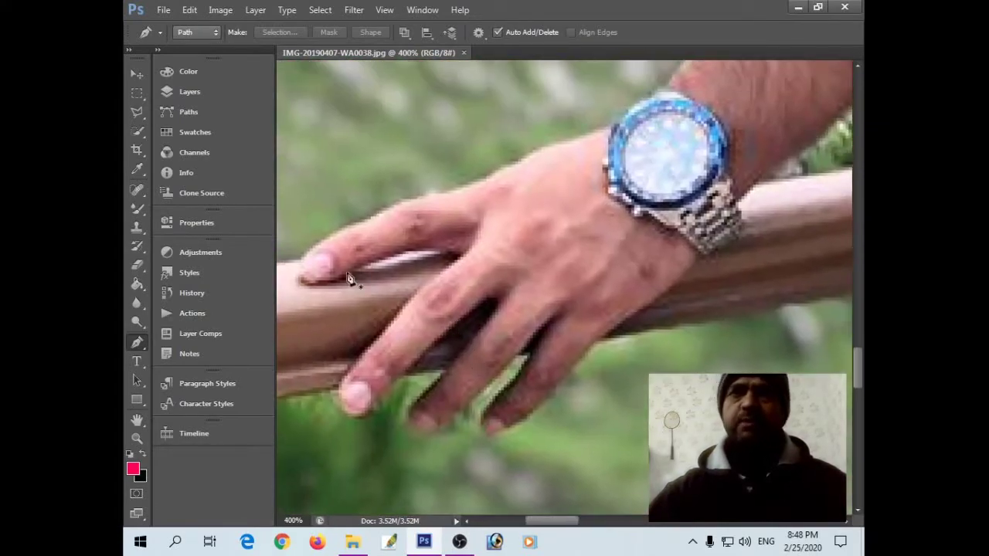
{"action": "left_click", "coordinate": [303, 258]}
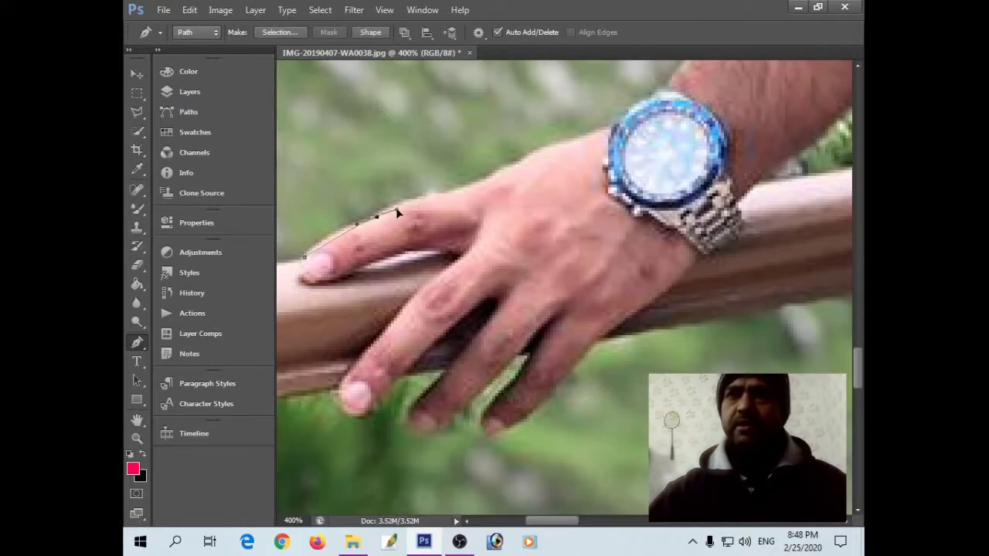
{"action": "left_click", "coordinate": [426, 199]}
{"action": "left_click", "coordinate": [455, 193]}
{"action": "left_click", "coordinate": [519, 164]}
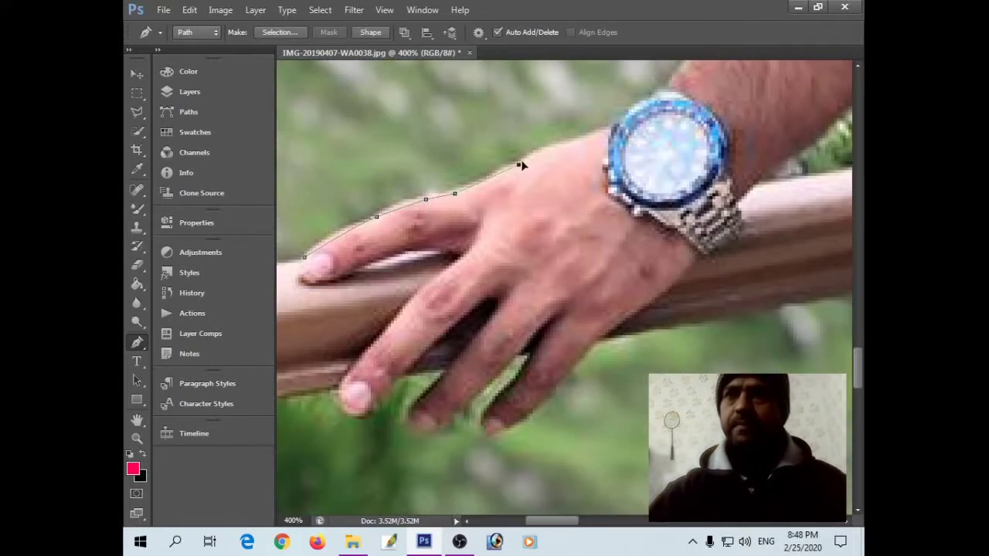
{"action": "left_click_drag", "start_coordinate": [536, 155], "coordinate": [579, 142]}
{"action": "left_click", "coordinate": [564, 140]}
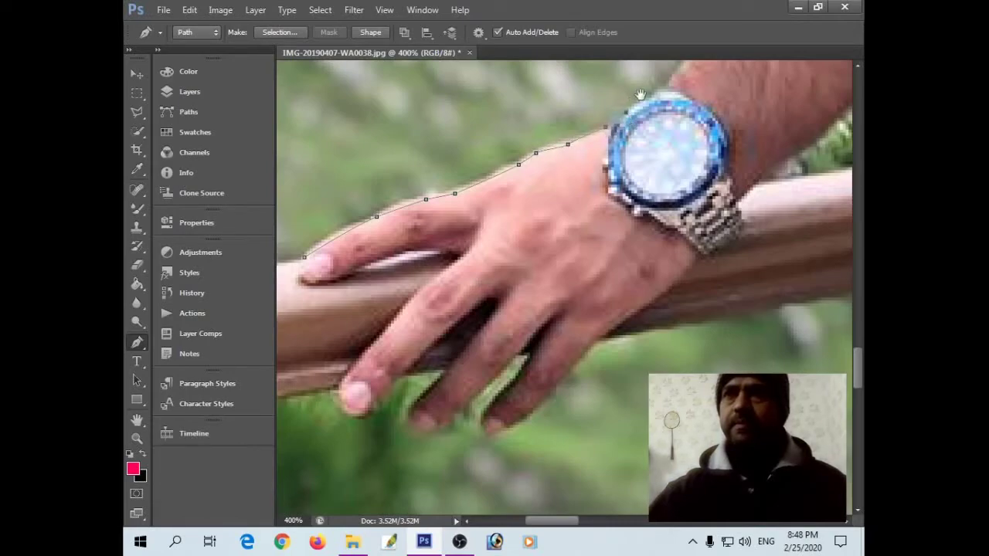
Continue the path anchors up the edge of the forearm.
{"action": "left_click_drag", "start_coordinate": [640, 94], "coordinate": [456, 250]}
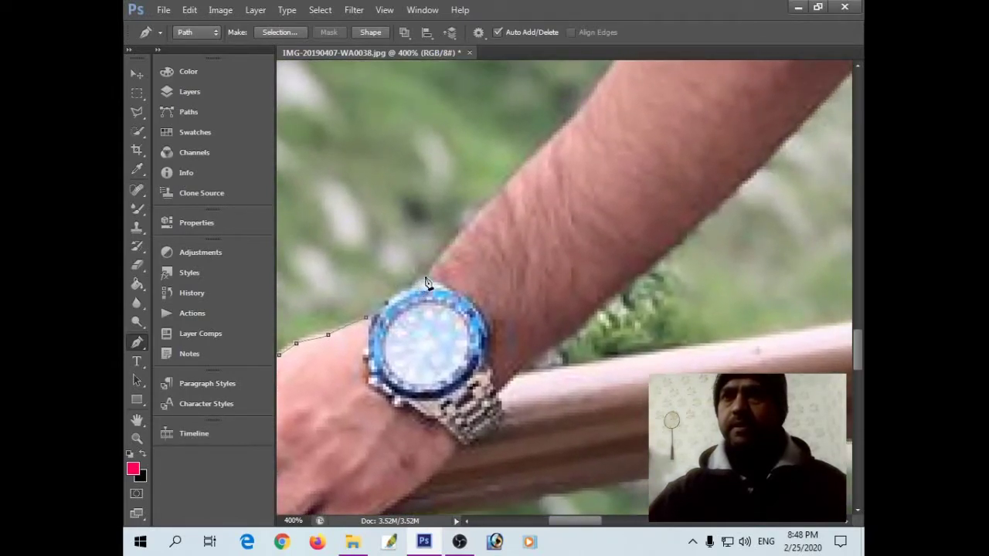
{"action": "scroll", "coordinate": [474, 222], "scroll_direction": "right", "scroll_amount": 3}
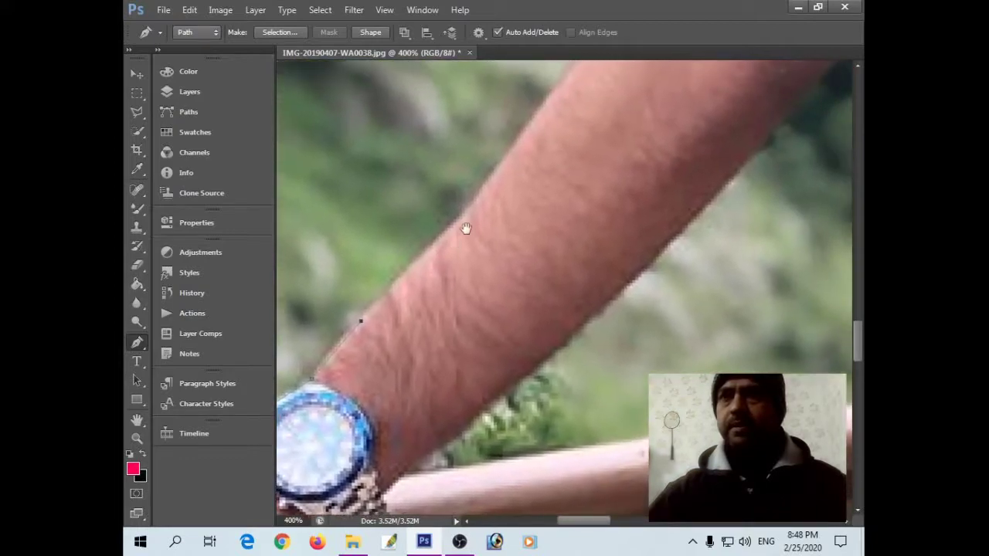
{"action": "scroll", "coordinate": [464, 227], "scroll_direction": "up", "scroll_amount": 3}
{"action": "left_click", "coordinate": [452, 228]}
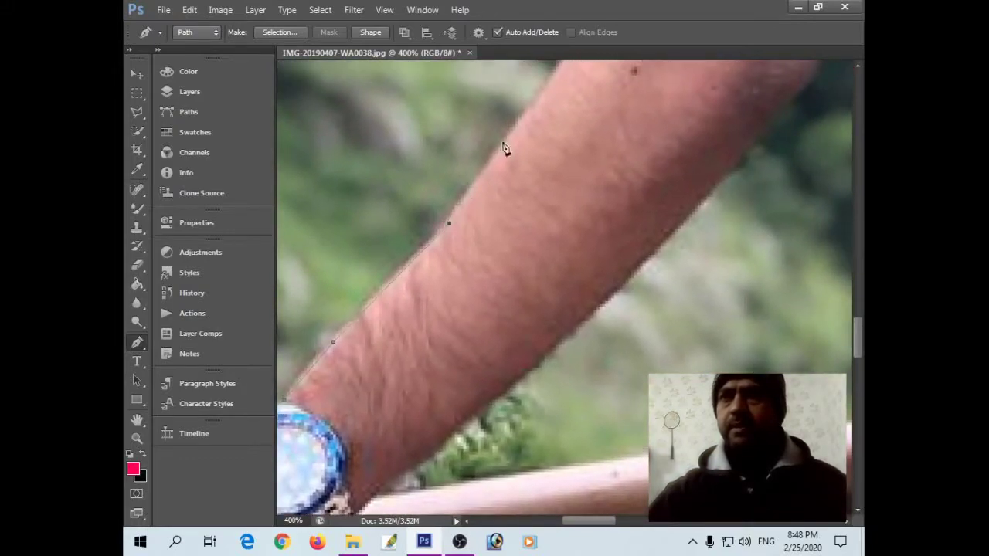
{"action": "left_click", "coordinate": [507, 145]}
{"action": "scroll", "coordinate": [479, 201], "scroll_direction": "up", "scroll_amount": 3}
{"action": "scroll", "coordinate": [448, 248], "scroll_direction": "right", "scroll_amount": 2}
{"action": "left_click", "coordinate": [466, 215]}
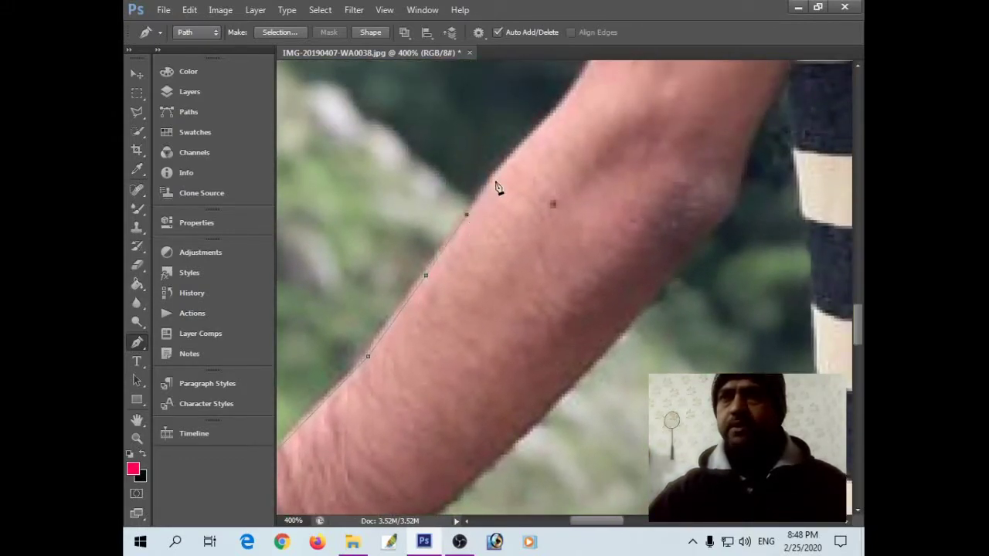
{"action": "left_click", "coordinate": [500, 169]}
{"action": "left_click", "coordinate": [550, 120]}
Carry the path past where the arm meets the sleeve and along the sleeve edge.
{"action": "scroll", "coordinate": [502, 185], "scroll_direction": "up", "scroll_amount": 3}
{"action": "scroll", "coordinate": [480, 216], "scroll_direction": "right", "scroll_amount": 3}
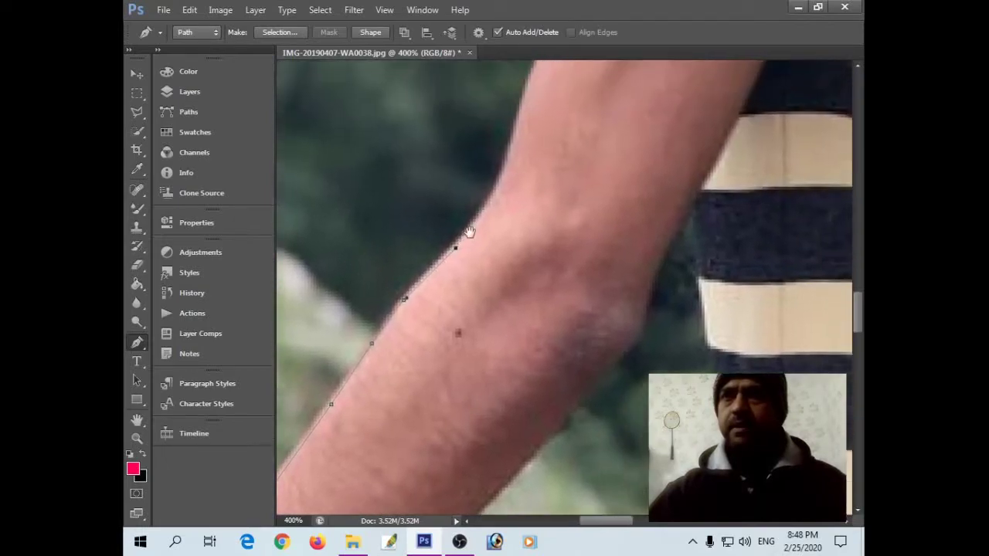
{"action": "scroll", "coordinate": [471, 224], "scroll_direction": "up", "scroll_amount": 2}
{"action": "scroll", "coordinate": [479, 218], "scroll_direction": "right", "scroll_amount": 2}
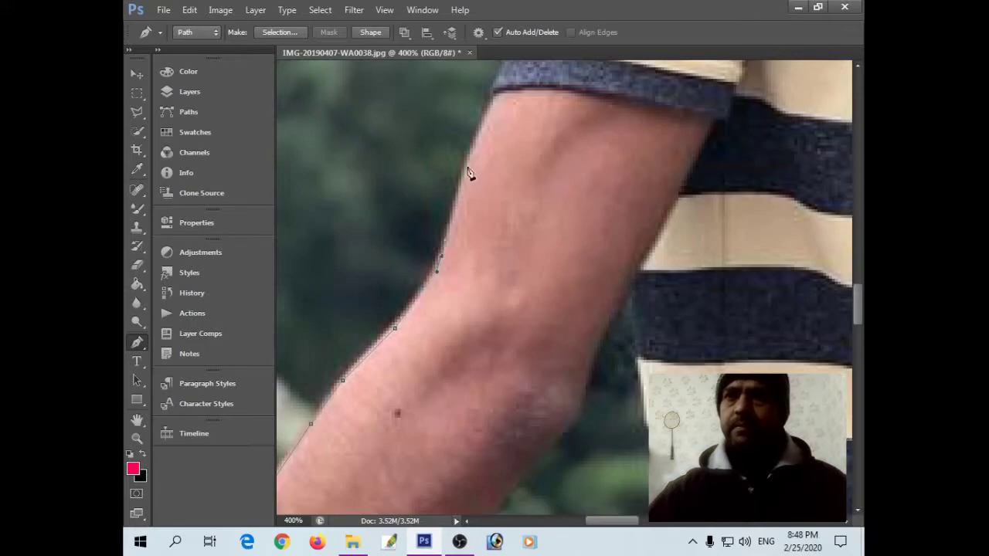
{"action": "left_click_drag", "start_coordinate": [468, 162], "coordinate": [450, 236]}
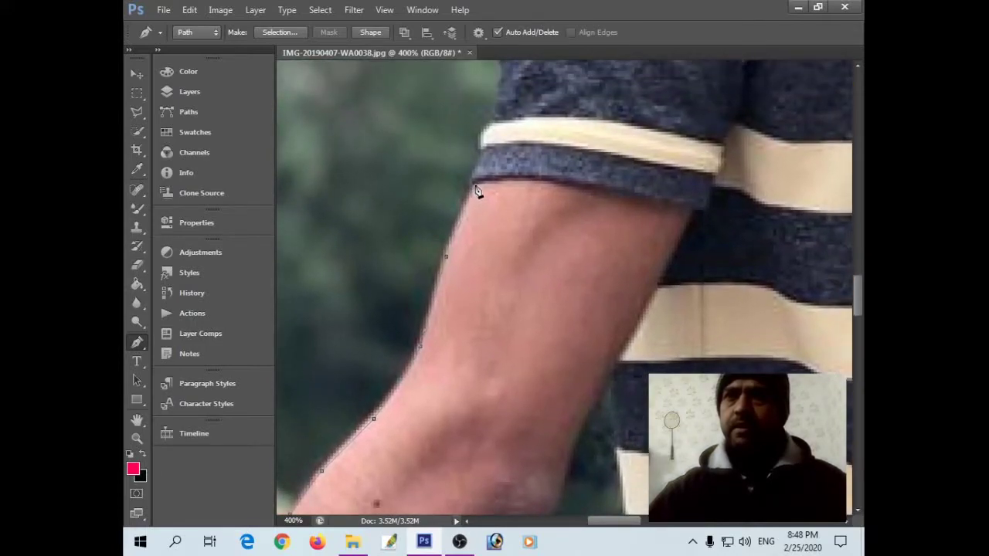
{"action": "left_click", "coordinate": [475, 157]}
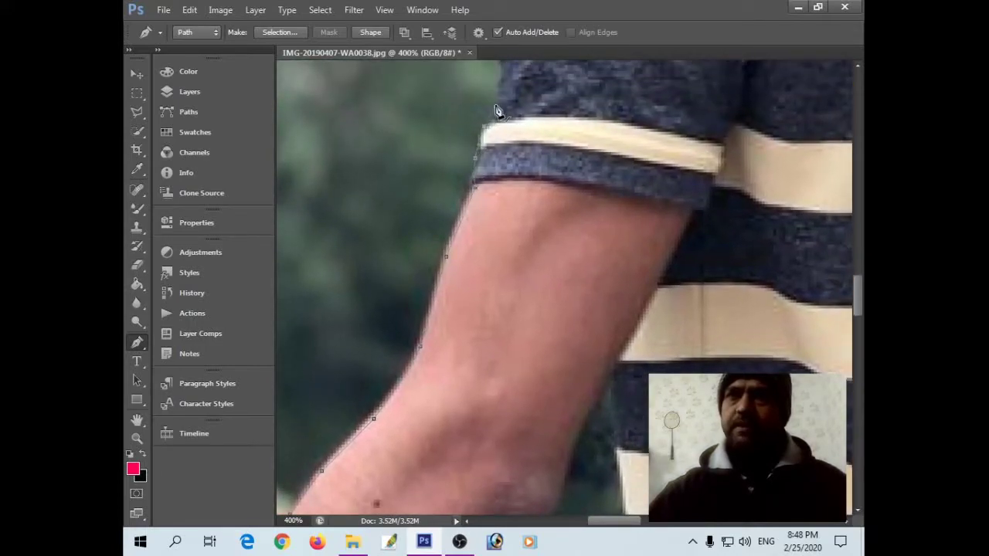
{"action": "left_click_drag", "start_coordinate": [497, 110], "coordinate": [447, 242]}
{"action": "left_click", "coordinate": [444, 246]}
{"action": "left_click", "coordinate": [453, 207]}
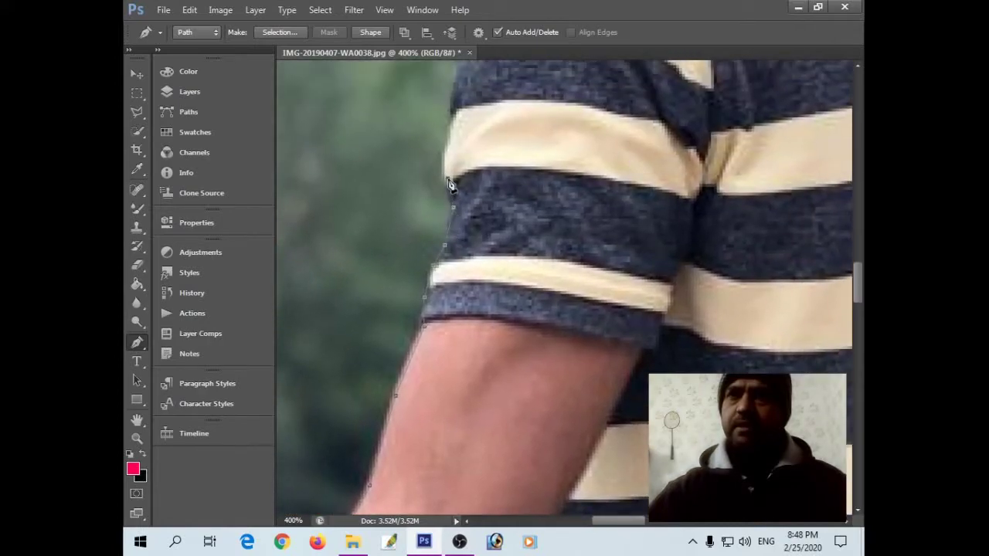
{"action": "left_click", "coordinate": [453, 97]}
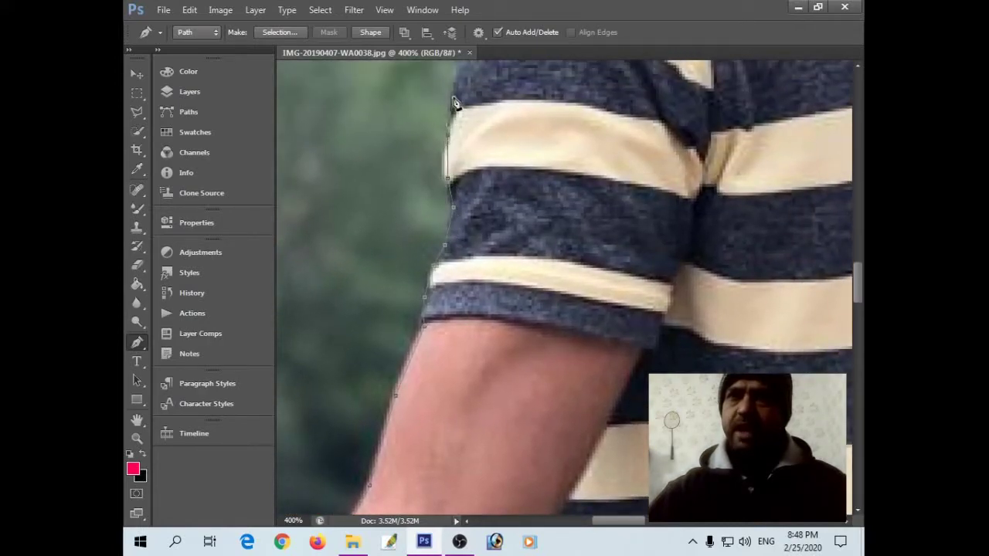
Extend the path up the upper sleeve to the shoulder.
{"action": "left_click_drag", "start_coordinate": [453, 96], "coordinate": [427, 255]}
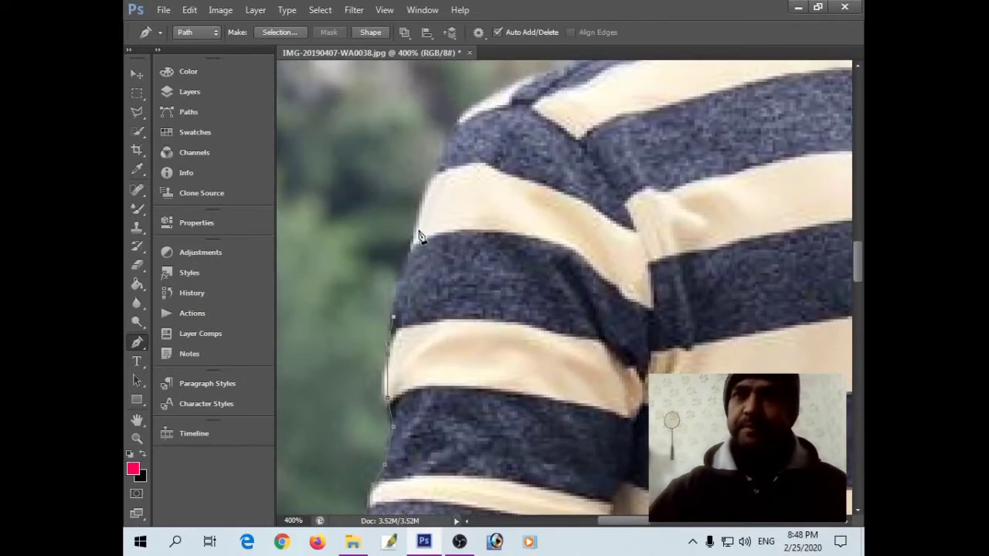
{"action": "left_click", "coordinate": [416, 233]}
{"action": "left_click", "coordinate": [439, 164]}
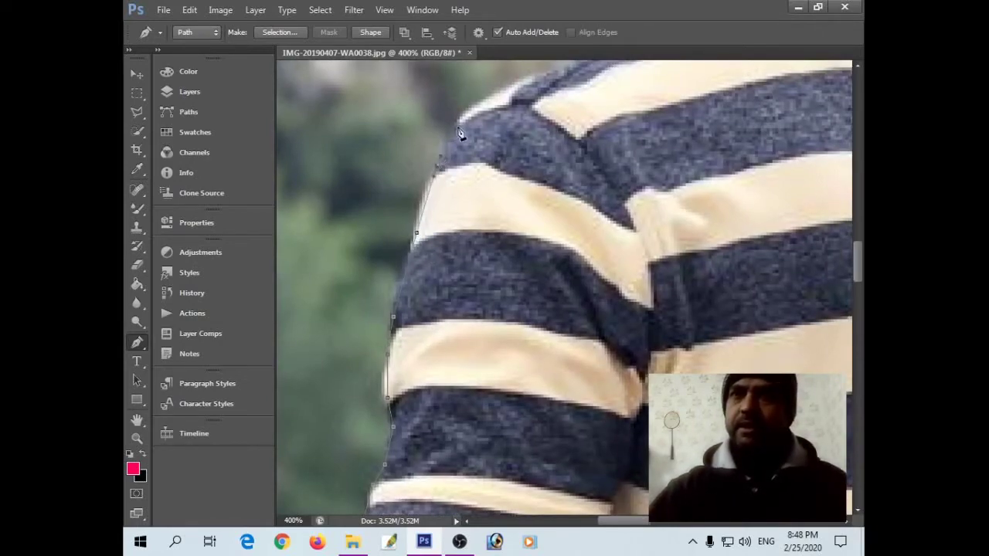
{"action": "left_click_drag", "start_coordinate": [511, 91], "coordinate": [434, 203]}
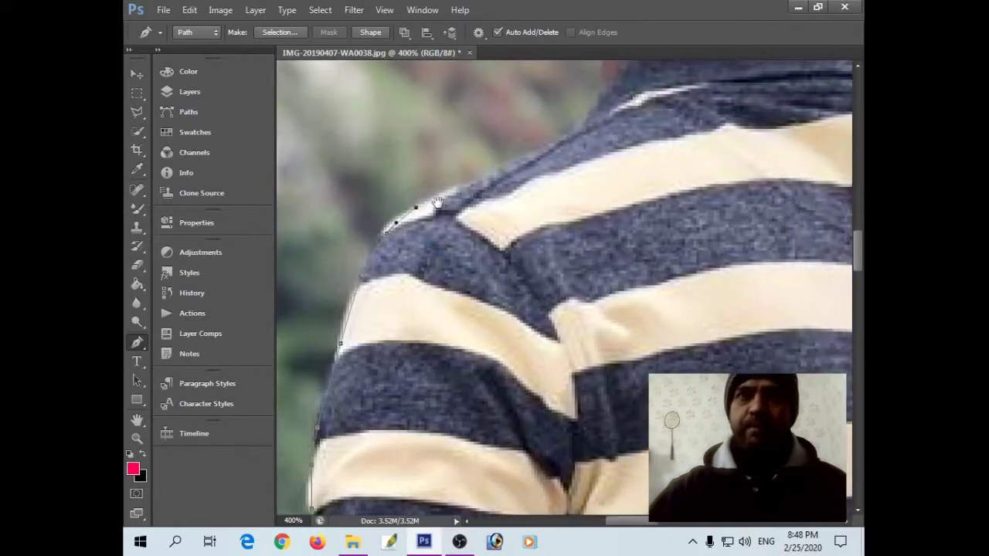
{"action": "left_click", "coordinate": [468, 184]}
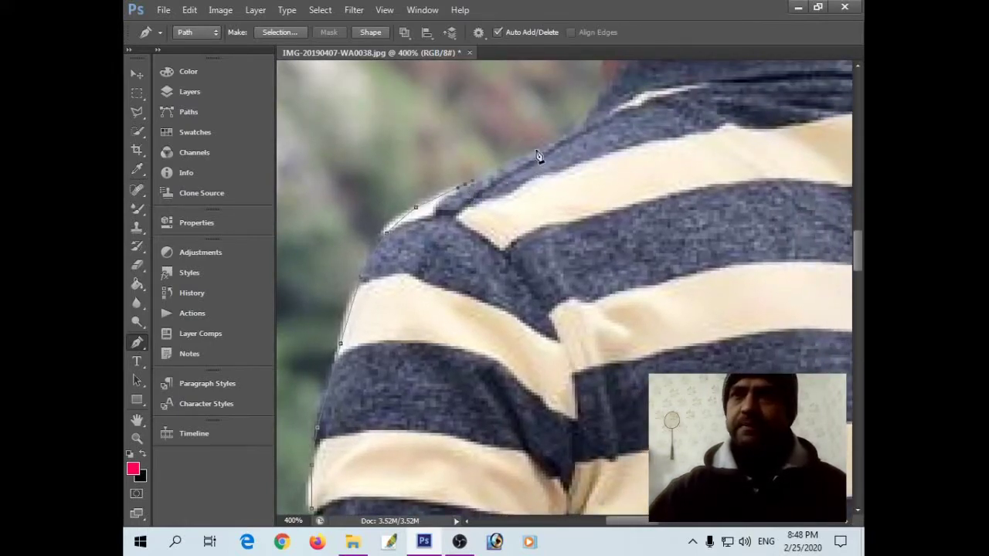
Continue the path past the collar and curve it up the back of the head.
{"action": "left_click_drag", "start_coordinate": [581, 131], "coordinate": [492, 234]}
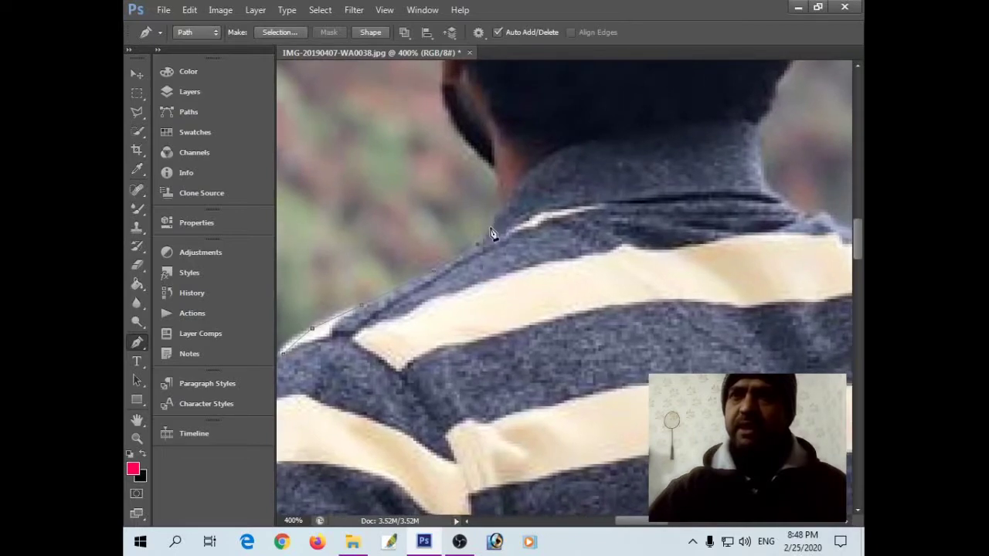
{"action": "left_click", "coordinate": [497, 211]}
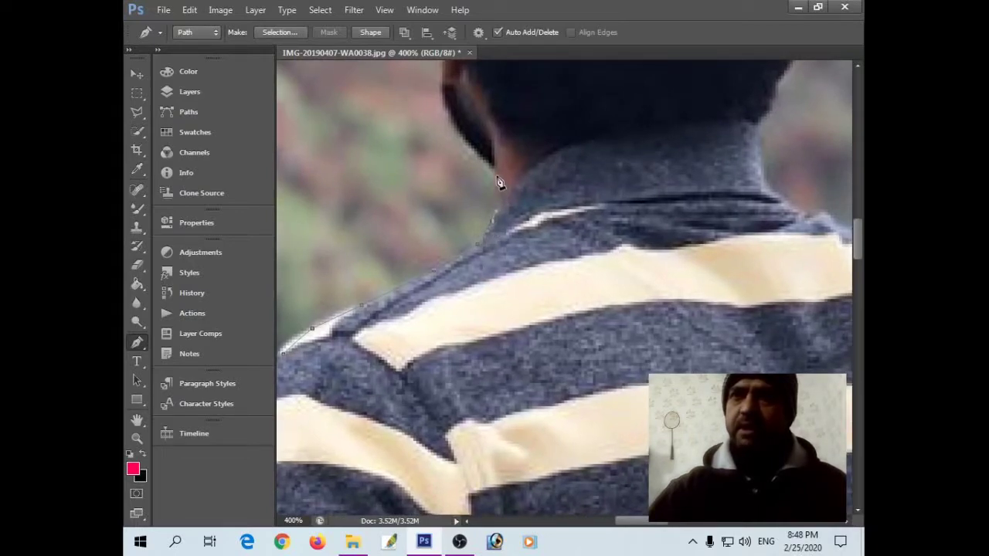
{"action": "left_click", "coordinate": [498, 179]}
{"action": "left_click_drag", "start_coordinate": [459, 154], "coordinate": [430, 283]}
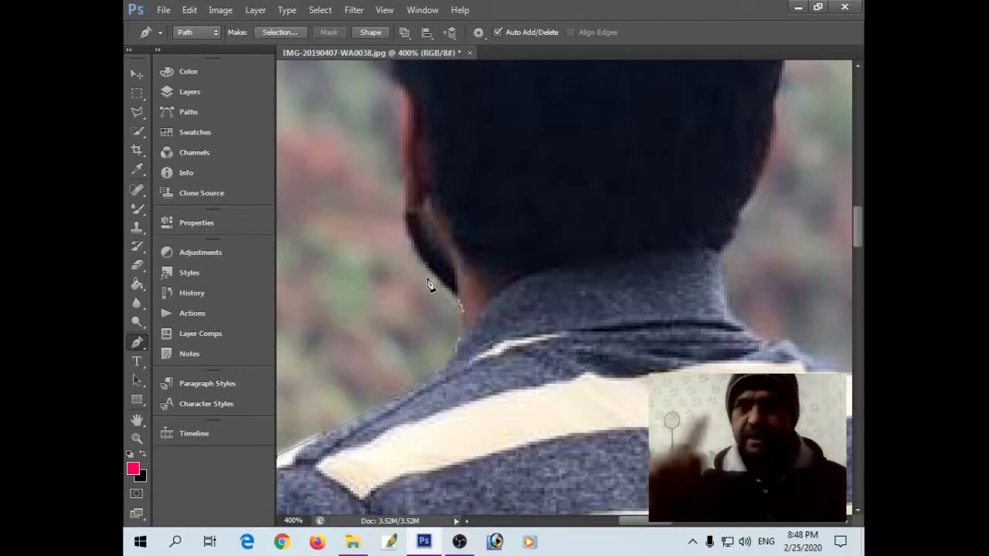
{"action": "left_click", "coordinate": [411, 241]}
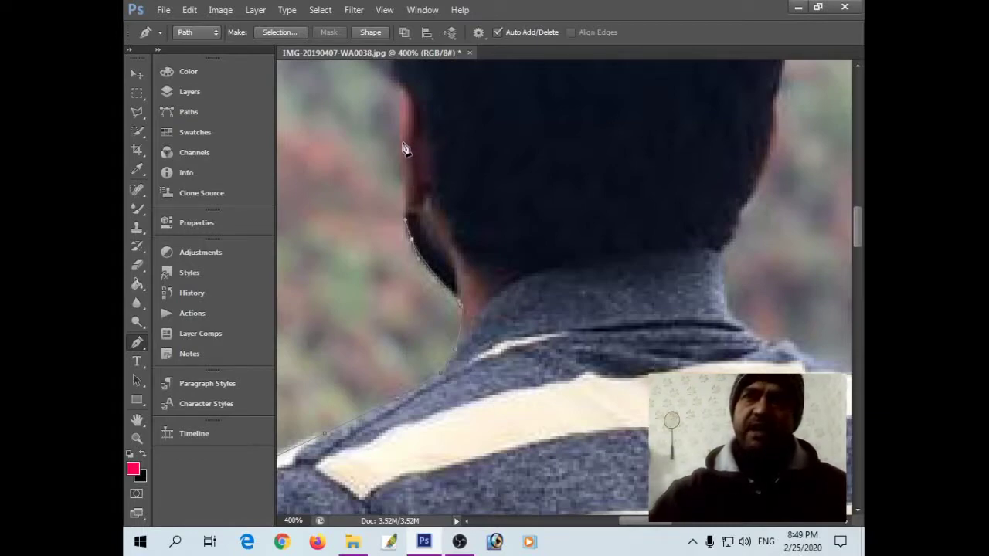
{"action": "mouse_move", "coordinate": [403, 144]}
{"action": "left_mouse_down"}
{"action": "mouse_move", "coordinate": [404, 129]}
{"action": "mouse_move", "coordinate": [397, 193]}
{"action": "left_mouse_up"}
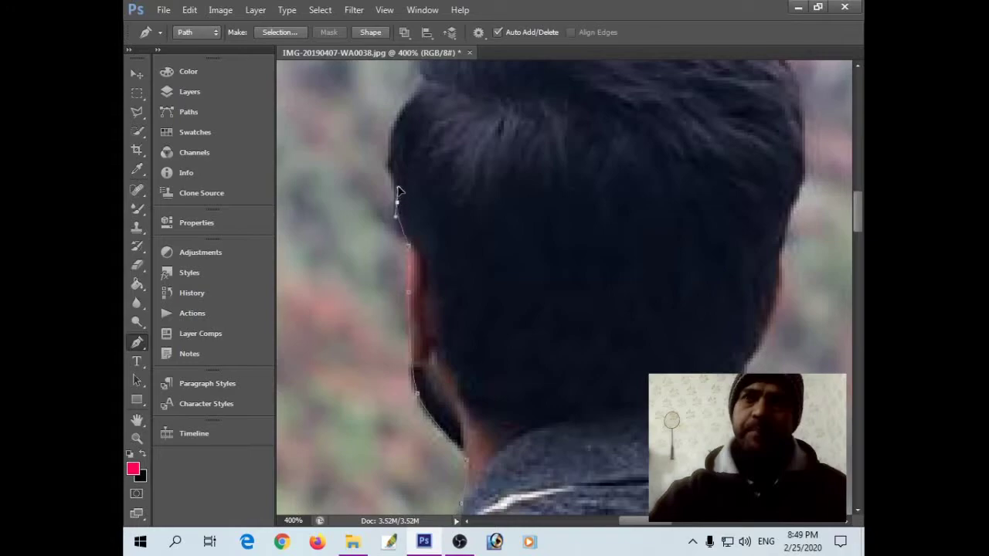
{"action": "left_click_drag", "start_coordinate": [394, 136], "coordinate": [401, 118]}
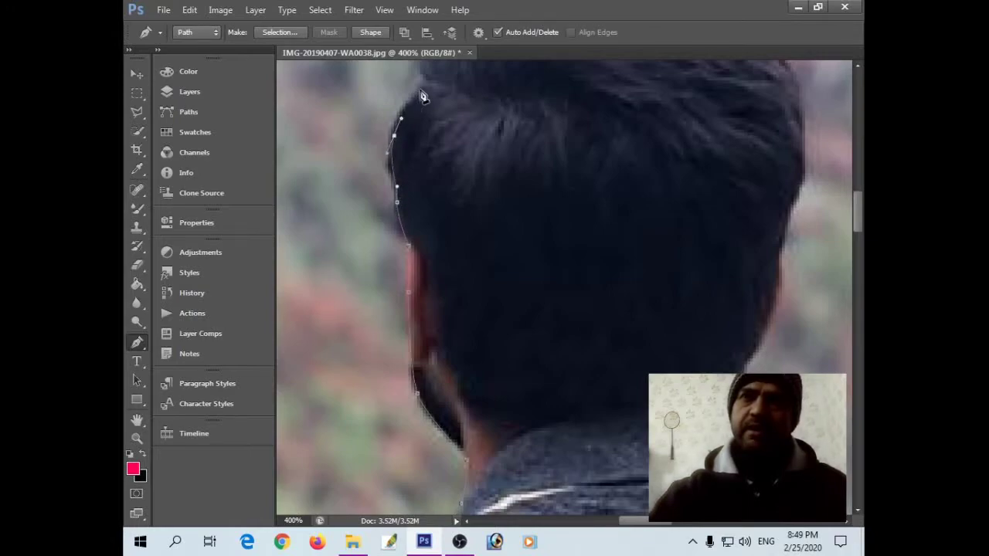
Trace across the top of the hair and curve down its right side.
{"action": "left_click_drag", "start_coordinate": [422, 83], "coordinate": [352, 243]}
{"action": "left_click", "coordinate": [361, 192]}
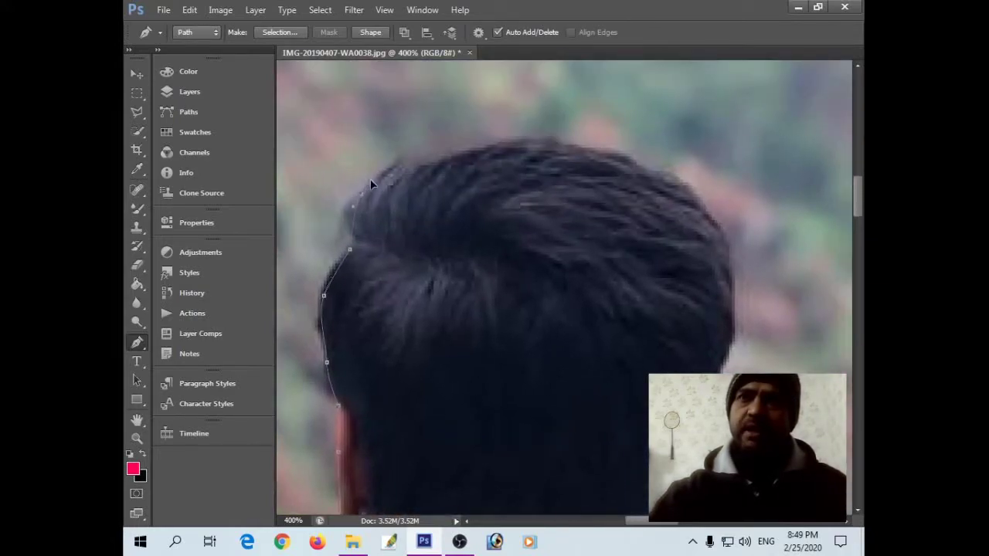
{"action": "left_click", "coordinate": [390, 167]}
{"action": "left_click", "coordinate": [492, 143]}
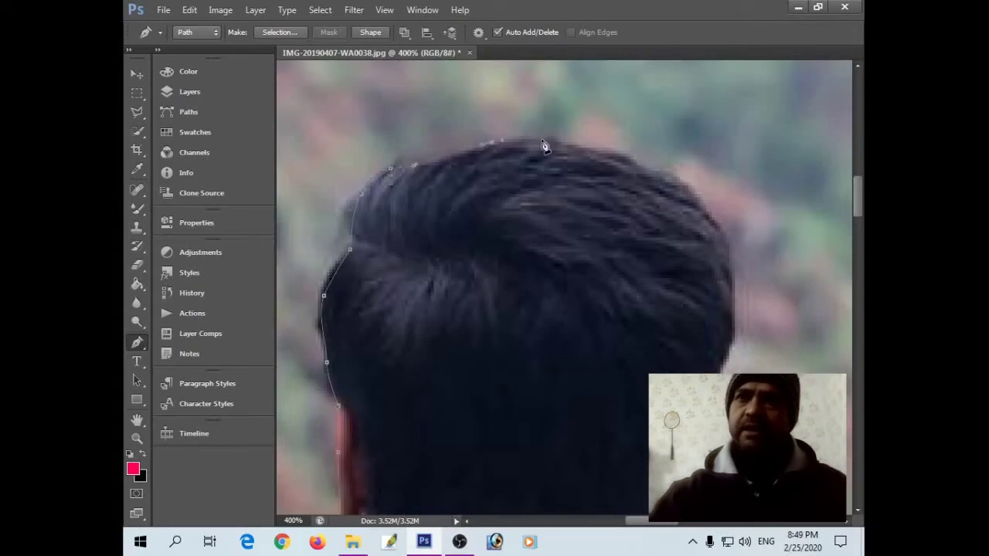
{"action": "left_click", "coordinate": [552, 139]}
{"action": "left_click", "coordinate": [628, 154]}
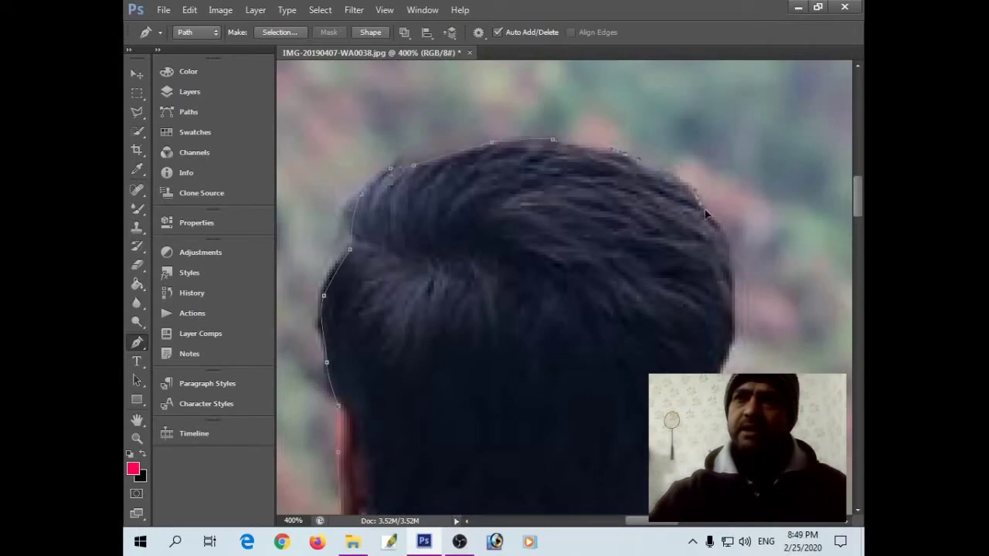
{"action": "left_click_drag", "start_coordinate": [732, 266], "coordinate": [735, 296]}
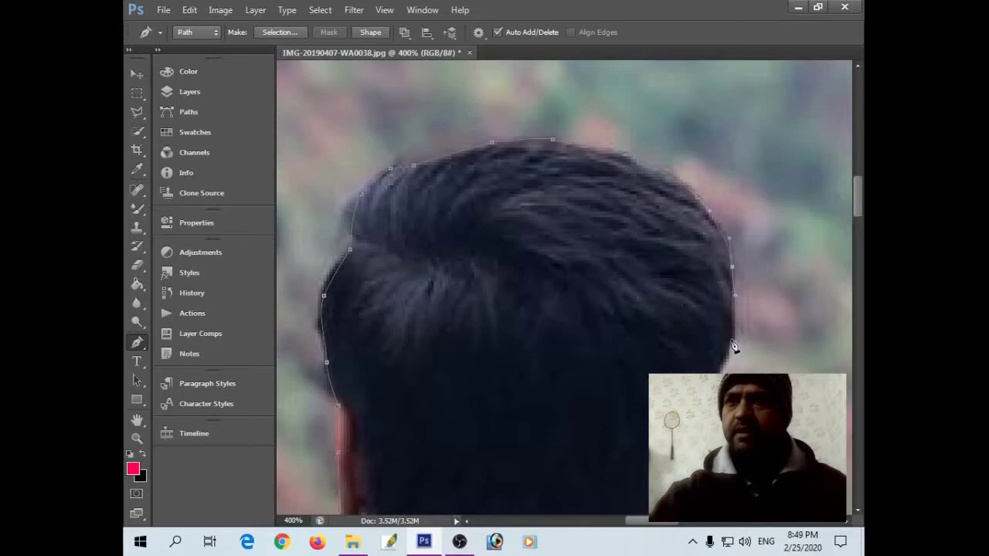
{"action": "left_click_drag", "start_coordinate": [733, 341], "coordinate": [723, 370]}
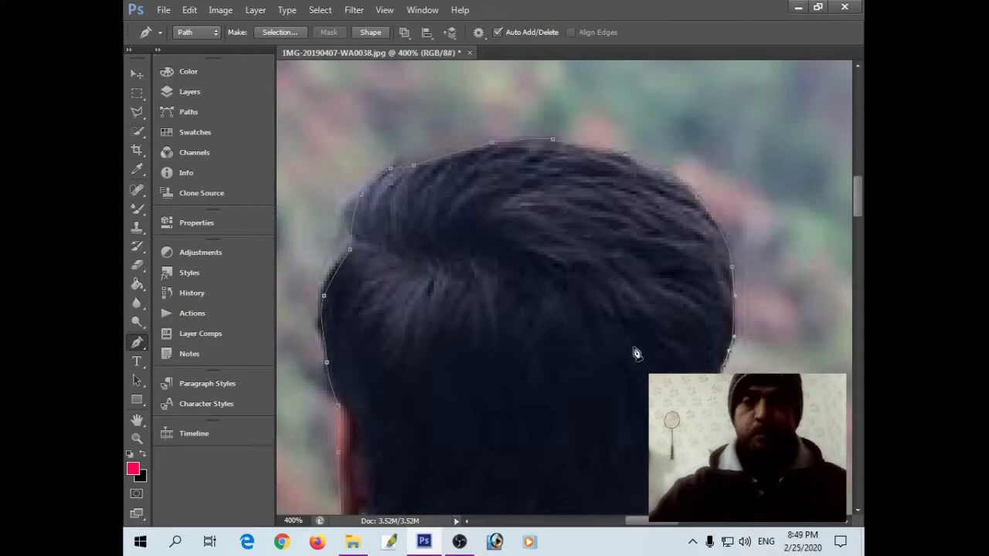
Bring the path down the lower right hair edge to the neck.
{"action": "left_click_drag", "start_coordinate": [625, 374], "coordinate": [590, 286]}
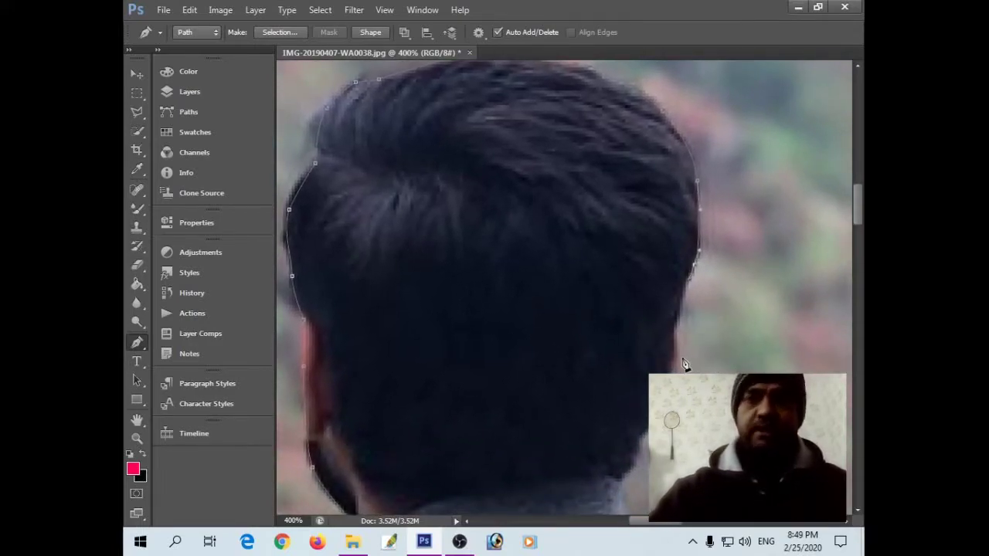
{"action": "mouse_move", "coordinate": [658, 354]}
{"action": "left_mouse_down"}
{"action": "mouse_move", "coordinate": [645, 268]}
{"action": "mouse_move", "coordinate": [622, 226]}
{"action": "left_mouse_up"}
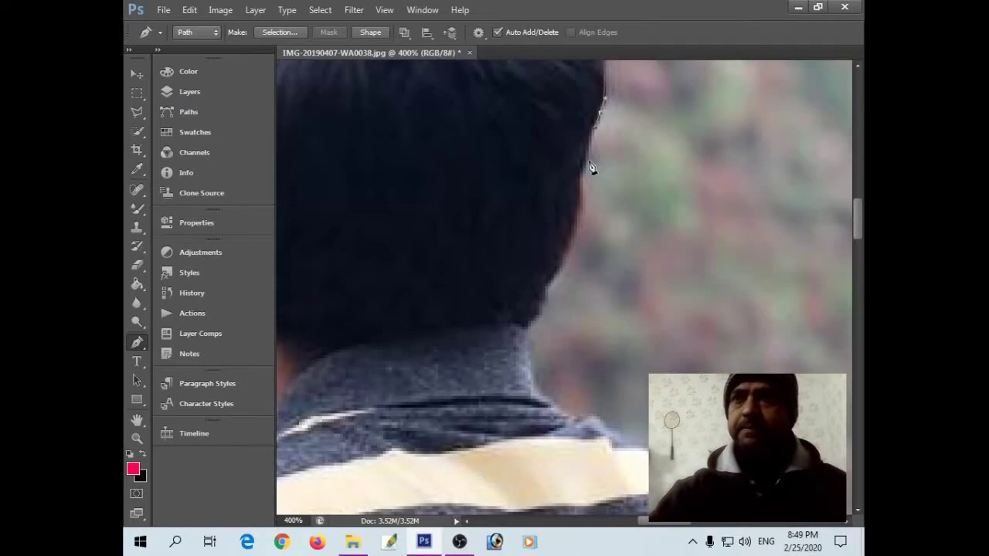
{"action": "left_click", "coordinate": [571, 253]}
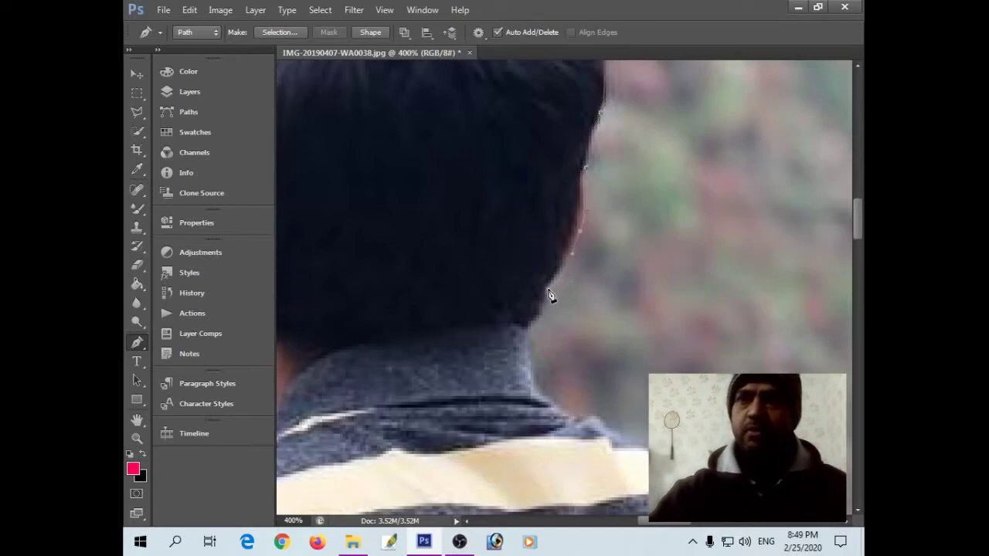
{"action": "left_click", "coordinate": [548, 290]}
{"action": "left_click", "coordinate": [542, 312]}
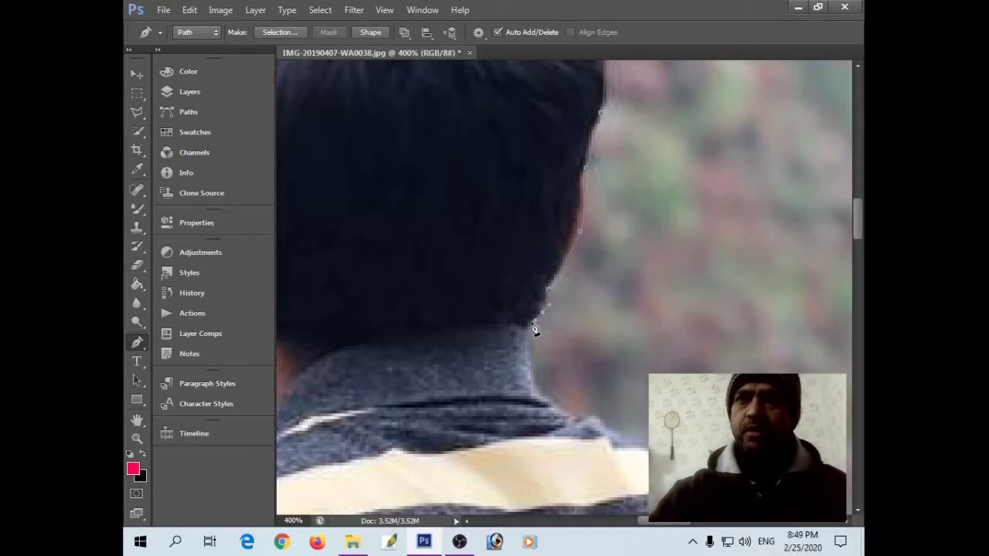
{"action": "left_click", "coordinate": [528, 376]}
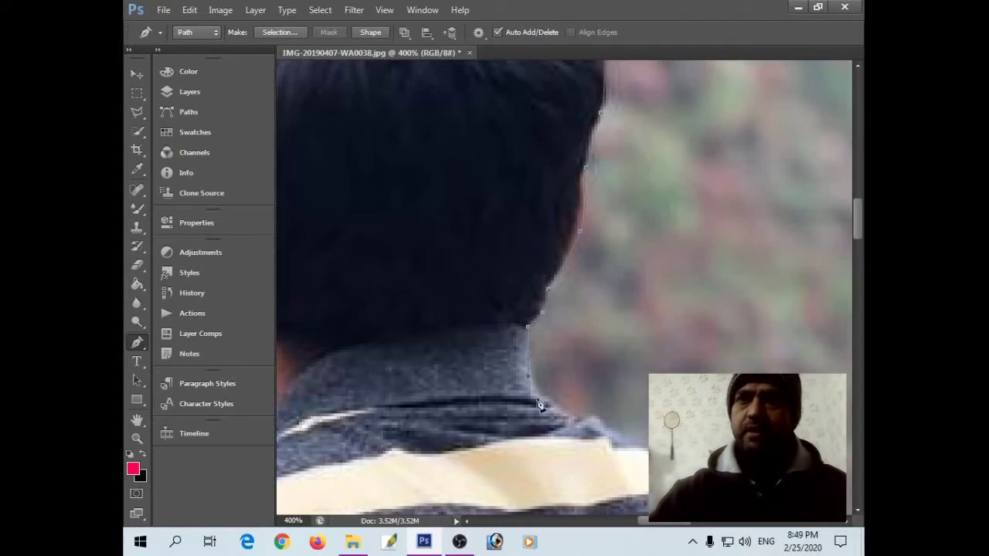
Place curved anchors along the striped shoulder and down the sleeve edge.
{"action": "left_click", "coordinate": [598, 424]}
{"action": "left_click_drag", "start_coordinate": [641, 431], "coordinate": [635, 236]}
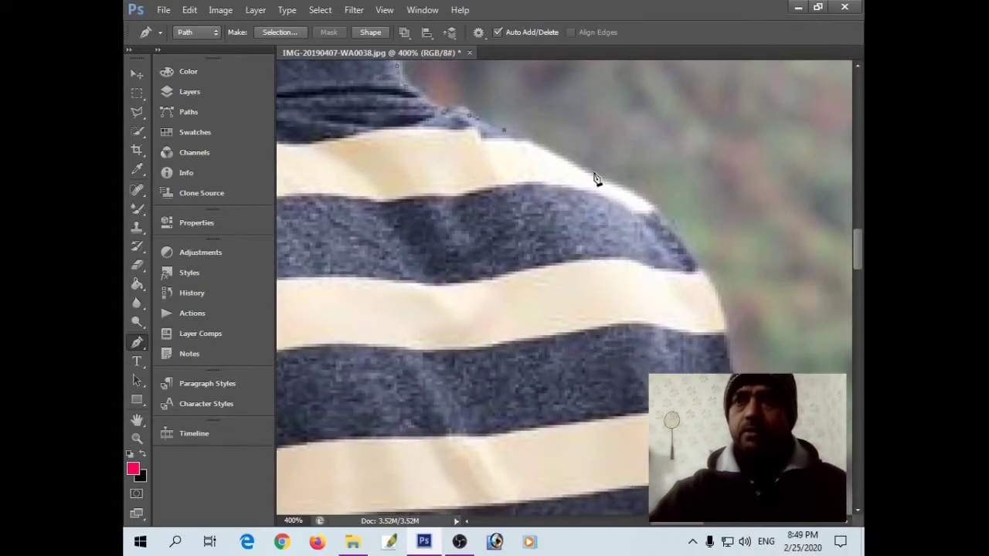
{"action": "left_click", "coordinate": [565, 160]}
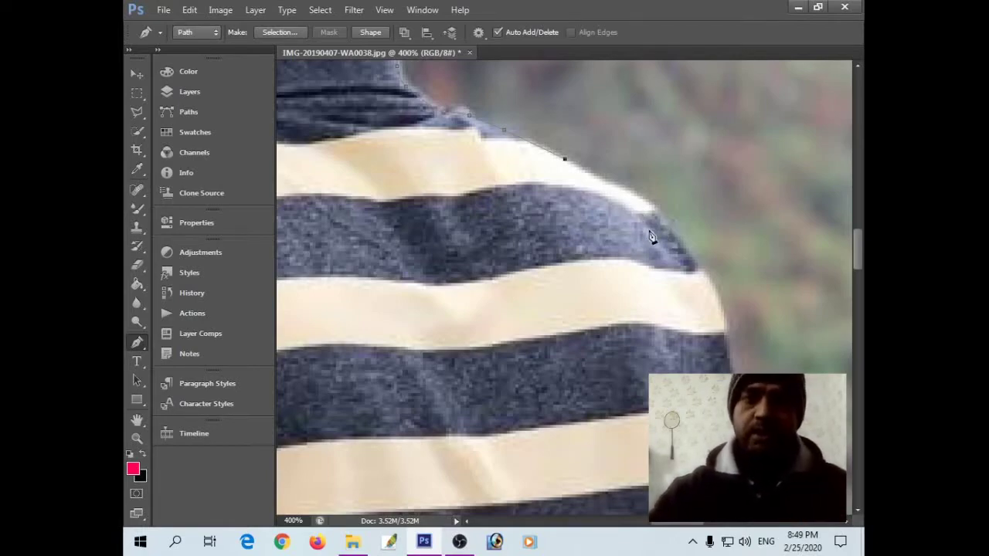
{"action": "left_click_drag", "start_coordinate": [656, 207], "coordinate": [674, 234]}
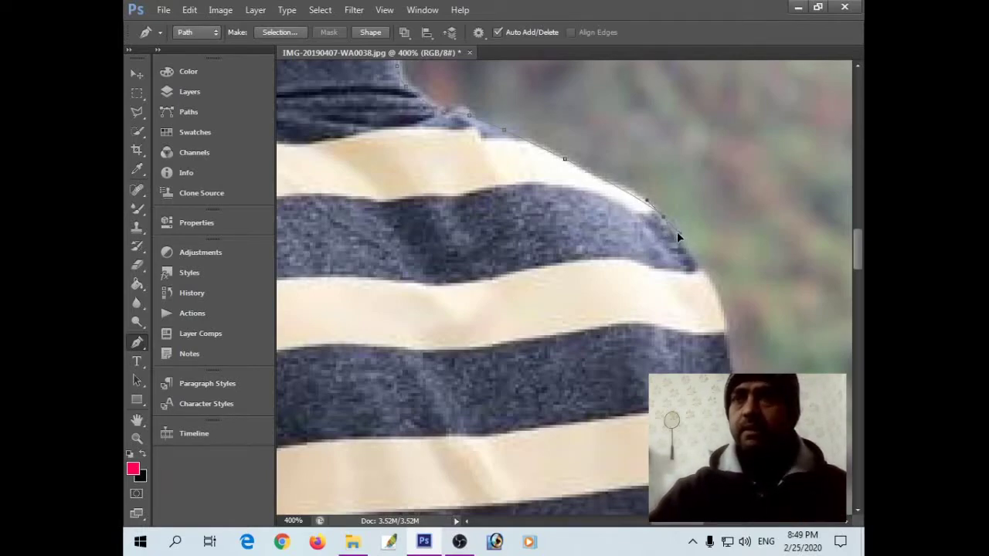
{"action": "mouse_move", "coordinate": [726, 317]}
{"action": "left_mouse_down"}
{"action": "mouse_move", "coordinate": [732, 351]}
{"action": "mouse_move", "coordinate": [645, 182]}
{"action": "left_mouse_up"}
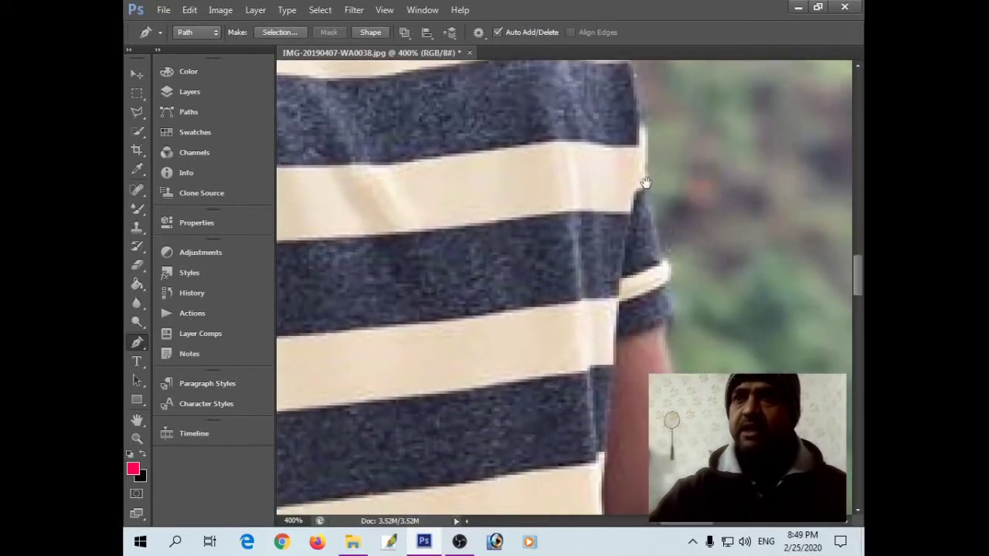
{"action": "left_click_drag", "start_coordinate": [657, 245], "coordinate": [671, 278]}
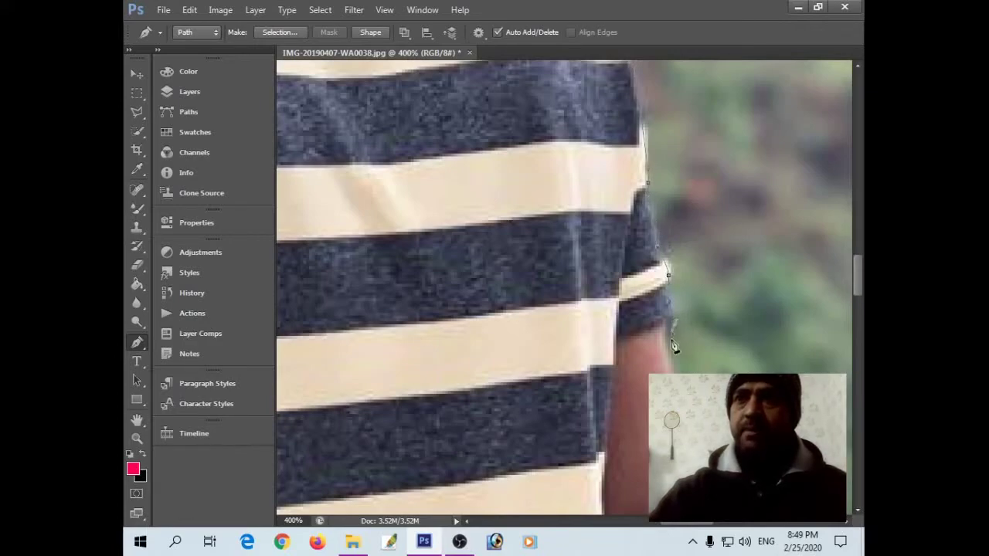
{"action": "left_click_drag", "start_coordinate": [671, 344], "coordinate": [675, 367]}
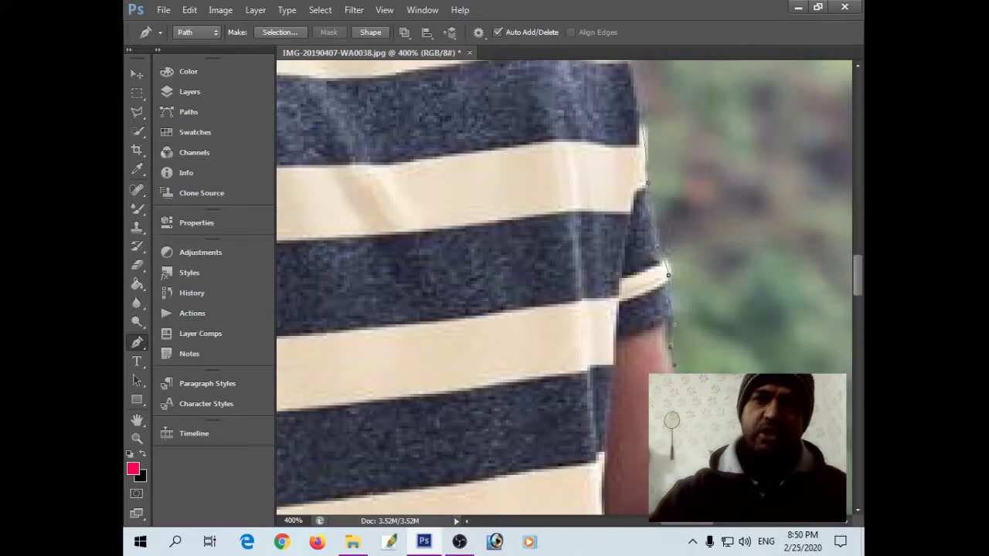
Curve the path along the forearm toward the hand on the railing.
{"action": "left_click_drag", "start_coordinate": [675, 431], "coordinate": [587, 280]}
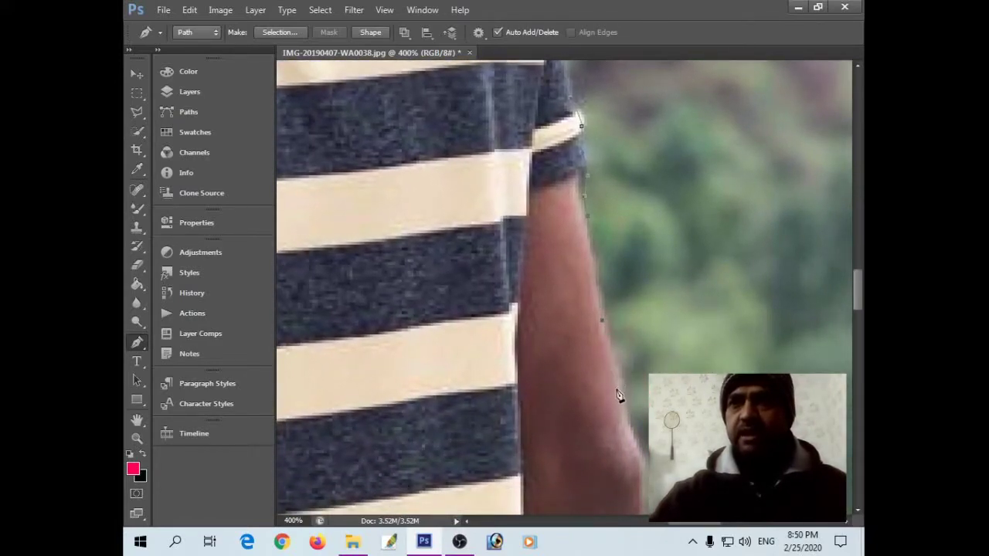
{"action": "left_click_drag", "start_coordinate": [623, 415], "coordinate": [574, 277]}
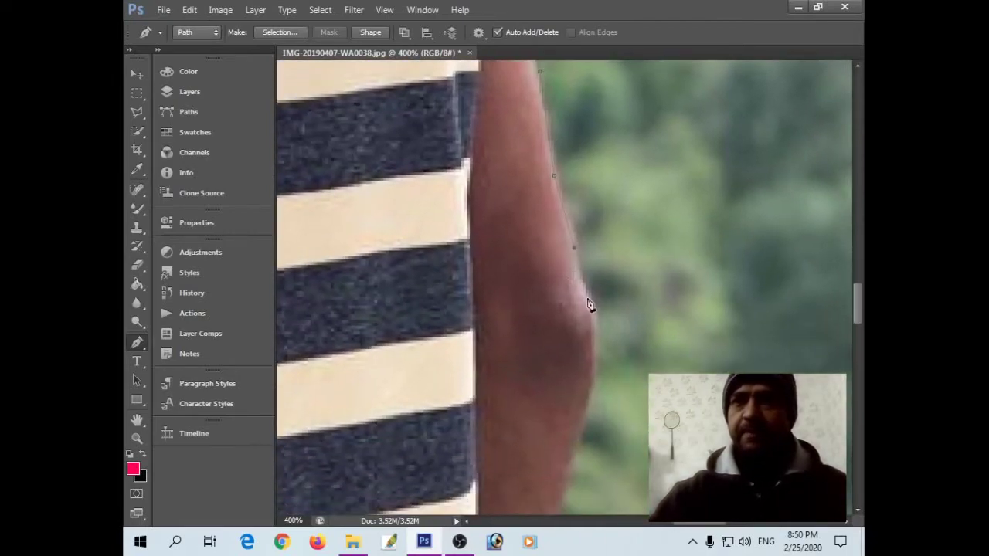
{"action": "left_click_drag", "start_coordinate": [595, 371], "coordinate": [591, 388]}
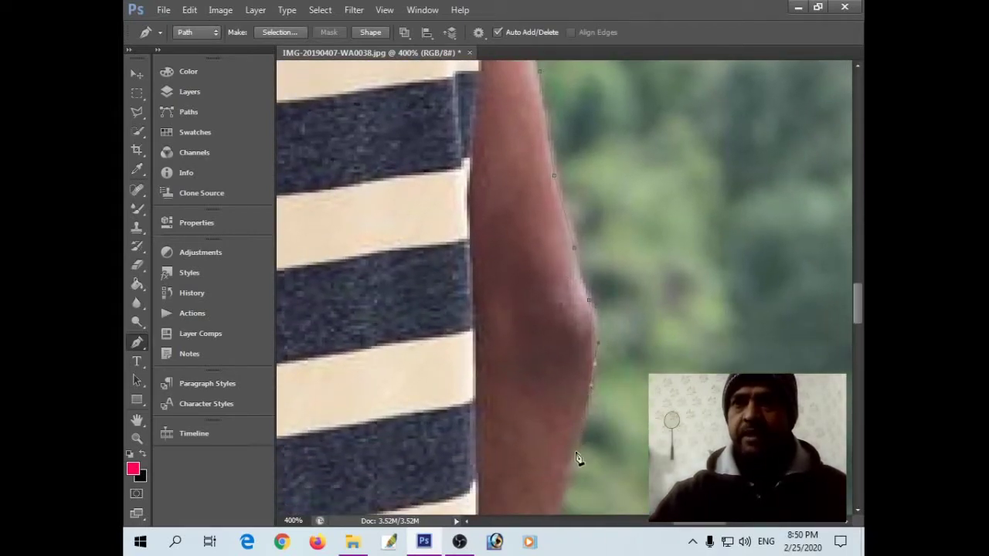
{"action": "left_click_drag", "start_coordinate": [557, 468], "coordinate": [492, 207]}
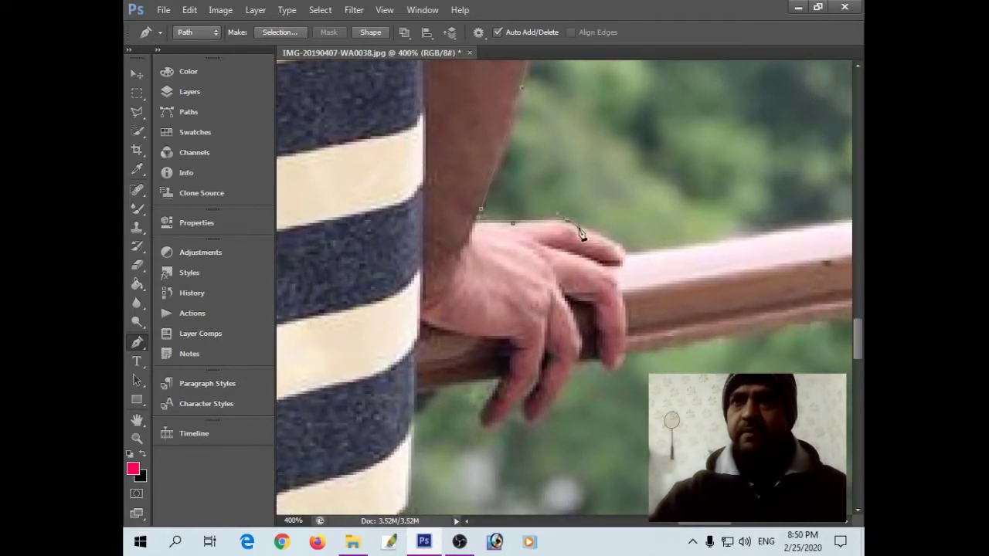
Trace over the hand and along the rail's top edge to the image edge, then pan back.
{"action": "left_click_drag", "start_coordinate": [578, 224], "coordinate": [590, 233]}
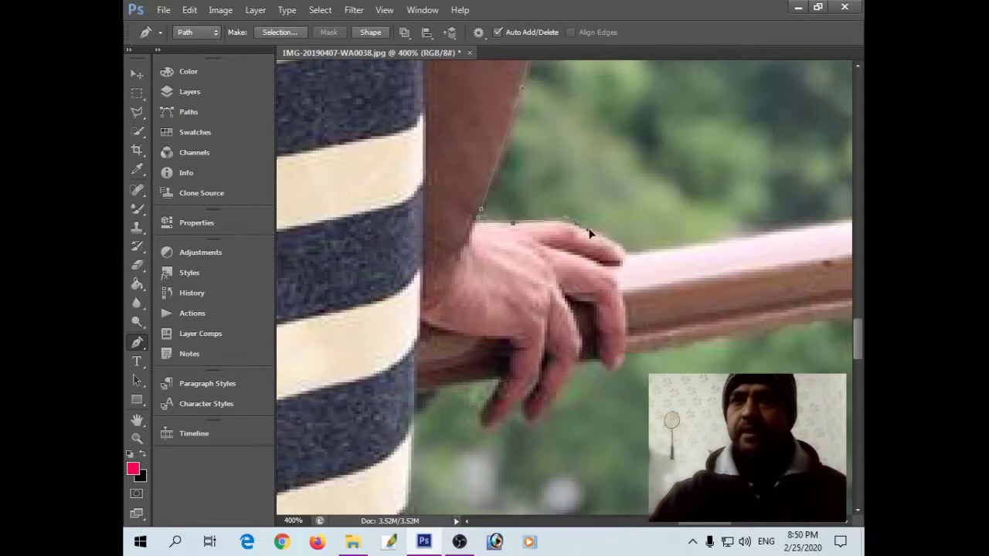
{"action": "left_click", "coordinate": [770, 238]}
{"action": "left_click_drag", "start_coordinate": [773, 237], "coordinate": [564, 246]}
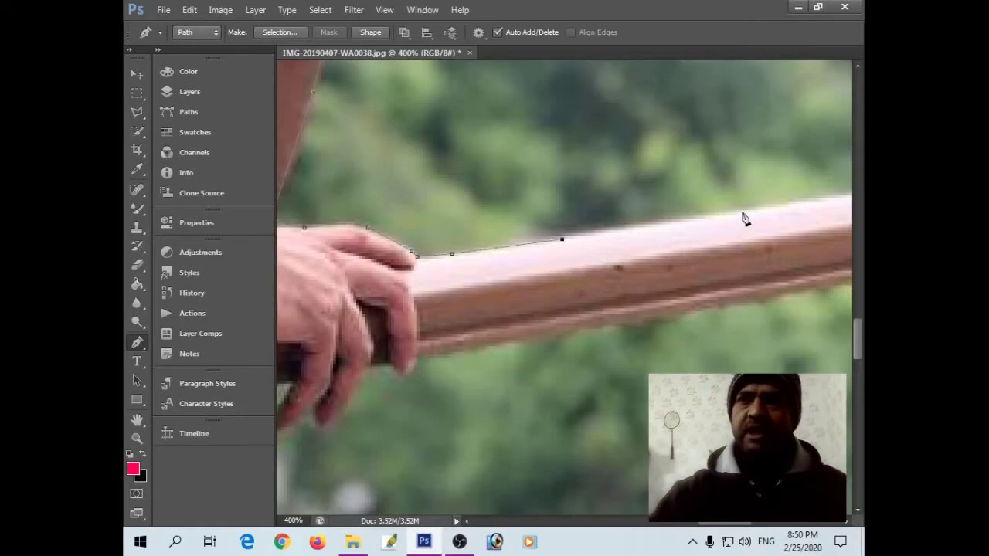
{"action": "left_click_drag", "start_coordinate": [744, 218], "coordinate": [592, 261]}
{"action": "left_click", "coordinate": [736, 246]}
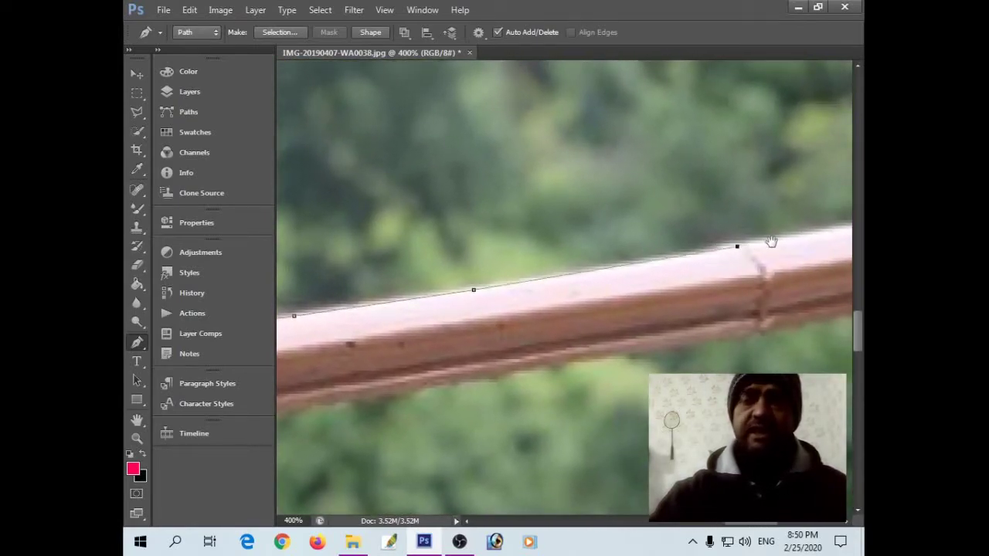
{"action": "left_click_drag", "start_coordinate": [771, 241], "coordinate": [591, 264]}
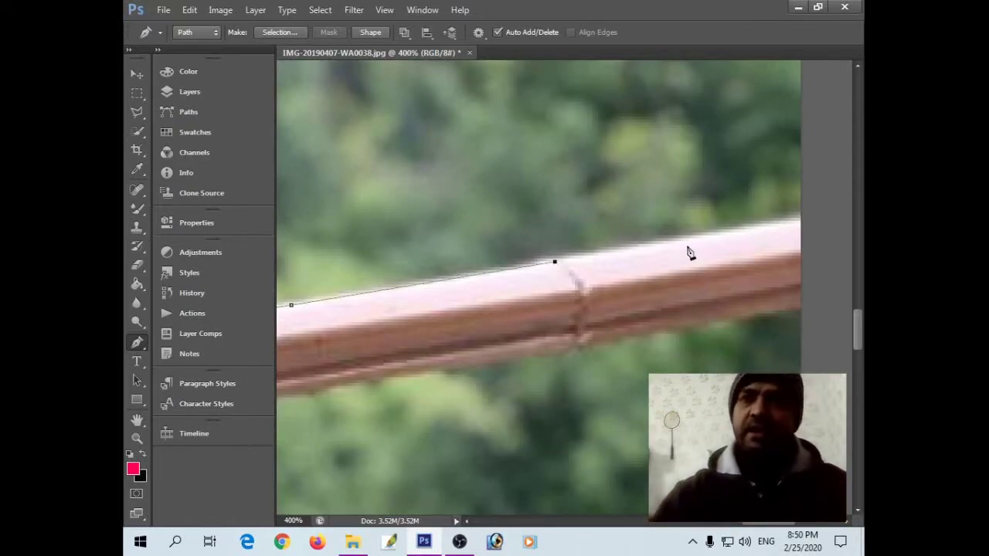
{"action": "left_click", "coordinate": [729, 232]}
{"action": "left_click_drag", "start_coordinate": [768, 241], "coordinate": [500, 271]}
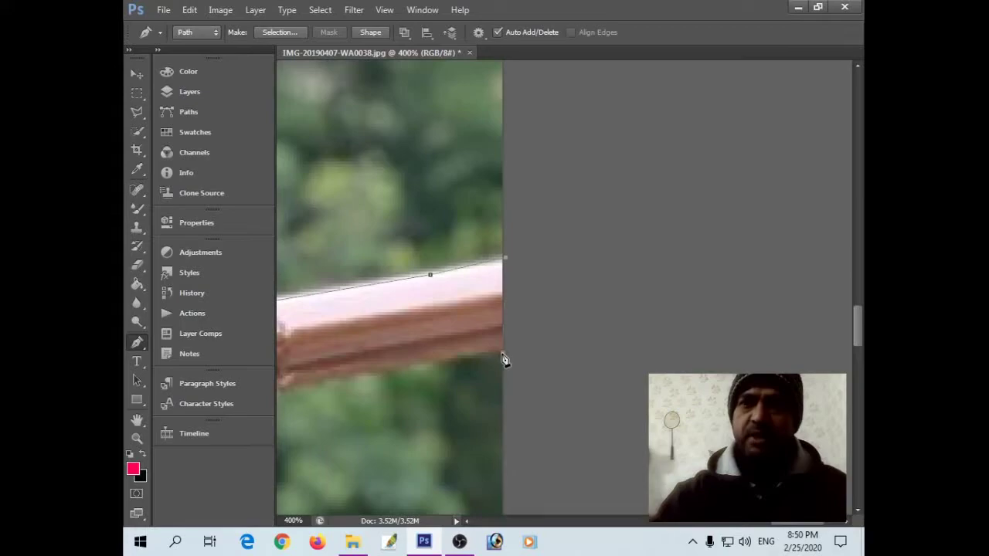
{"action": "left_click_drag", "start_coordinate": [503, 360], "coordinate": [572, 360]}
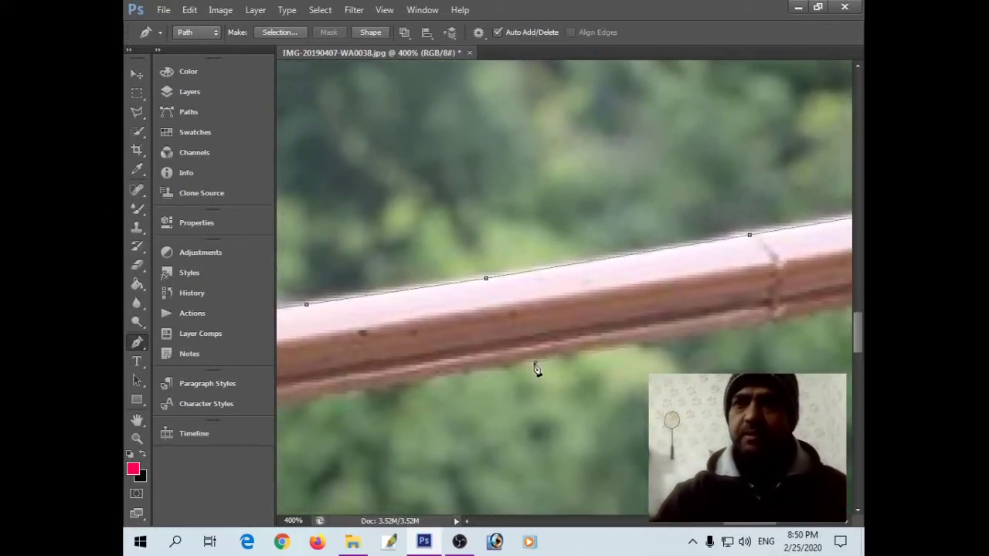
{"action": "left_click_drag", "start_coordinate": [363, 390], "coordinate": [454, 360]}
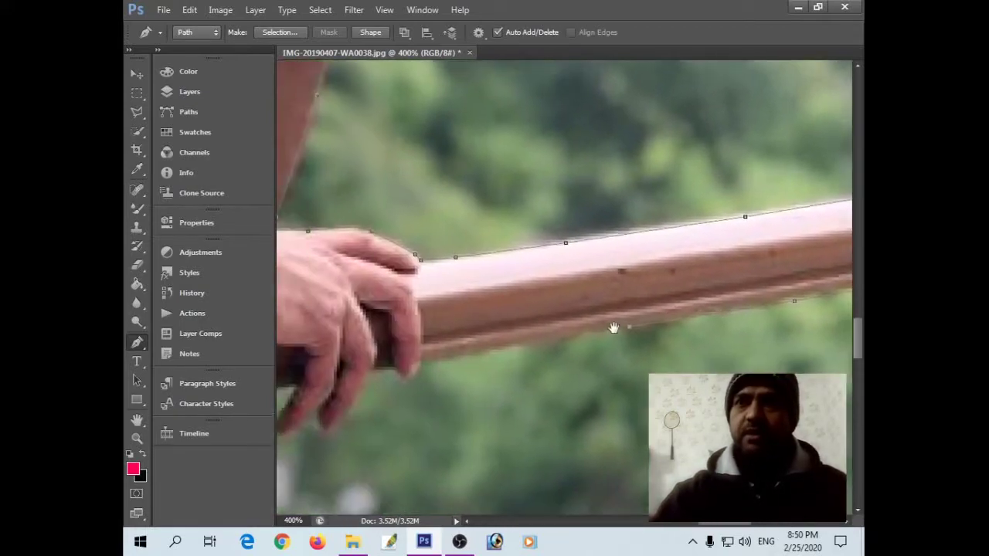
Outline around the dangling fingertips under the railing and down the striped shirt's side.
{"action": "left_click", "coordinate": [432, 379]}
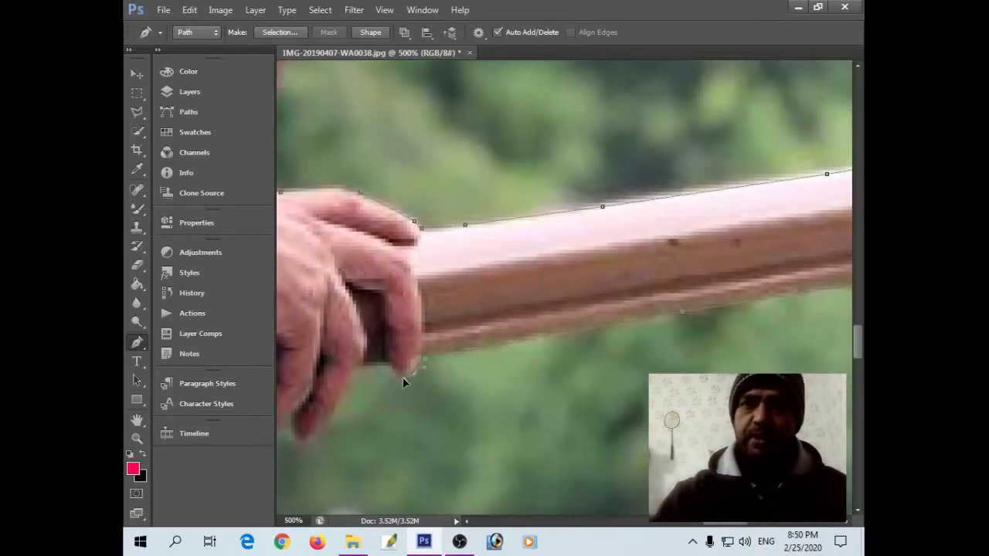
{"action": "left_click", "coordinate": [389, 363]}
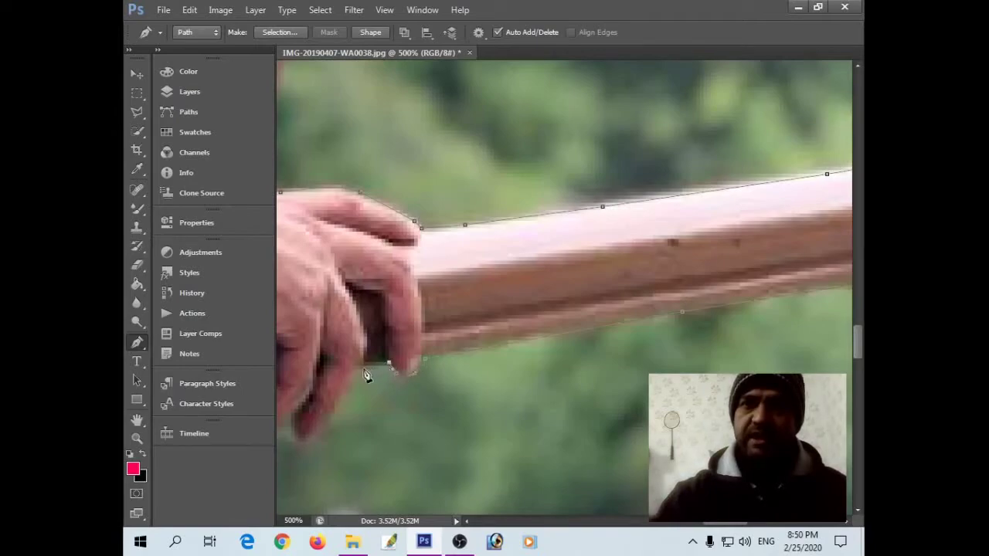
{"action": "left_click_drag", "start_coordinate": [359, 376], "coordinate": [441, 289]}
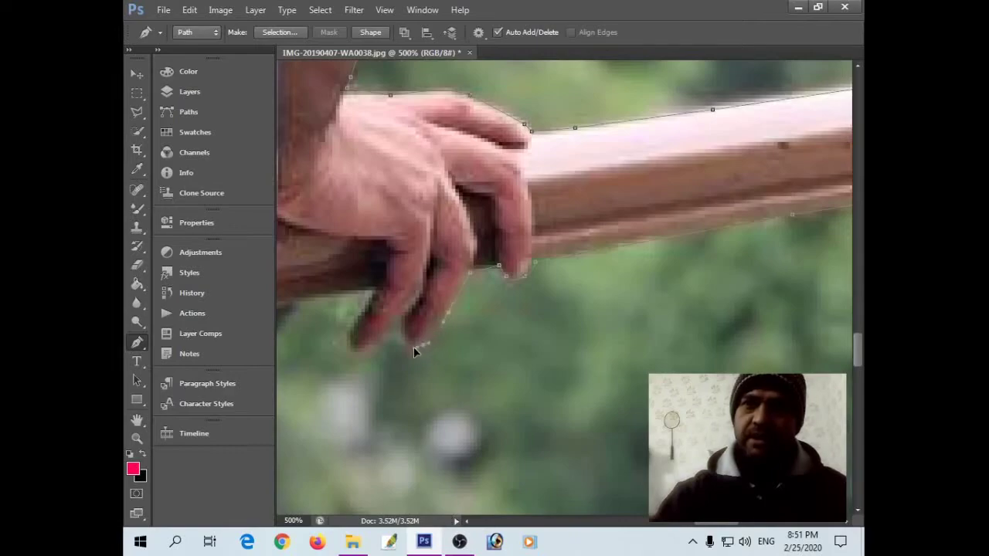
{"action": "left_click_drag", "start_coordinate": [413, 352], "coordinate": [415, 347]}
{"action": "left_click", "coordinate": [403, 323]}
{"action": "left_click_drag", "start_coordinate": [351, 337], "coordinate": [359, 324]}
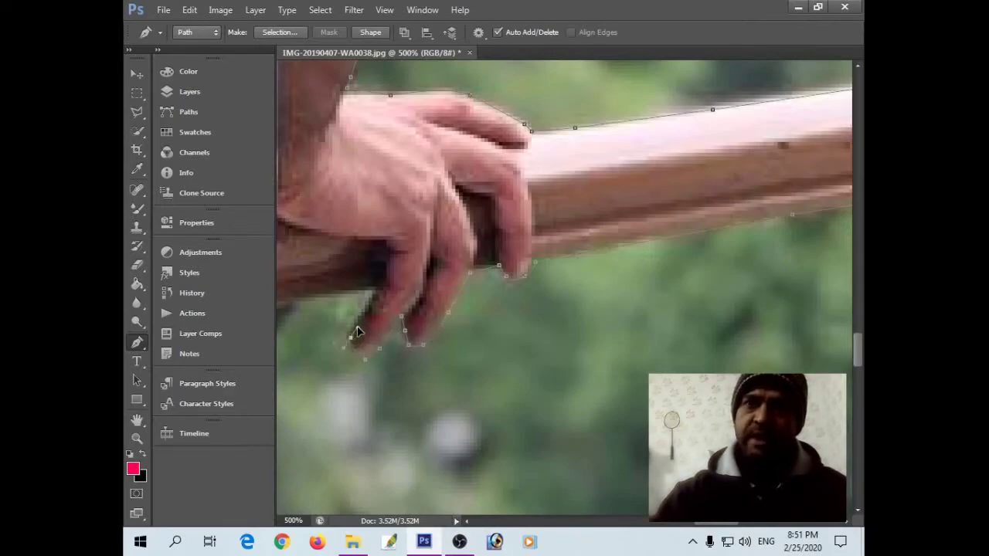
{"action": "mouse_move", "coordinate": [378, 292]}
{"action": "left_mouse_down"}
{"action": "mouse_move", "coordinate": [547, 252]}
{"action": "mouse_move", "coordinate": [466, 271]}
{"action": "left_mouse_up"}
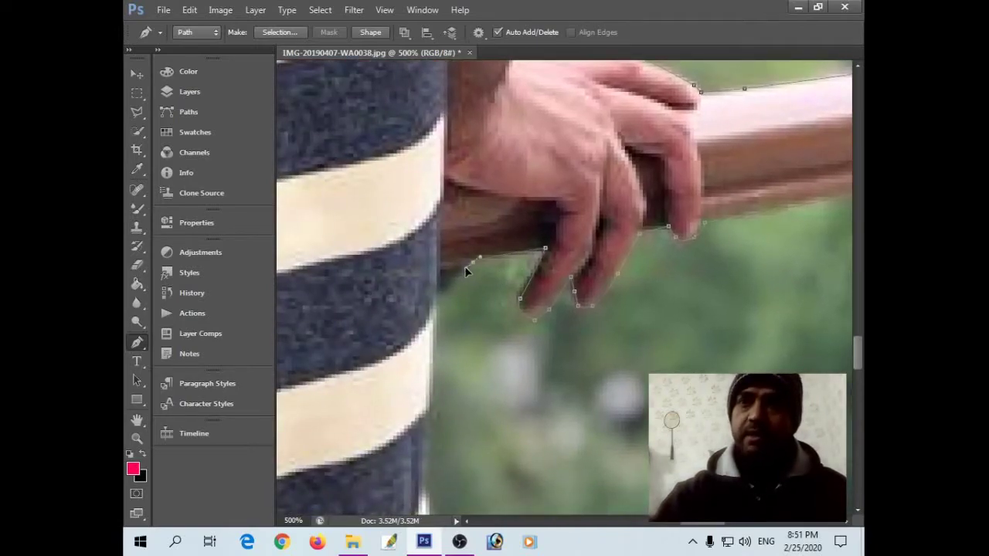
{"action": "left_click", "coordinate": [437, 304]}
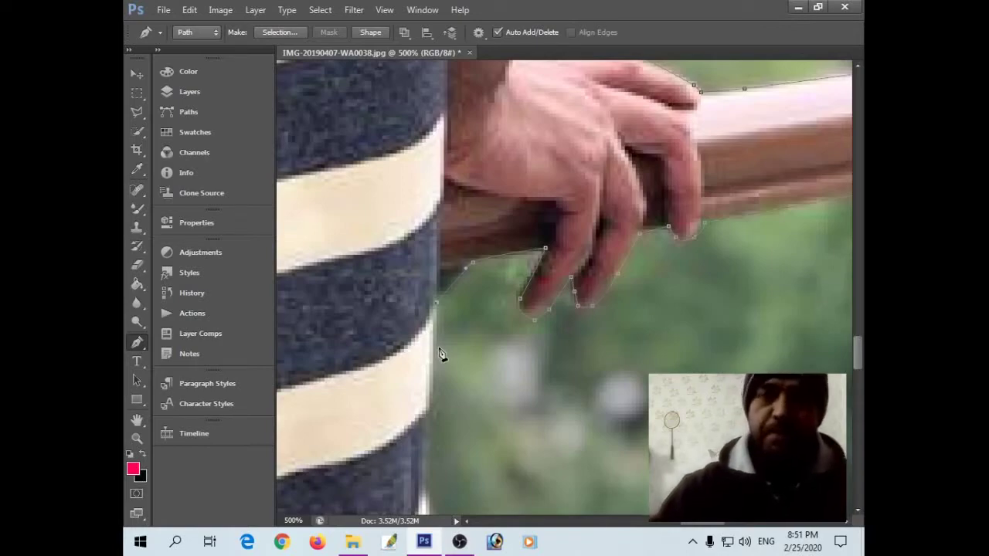
{"action": "left_click", "coordinate": [429, 378]}
{"action": "left_click_drag", "start_coordinate": [427, 401], "coordinate": [416, 212]}
{"action": "left_click_drag", "start_coordinate": [407, 382], "coordinate": [399, 398]}
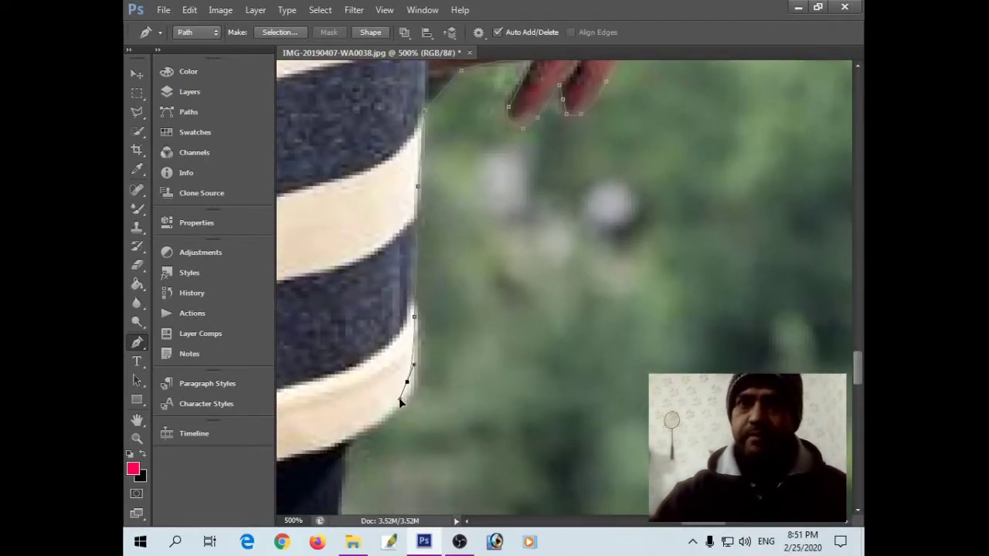
Run the path from the lower shirt along the railing's top edge to the image edge.
{"action": "left_click", "coordinate": [348, 442]}
{"action": "left_click_drag", "start_coordinate": [340, 469], "coordinate": [384, 238]}
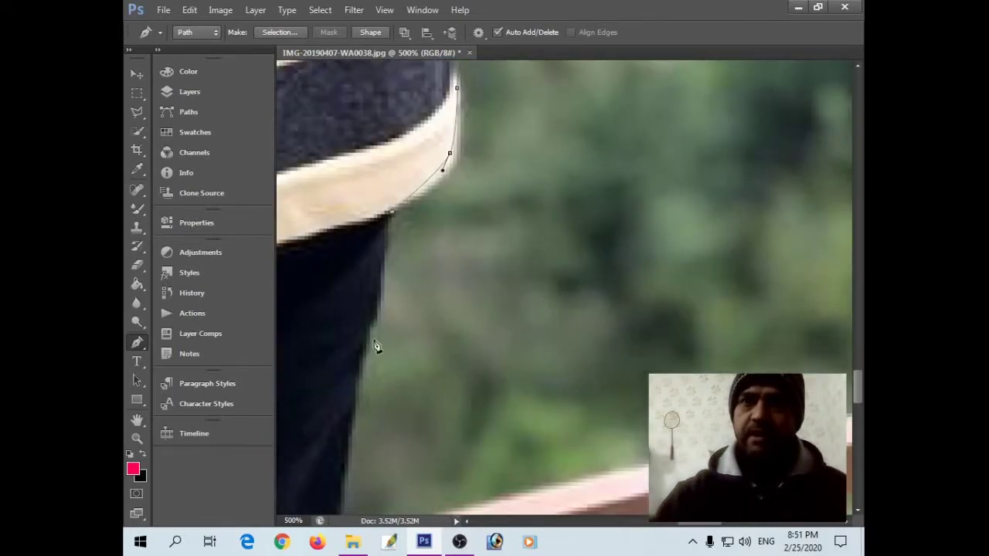
{"action": "left_click_drag", "start_coordinate": [360, 400], "coordinate": [394, 236]}
{"action": "left_click_drag", "start_coordinate": [382, 382], "coordinate": [387, 311]}
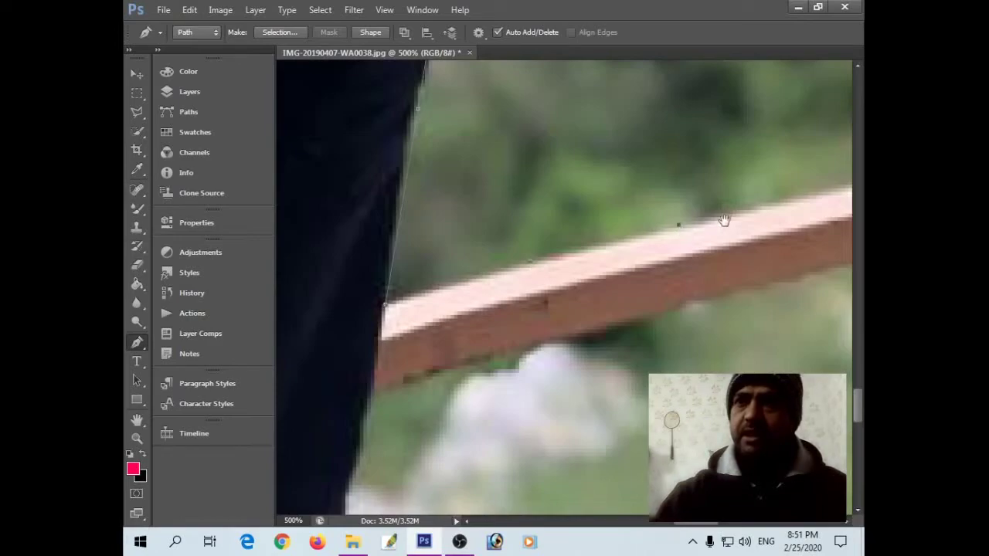
{"action": "left_click_drag", "start_coordinate": [724, 221], "coordinate": [399, 294]}
{"action": "left_click", "coordinate": [678, 233]}
{"action": "left_click_drag", "start_coordinate": [750, 221], "coordinate": [557, 248]}
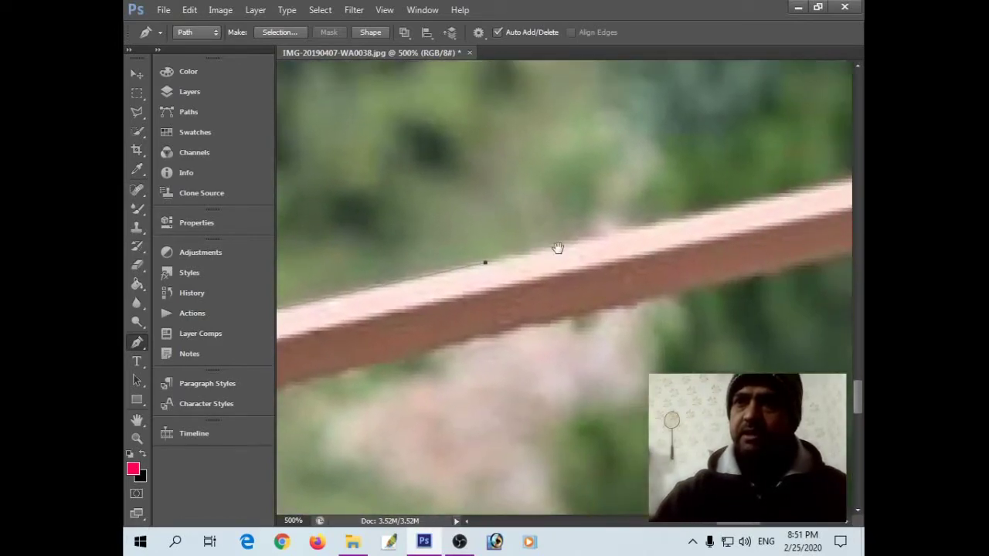
{"action": "left_click", "coordinate": [657, 229]}
{"action": "left_click_drag", "start_coordinate": [820, 193], "coordinate": [474, 265]}
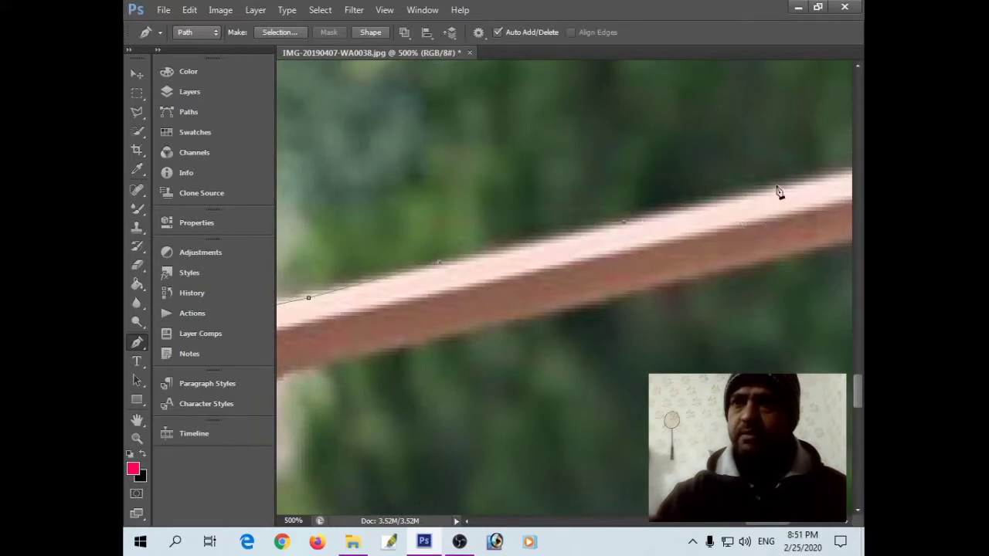
{"action": "left_click", "coordinate": [777, 189]}
{"action": "left_click_drag", "start_coordinate": [793, 192], "coordinate": [414, 289]}
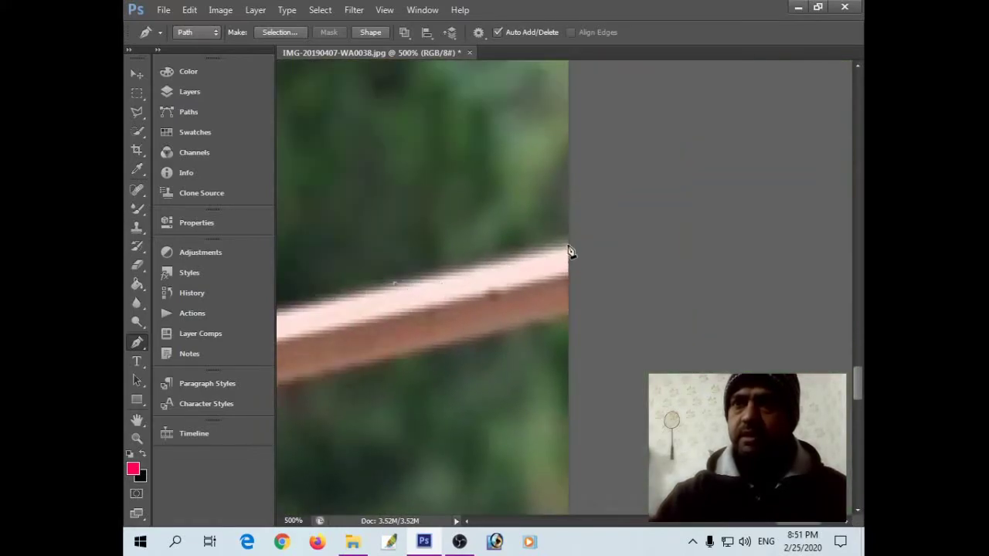
Trace the railing's underside back to where it meets the trousers.
{"action": "left_click_drag", "start_coordinate": [534, 332], "coordinate": [709, 243]}
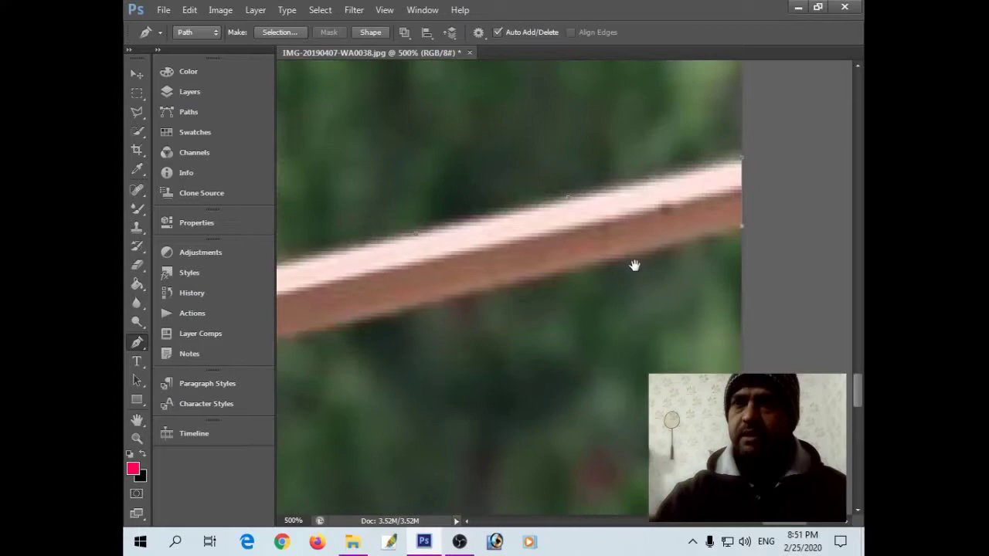
{"action": "left_click", "coordinate": [536, 281]}
{"action": "left_click_drag", "start_coordinate": [389, 320], "coordinate": [462, 297]}
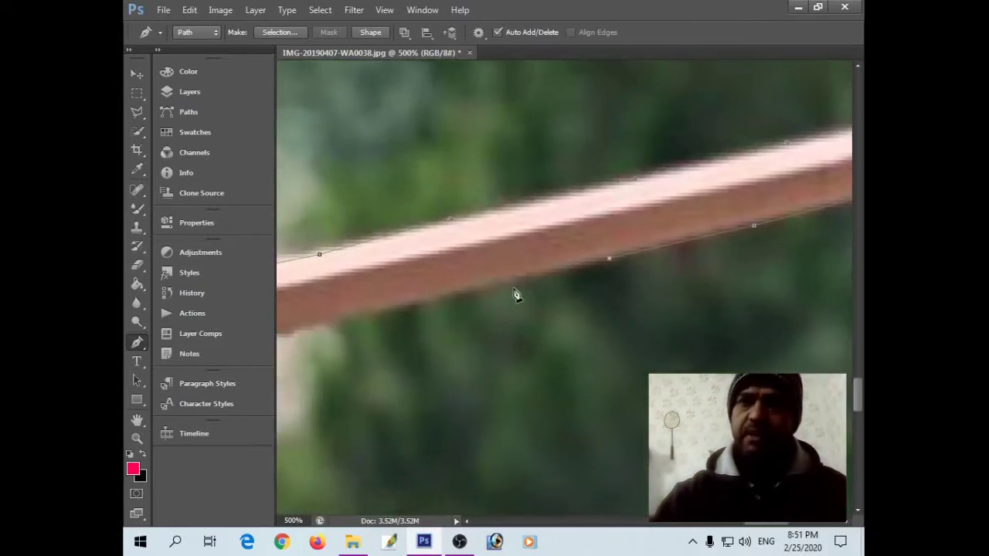
{"action": "left_click_drag", "start_coordinate": [342, 333], "coordinate": [552, 283]}
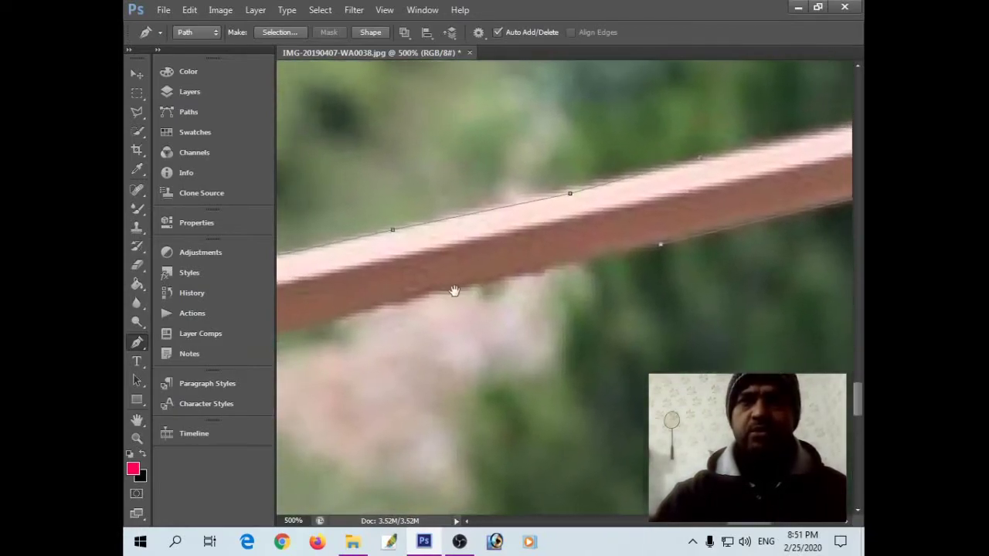
{"action": "left_click", "coordinate": [350, 317]}
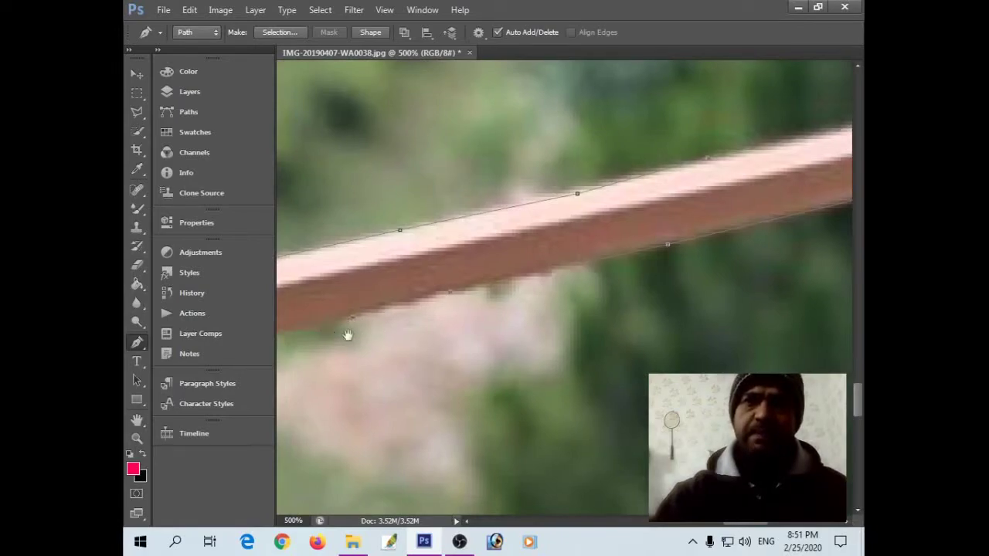
{"action": "left_click_drag", "start_coordinate": [347, 336], "coordinate": [530, 316]}
{"action": "left_click", "coordinate": [382, 338]}
{"action": "left_click_drag", "start_coordinate": [342, 356], "coordinate": [526, 312]}
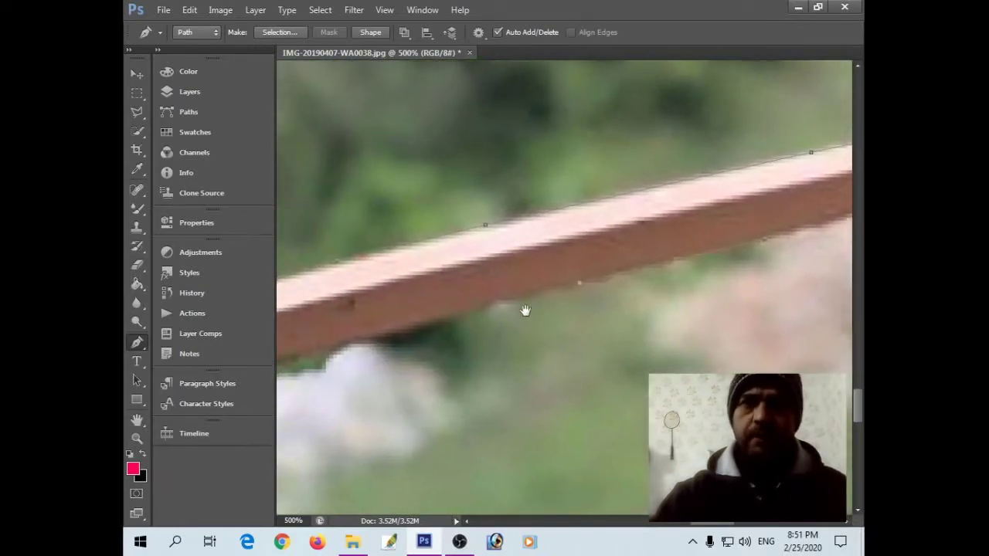
{"action": "left_click", "coordinate": [402, 331]}
{"action": "left_click_drag", "start_coordinate": [402, 337], "coordinate": [510, 292]}
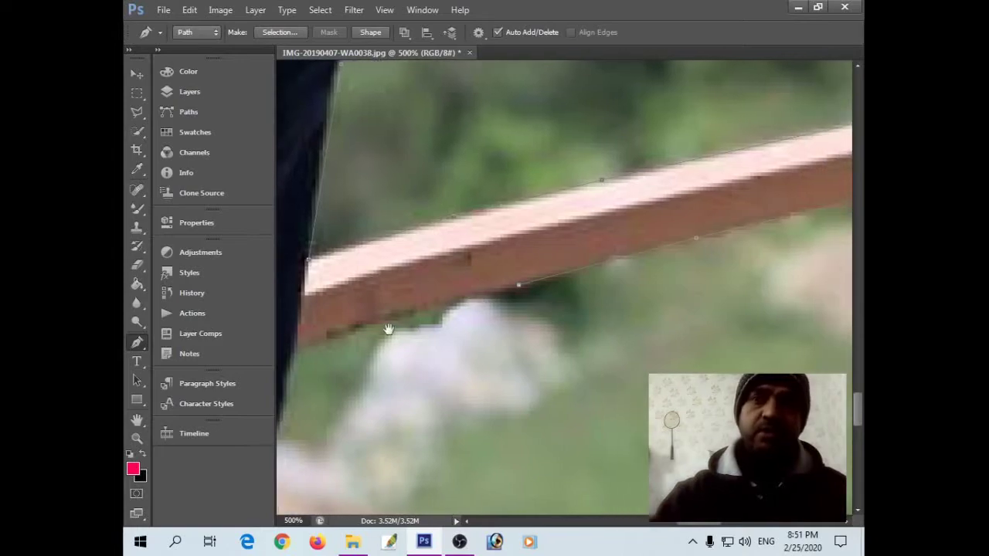
{"action": "left_click", "coordinate": [316, 339]}
Place anchors down the dark trousers' edge below the railing.
{"action": "left_click_drag", "start_coordinate": [278, 379], "coordinate": [433, 296]}
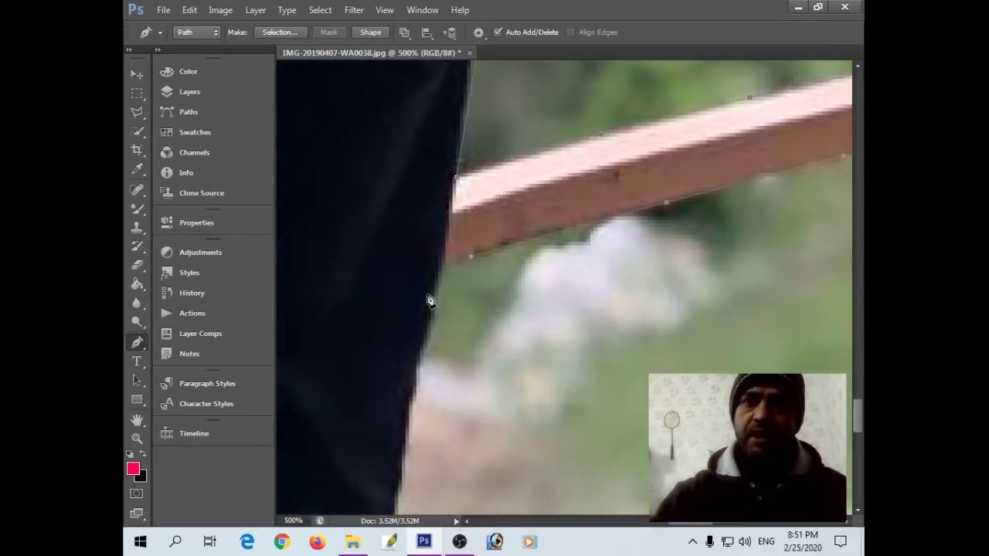
{"action": "left_click", "coordinate": [424, 364]}
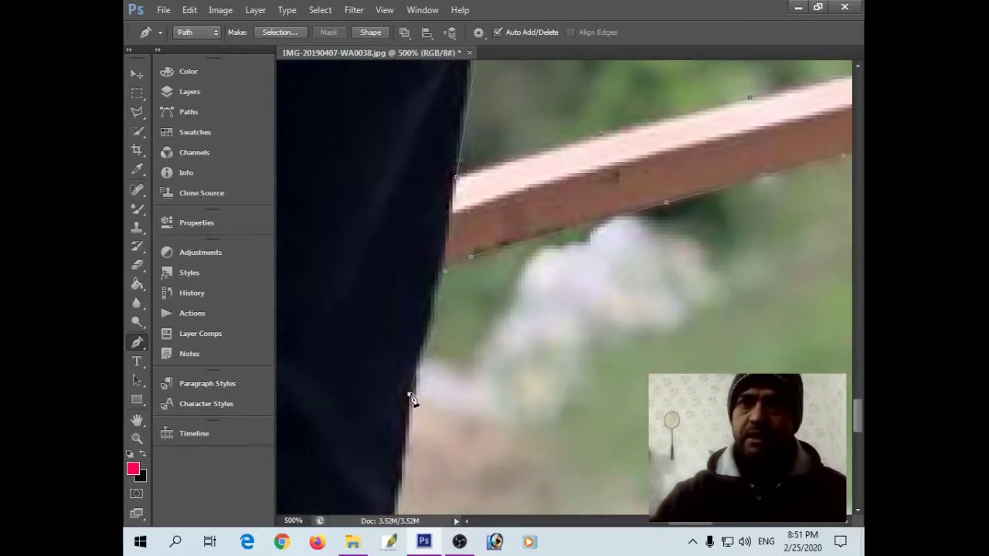
{"action": "left_click_drag", "start_coordinate": [410, 397], "coordinate": [449, 156]}
{"action": "left_click", "coordinate": [444, 267]}
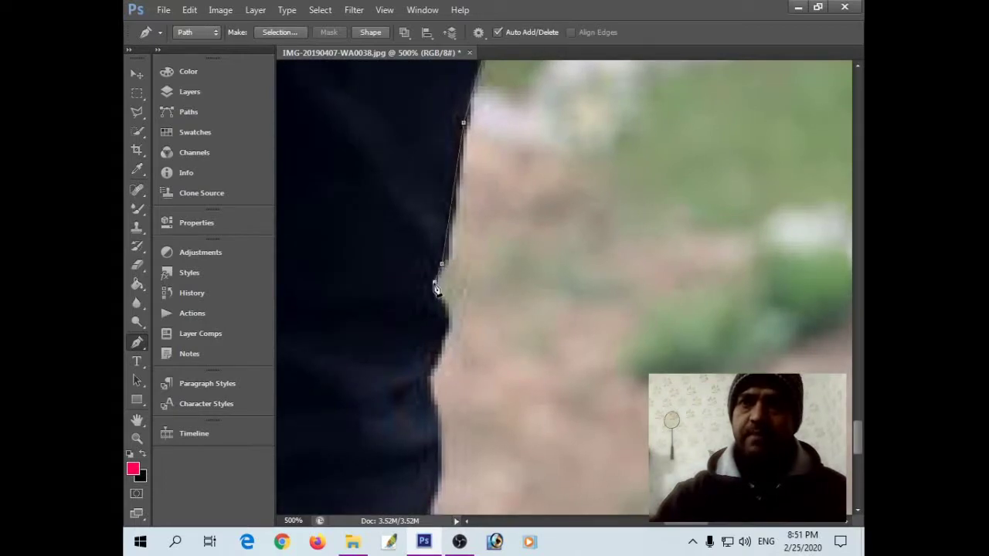
{"action": "left_click", "coordinate": [442, 307]}
{"action": "left_click", "coordinate": [445, 329]}
{"action": "left_click", "coordinate": [434, 351]}
{"action": "left_click", "coordinate": [424, 379]}
Finish the trouser outline at the bottom of the photo.
{"action": "mouse_move", "coordinate": [424, 424]}
{"action": "left_mouse_down"}
{"action": "mouse_move", "coordinate": [424, 203]}
{"action": "mouse_move", "coordinate": [435, 132]}
{"action": "mouse_move", "coordinate": [457, 263]}
{"action": "left_mouse_up"}
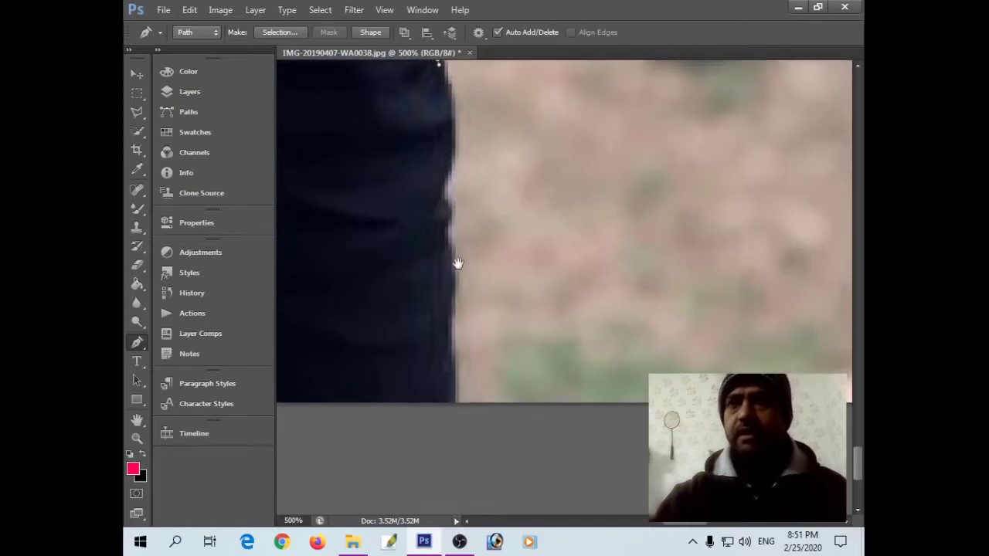
{"action": "left_click", "coordinate": [452, 156]}
{"action": "left_click", "coordinate": [444, 182]}
{"action": "left_click", "coordinate": [441, 210]}
{"action": "left_click", "coordinate": [448, 255]}
{"action": "left_click", "coordinate": [448, 275]}
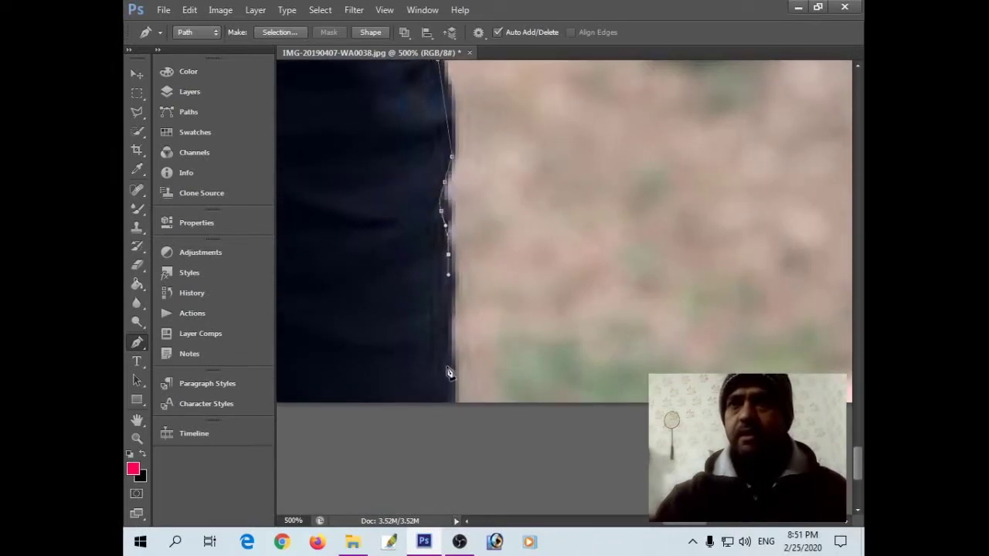
{"action": "left_click", "coordinate": [452, 394]}
{"action": "right_click", "coordinate": [432, 298]}
{"action": "left_click", "coordinate": [479, 304]}
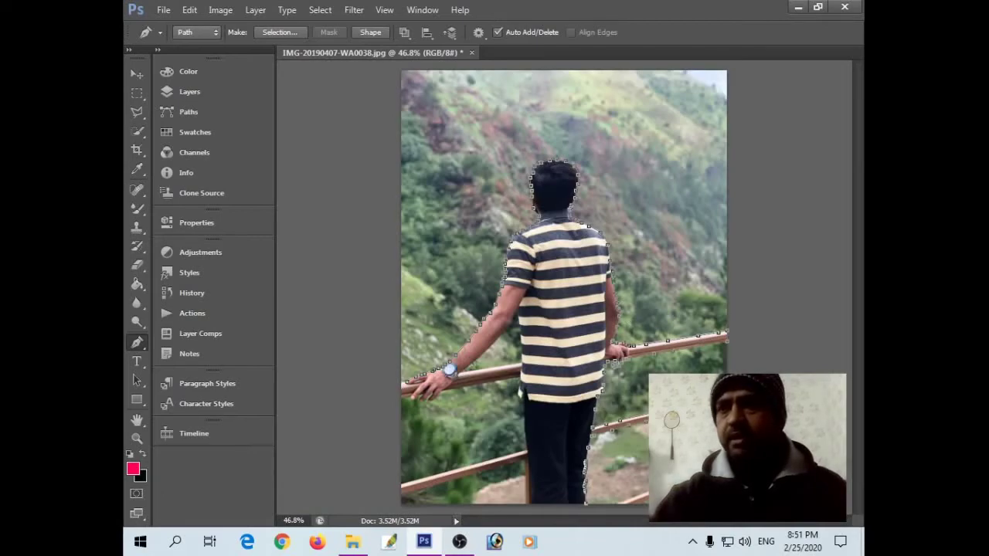
{"action": "scroll", "coordinate": [672, 474], "scroll_direction": "up", "scroll_amount": 2}
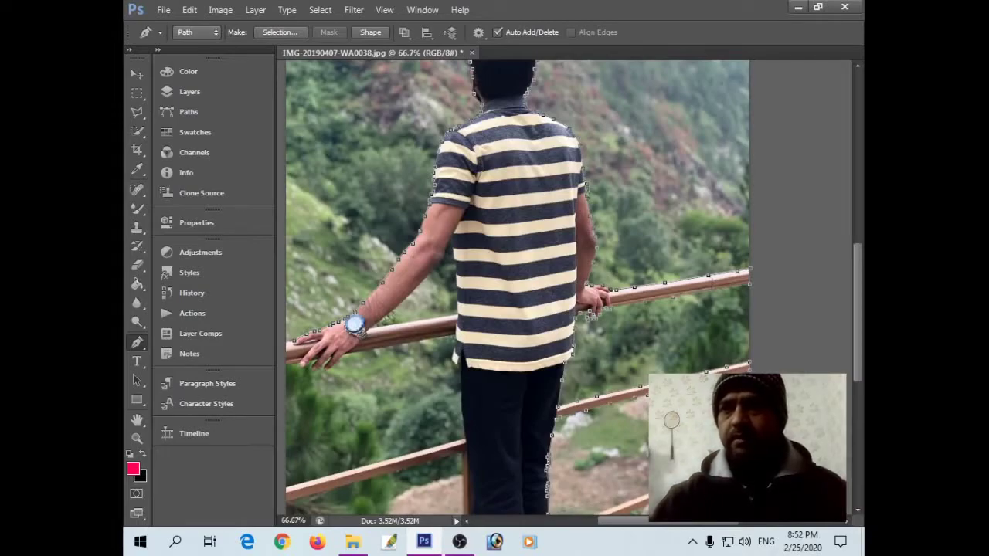
{"action": "scroll", "coordinate": [538, 482], "scroll_direction": "up", "scroll_amount": 1}
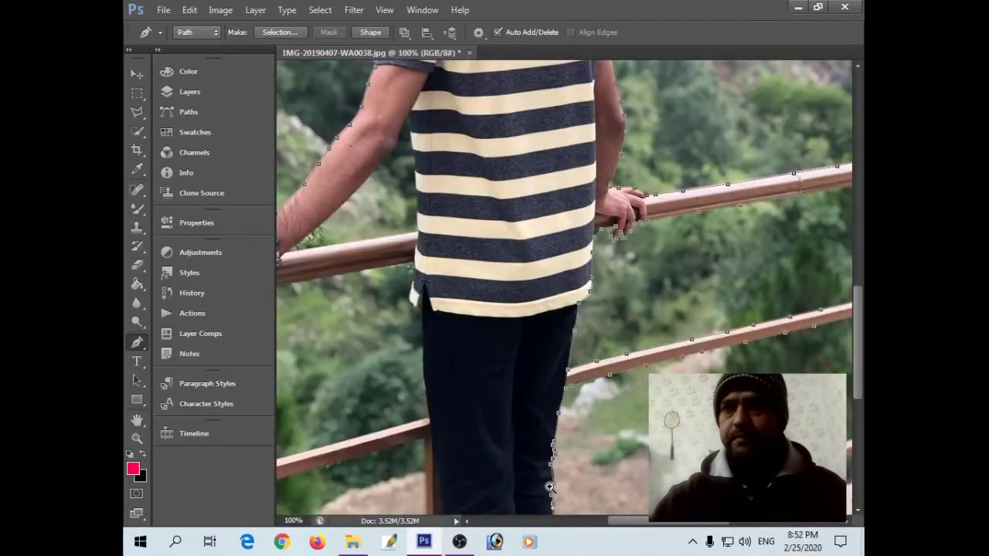
{"action": "scroll", "coordinate": [557, 479], "scroll_direction": "up", "scroll_amount": 1}
{"action": "left_click_drag", "start_coordinate": [590, 482], "coordinate": [564, 298]}
Add Pen anchors along the lower railing's upper edge, right end and underside.
{"action": "left_click_drag", "start_coordinate": [576, 342], "coordinate": [572, 304]}
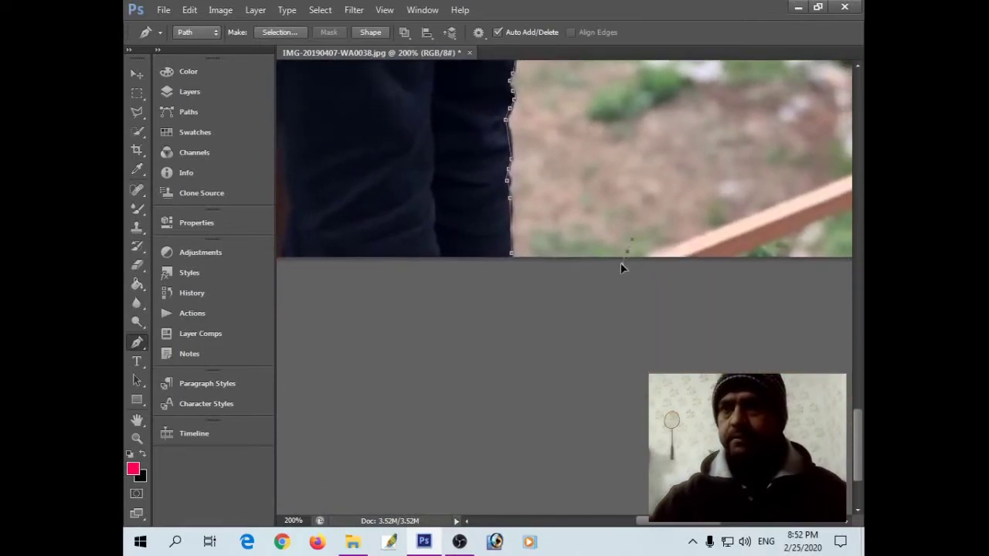
{"action": "left_click", "coordinate": [729, 226]}
{"action": "left_click_drag", "start_coordinate": [803, 205], "coordinate": [471, 292]}
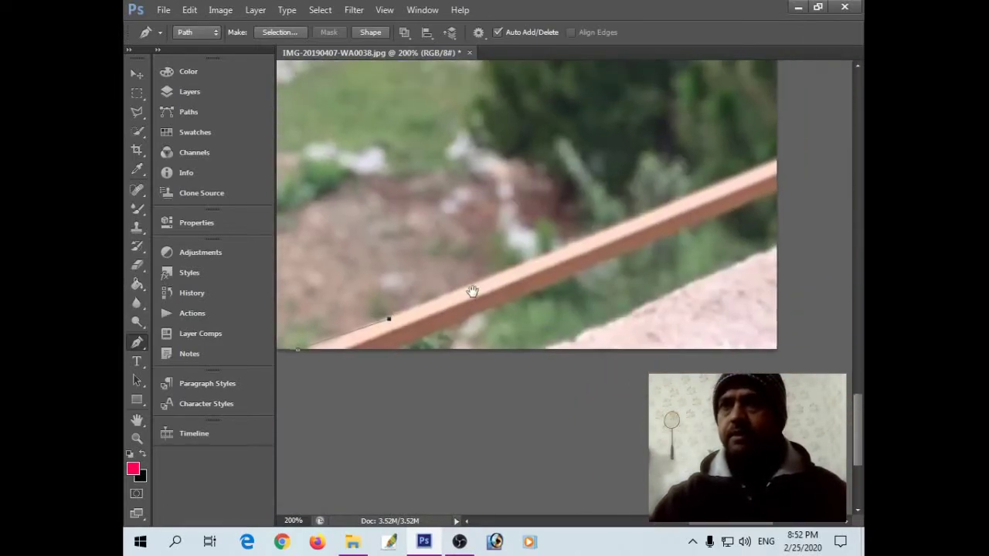
{"action": "left_click", "coordinate": [672, 201]}
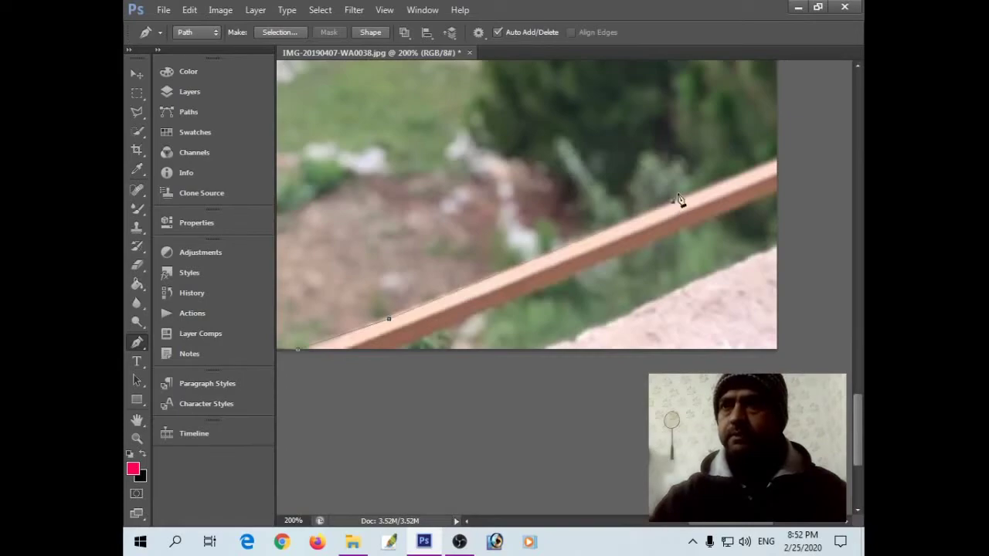
{"action": "left_click", "coordinate": [778, 190]}
{"action": "left_click", "coordinate": [389, 348]}
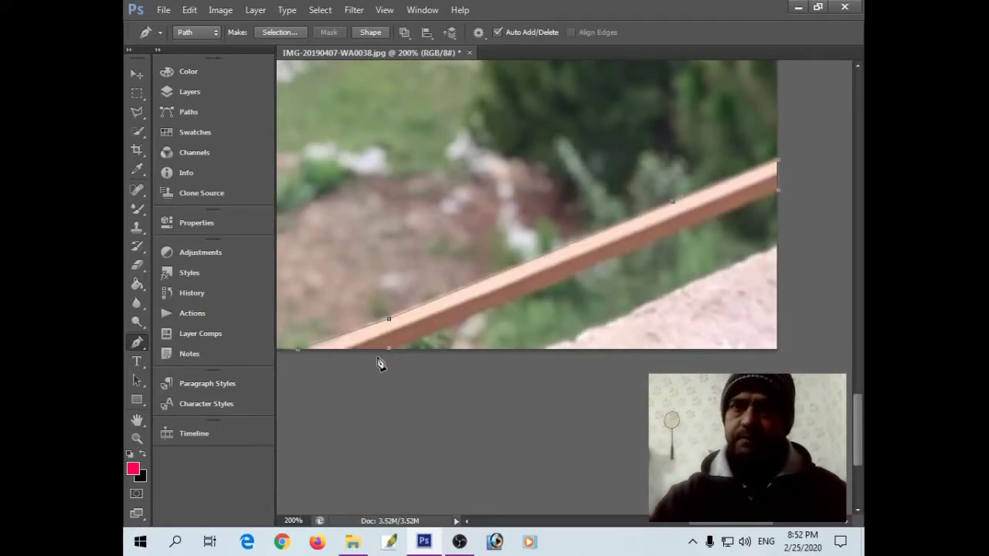
{"action": "left_click", "coordinate": [341, 378]}
Set the pasteboard around the image to a dark colour.
{"action": "right_click", "coordinate": [332, 378]}
{"action": "left_click", "coordinate": [347, 388]}
{"action": "right_click", "coordinate": [410, 391]}
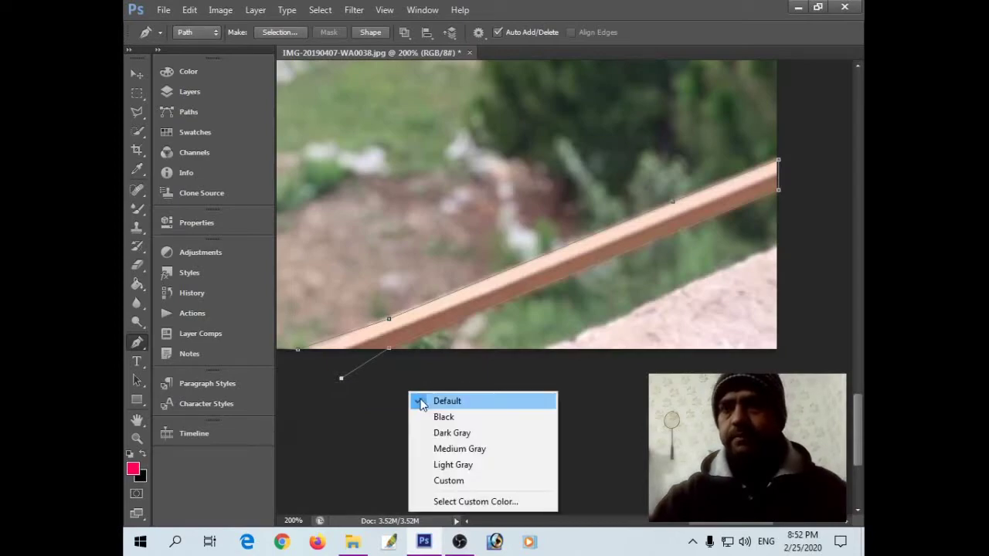
{"action": "left_click", "coordinate": [424, 401]}
Anchor the path at the railing's lower end and fit the whole image on screen.
{"action": "left_click", "coordinate": [430, 378]}
{"action": "scroll", "coordinate": [431, 378], "scroll_direction": "down", "scroll_amount": 1}
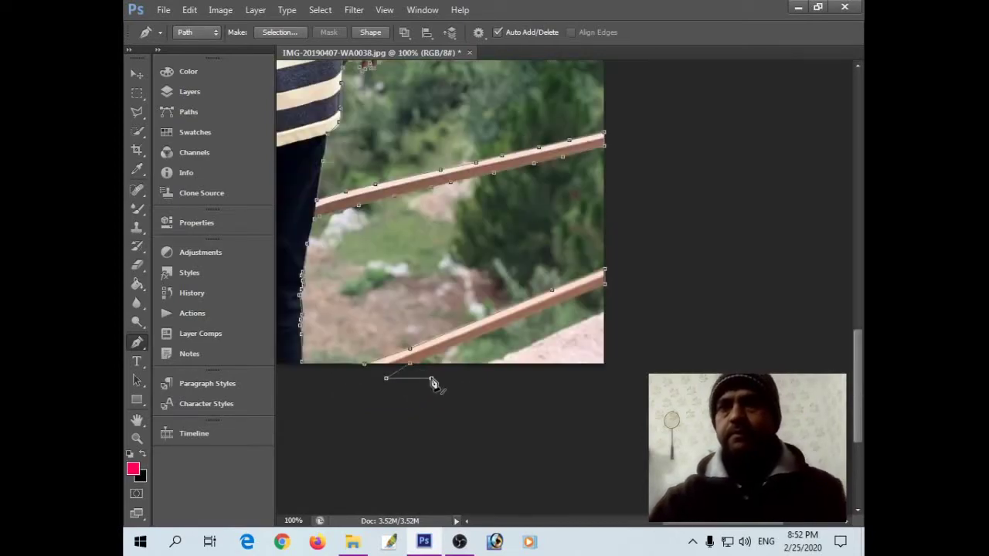
{"action": "right_click", "coordinate": [397, 303]}
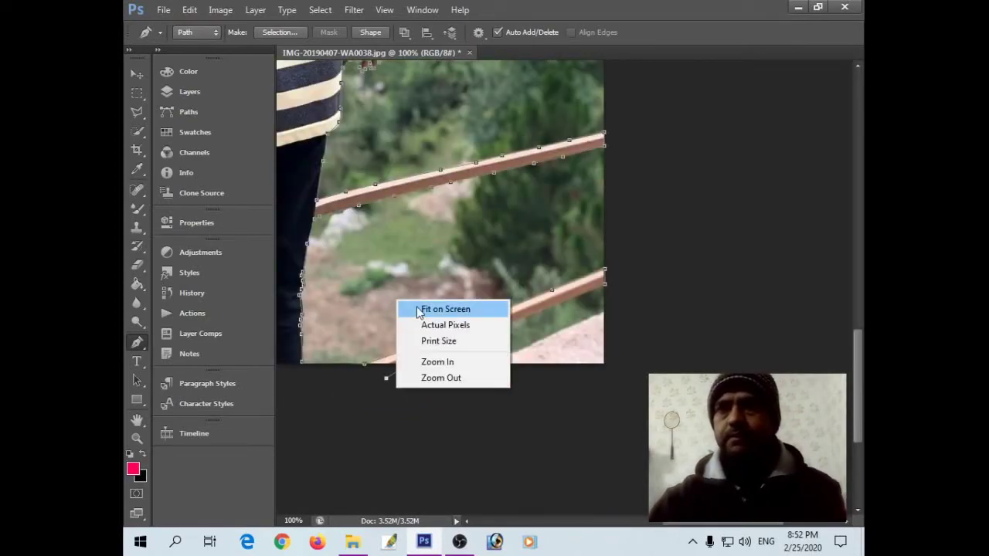
{"action": "left_click", "coordinate": [413, 310]}
{"action": "scroll", "coordinate": [527, 499], "scroll_direction": "up", "scroll_amount": 1}
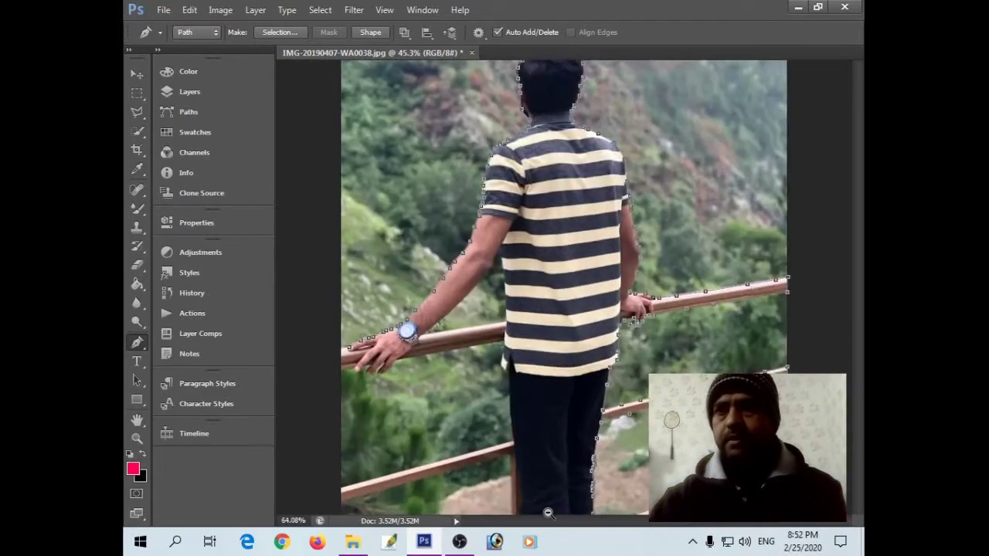
{"action": "scroll", "coordinate": [532, 503], "scroll_direction": "up", "scroll_amount": 1}
{"action": "scroll", "coordinate": [534, 505], "scroll_direction": "up", "scroll_amount": 1}
{"action": "scroll", "coordinate": [538, 508], "scroll_direction": "up", "scroll_amount": 1}
{"action": "scroll", "coordinate": [539, 508], "scroll_direction": "up", "scroll_amount": 2}
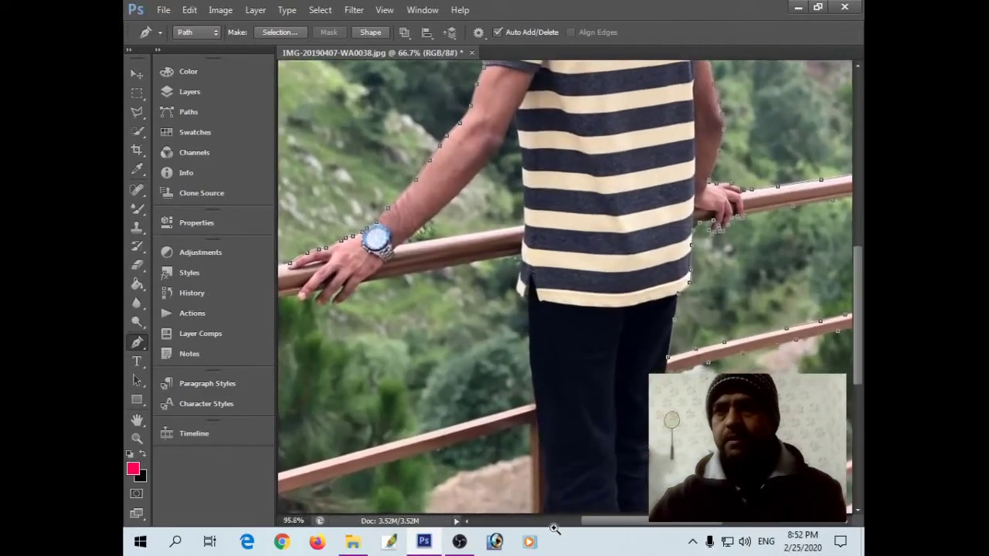
{"action": "scroll", "coordinate": [540, 511], "scroll_direction": "up", "scroll_amount": 1}
Set the pasteboard colour around the canvas to Black from its right-click menu.
{"action": "left_click", "coordinate": [539, 523]}
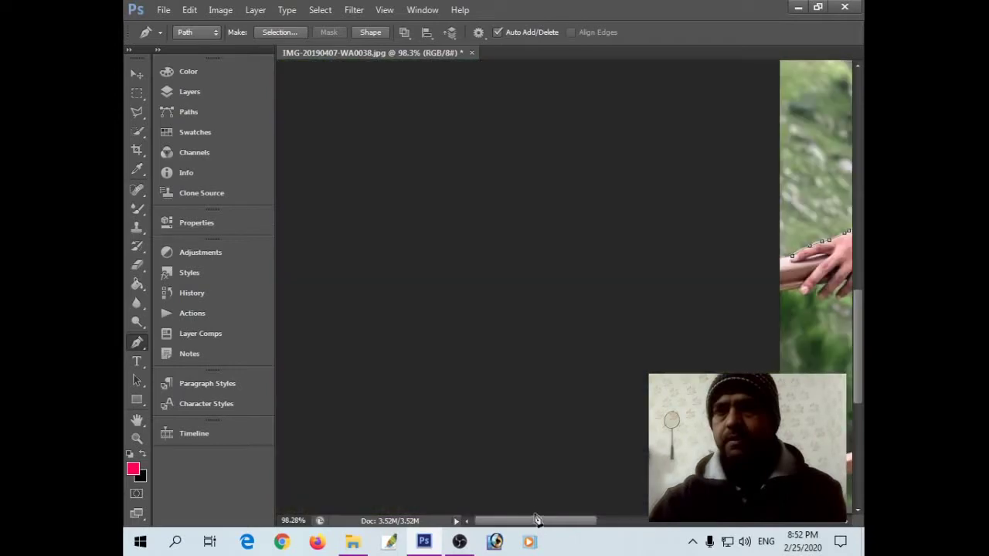
{"action": "left_click_drag", "start_coordinate": [541, 486], "coordinate": [549, 345]}
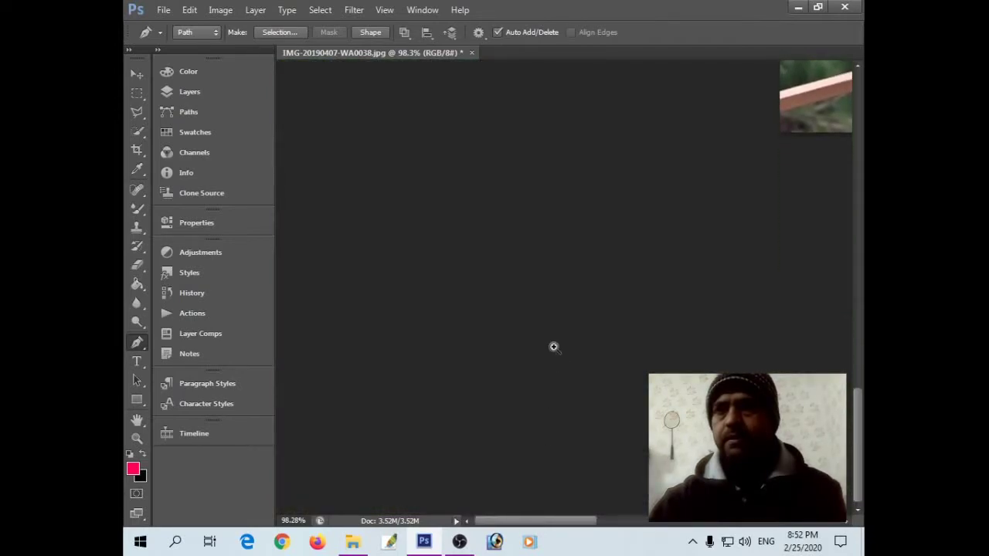
{"action": "right_click", "coordinate": [550, 346]}
{"action": "left_click", "coordinate": [568, 348]}
{"action": "right_click", "coordinate": [516, 294]}
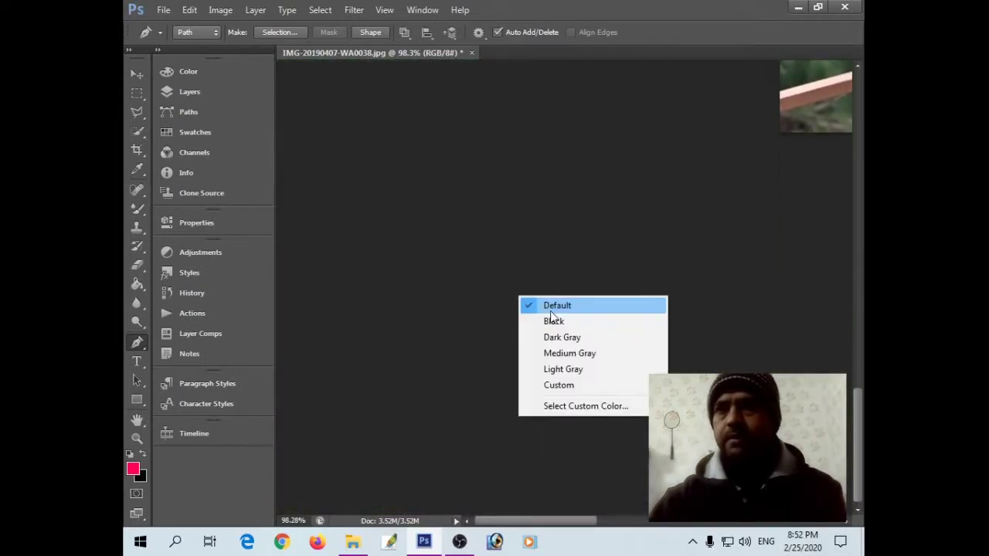
{"action": "left_click", "coordinate": [552, 319]}
{"action": "right_click", "coordinate": [503, 260]}
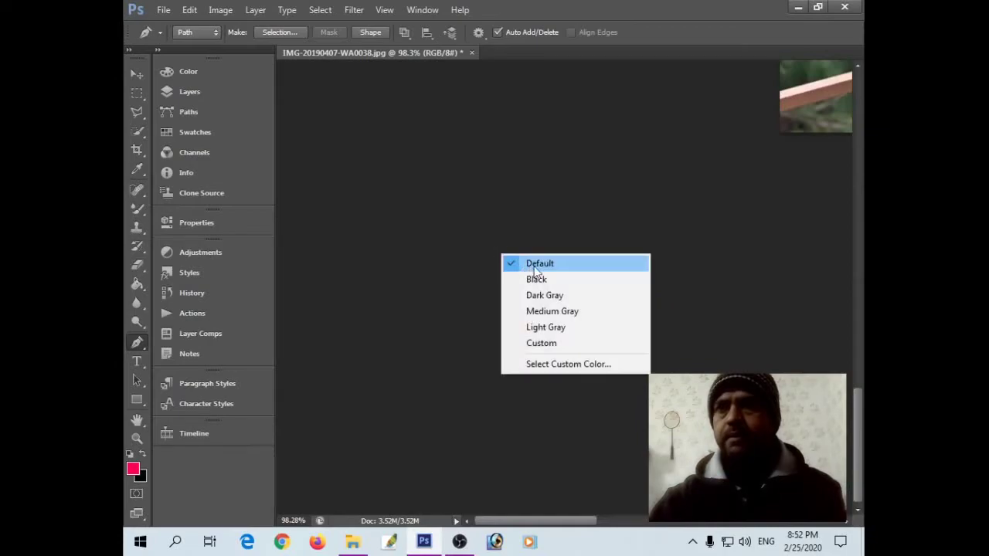
{"action": "left_click", "coordinate": [554, 281]}
{"action": "right_click", "coordinate": [521, 265]}
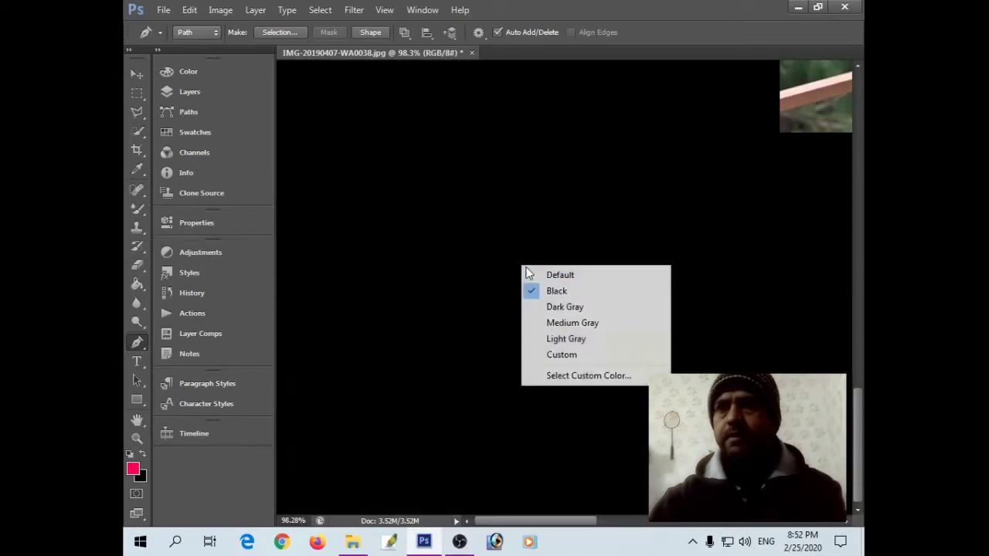
{"action": "left_click", "coordinate": [550, 289]}
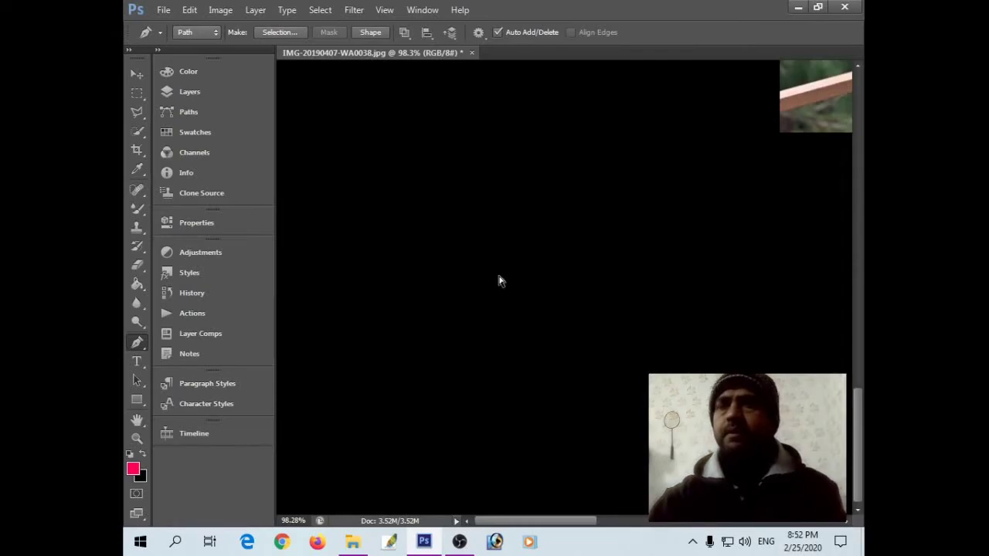
{"action": "scroll", "coordinate": [499, 278], "scroll_direction": "down", "scroll_amount": 3}
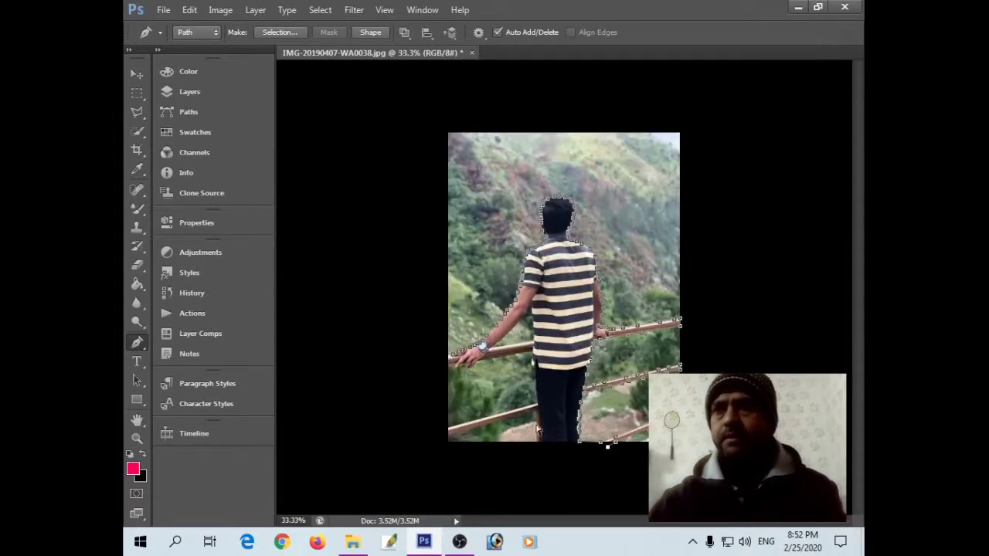
Add Pen anchors from the photo's bottom edge, along the lower railing, up the leg, to the wrist railing.
{"action": "left_click_drag", "start_coordinate": [536, 425], "coordinate": [560, 471]}
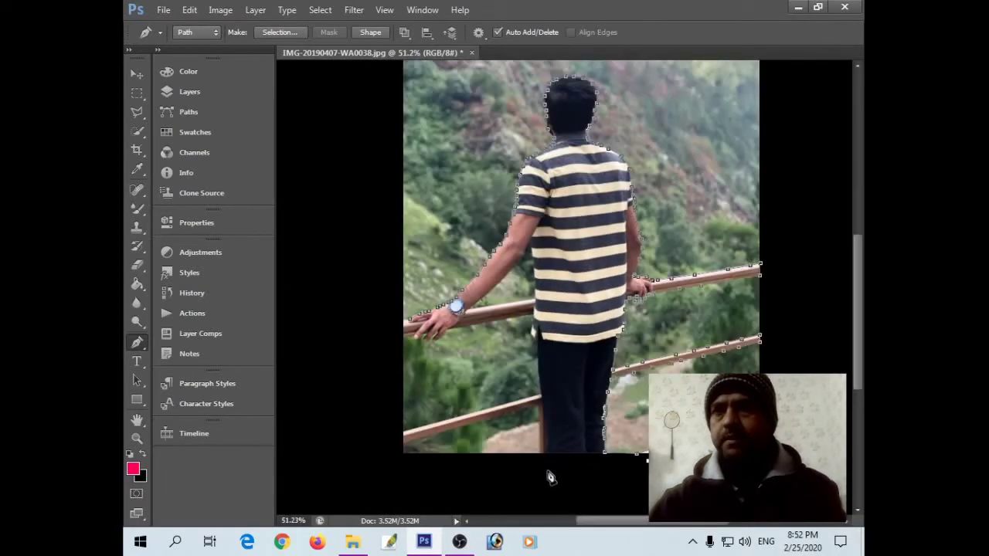
{"action": "left_click", "coordinate": [541, 455]}
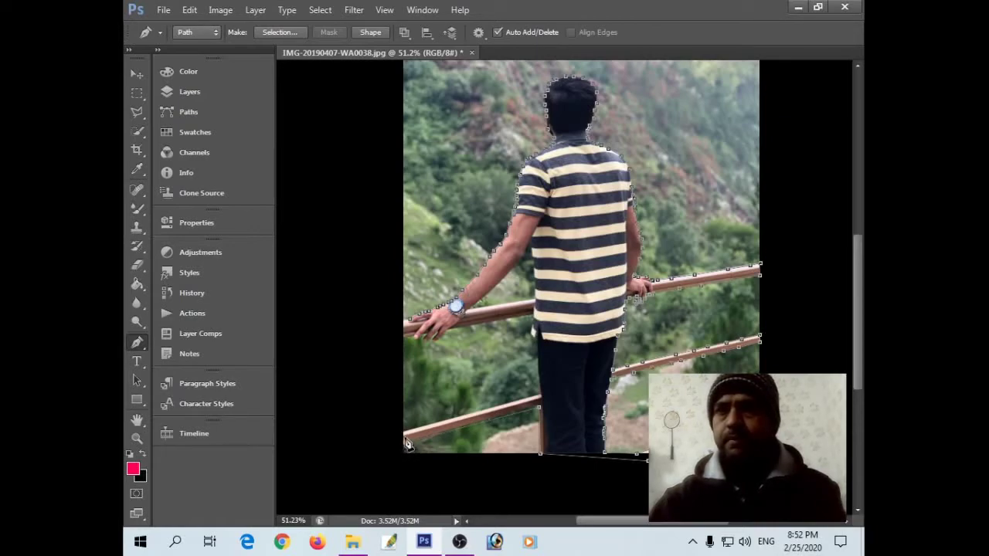
{"action": "left_click", "coordinate": [541, 400]}
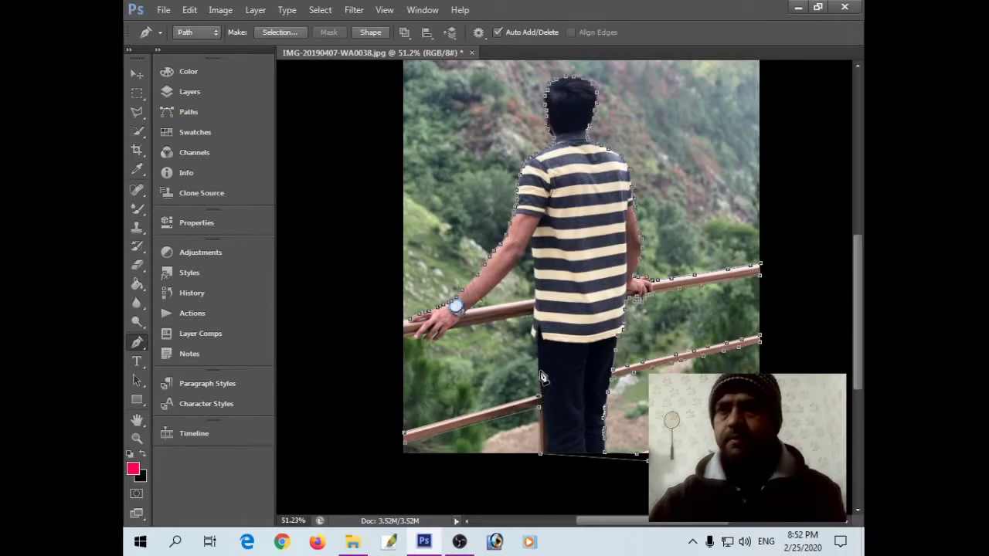
{"action": "scroll", "coordinate": [541, 368], "scroll_direction": "up", "scroll_amount": 1}
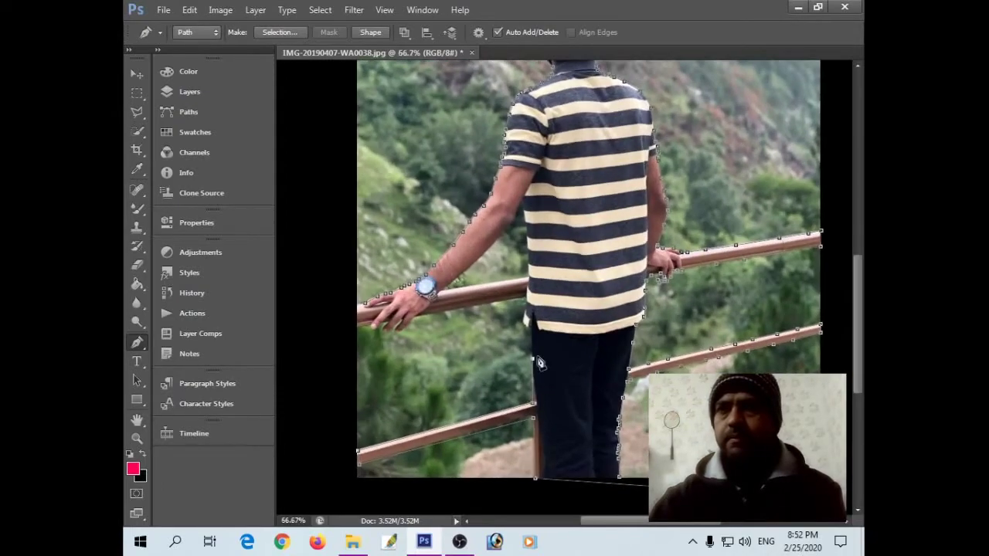
{"action": "scroll", "coordinate": [533, 340], "scroll_direction": "up", "scroll_amount": 1}
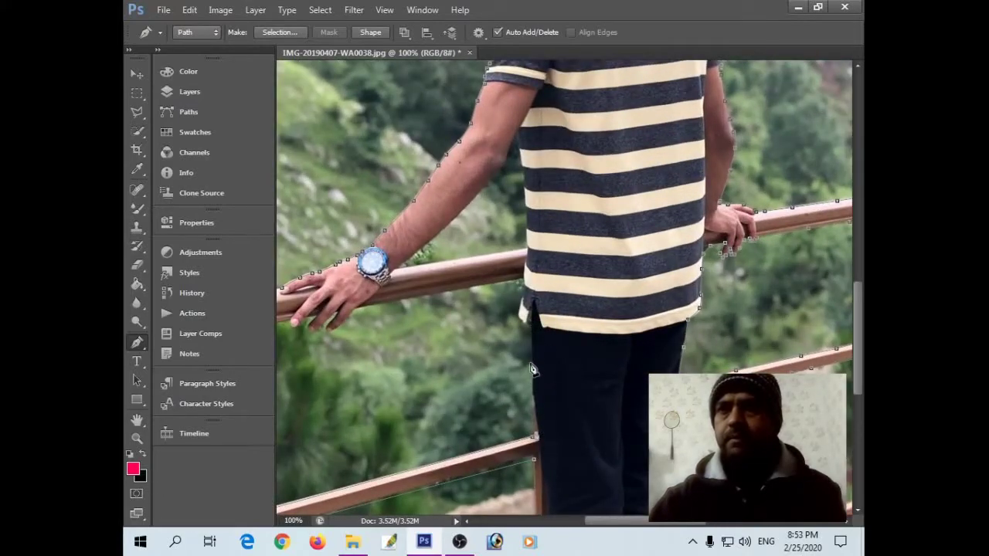
{"action": "left_click", "coordinate": [531, 342]}
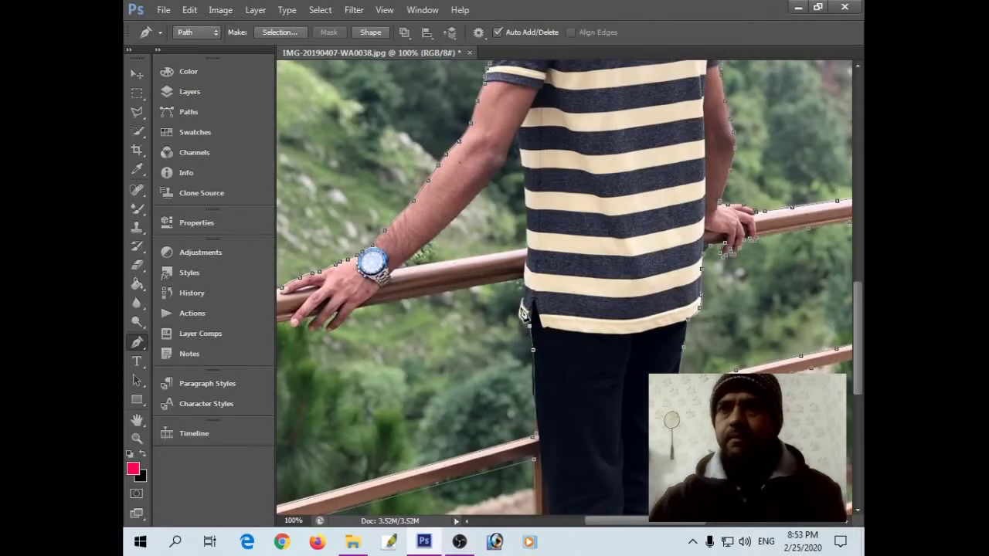
{"action": "left_click", "coordinate": [392, 301]}
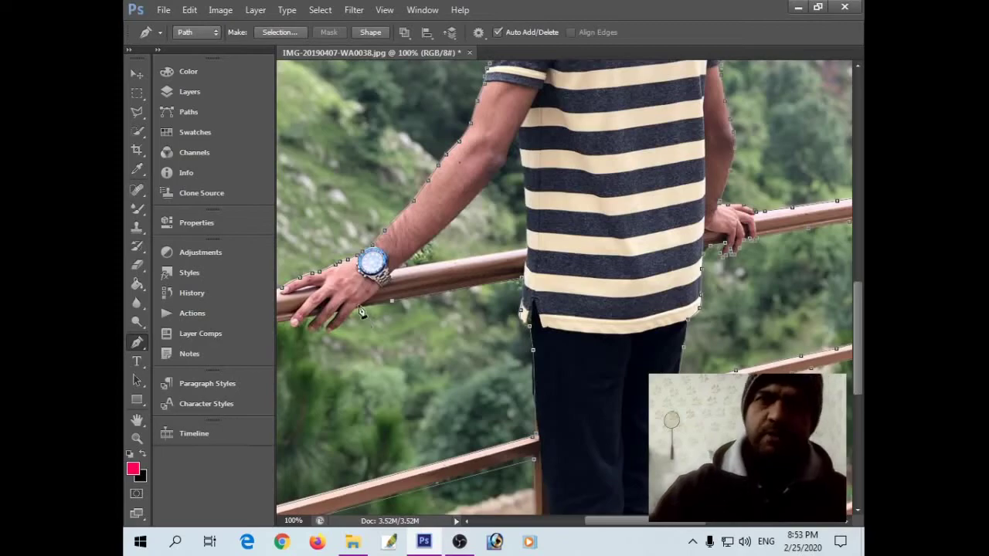
{"action": "scroll", "coordinate": [364, 313], "scroll_direction": "up", "scroll_amount": 1}
{"action": "scroll", "coordinate": [367, 312], "scroll_direction": "up", "scroll_amount": 1}
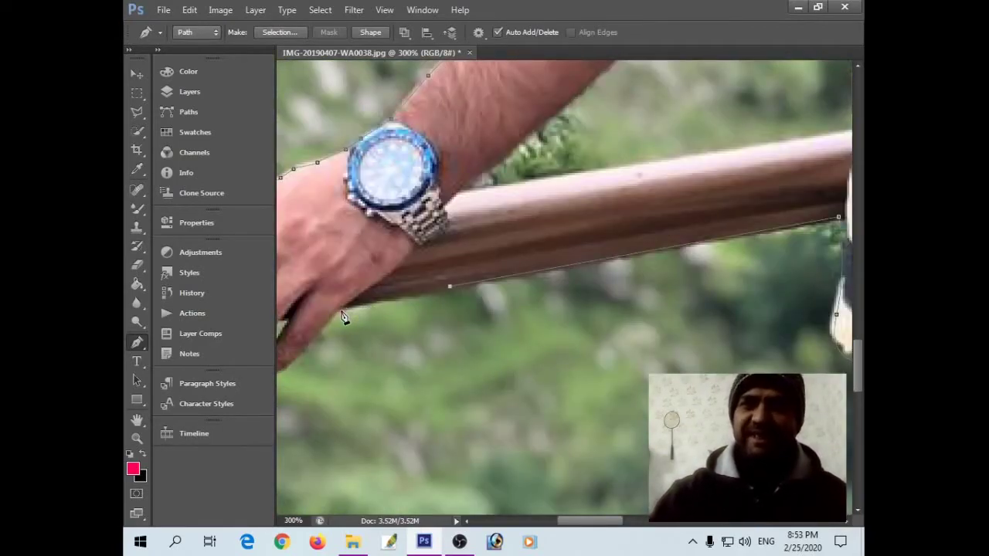
Pan around the gripping hand to show the fingers, watch and railing end.
{"action": "left_click_drag", "start_coordinate": [310, 346], "coordinate": [437, 316]}
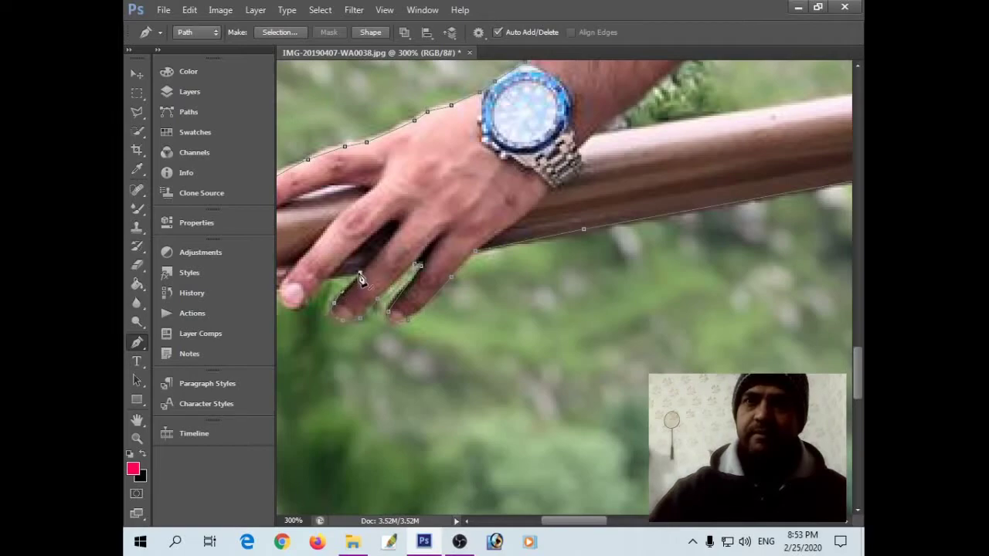
{"action": "left_click_drag", "start_coordinate": [302, 312], "coordinate": [394, 311]}
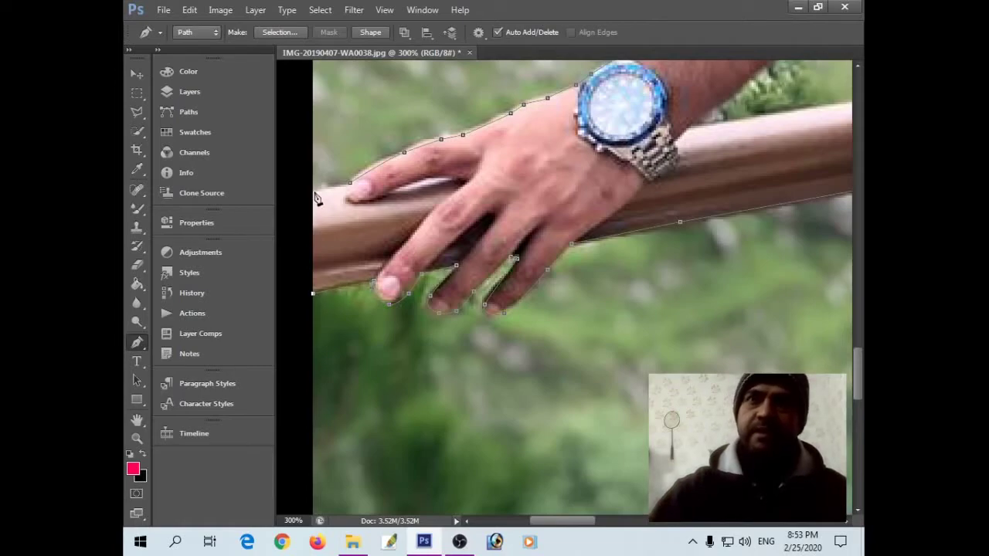
Load the traced path as a selection, fit the image in view, and show the Layers panel.
{"action": "key", "text": "ctrl+Return"}
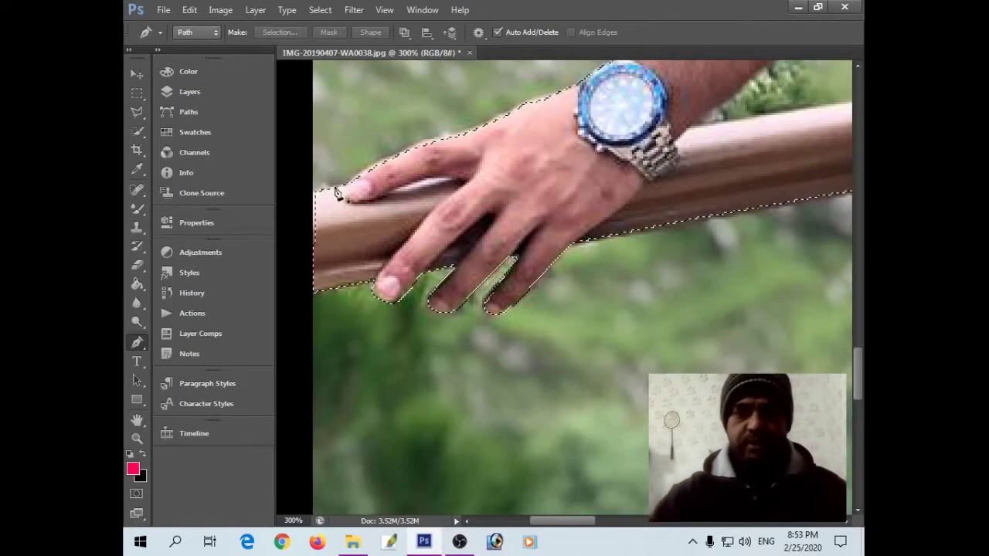
{"action": "key", "text": "c"}
{"action": "key", "text": "ctrl+0"}
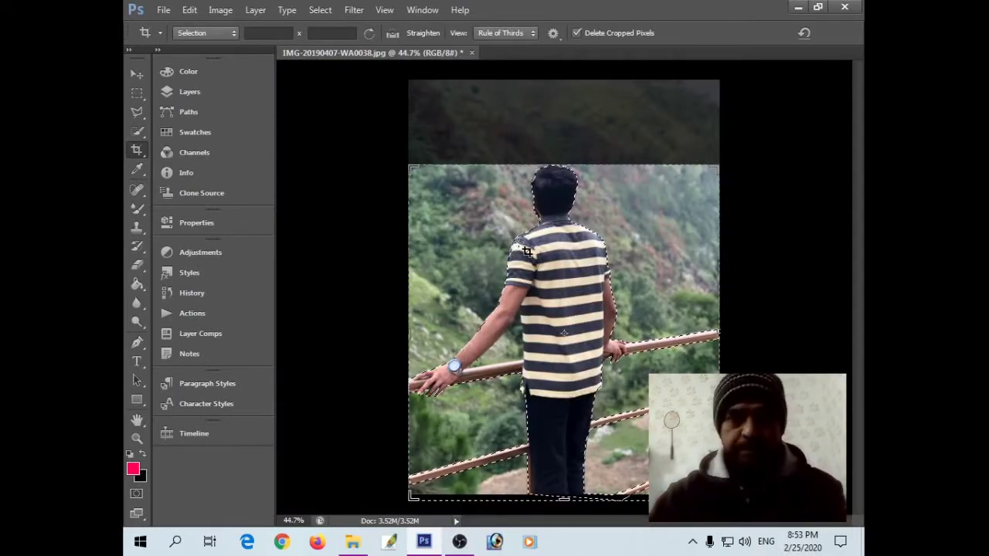
{"action": "left_click", "coordinate": [195, 91]}
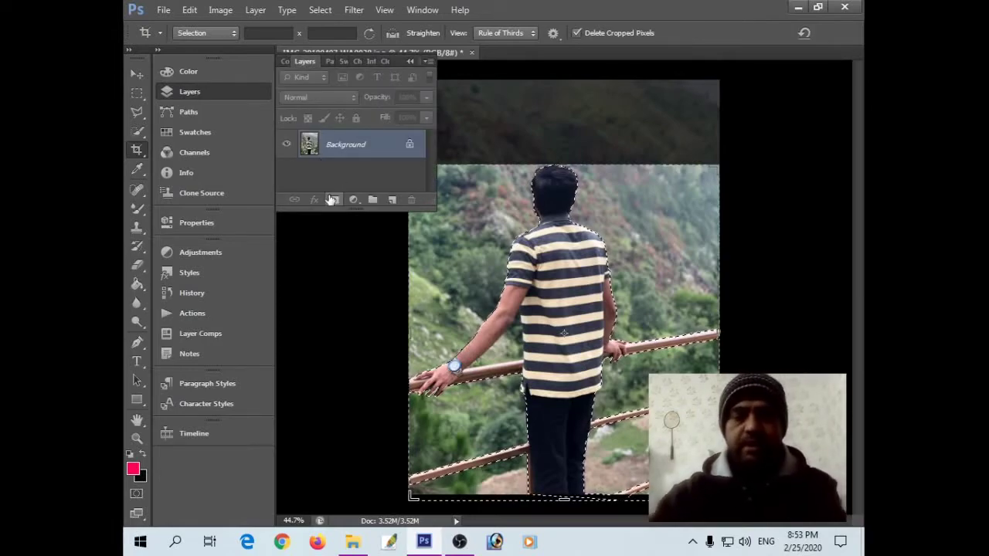
Cancel the accidental crop, then bring up the selection's context menu with Polygonal Lasso.
{"action": "right_click", "coordinate": [516, 272]}
{"action": "left_click", "coordinate": [538, 277]}
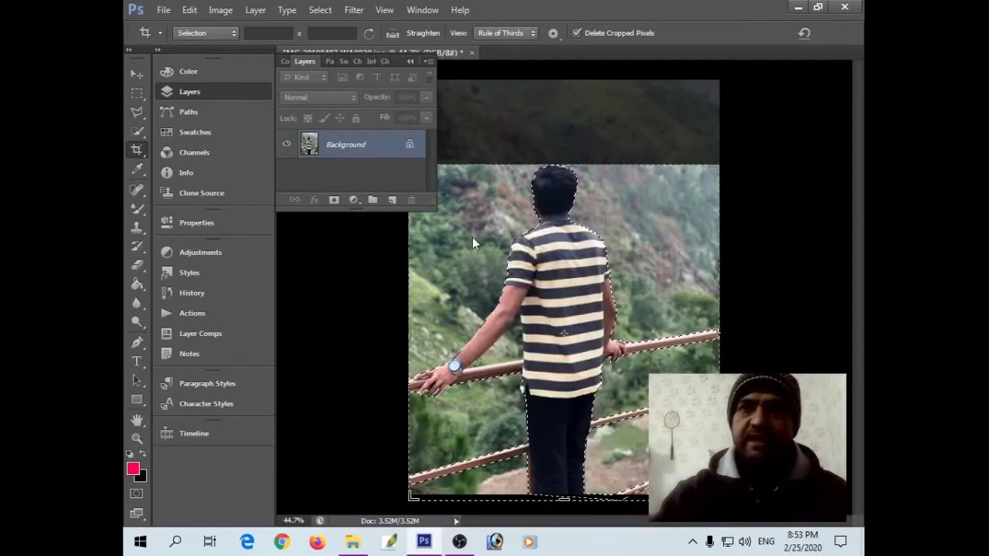
{"action": "right_click", "coordinate": [538, 282]}
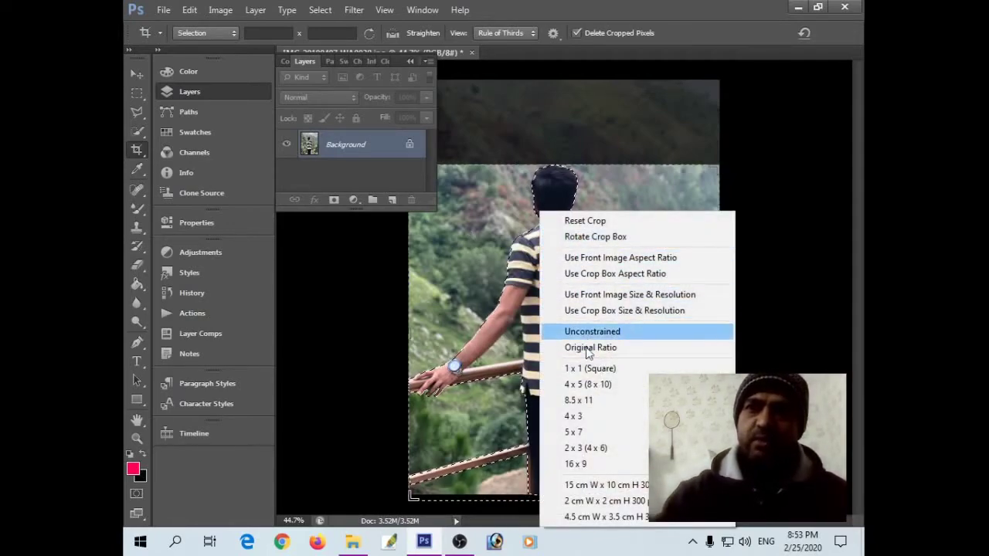
{"action": "left_click", "coordinate": [460, 234]}
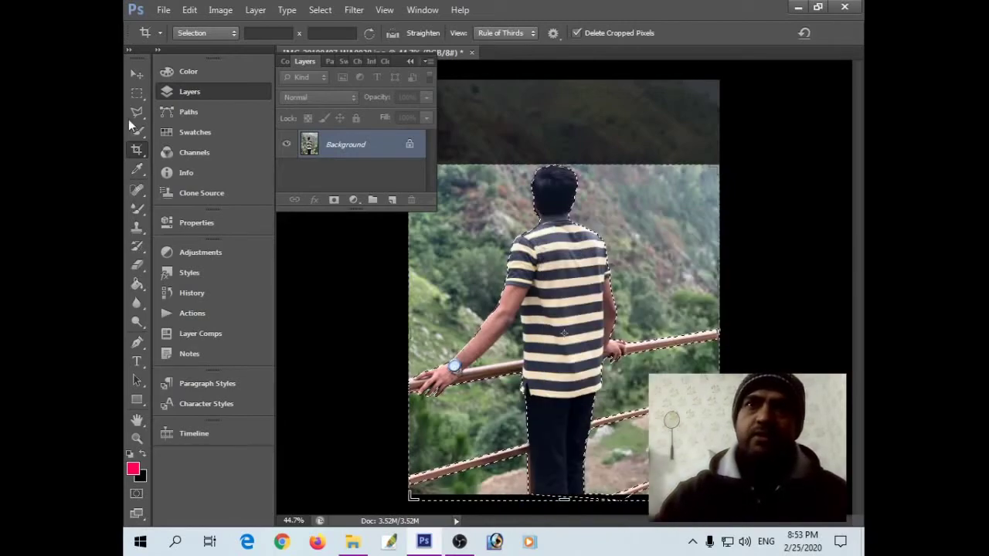
{"action": "left_click", "coordinate": [142, 112]}
{"action": "right_click", "coordinate": [534, 208]}
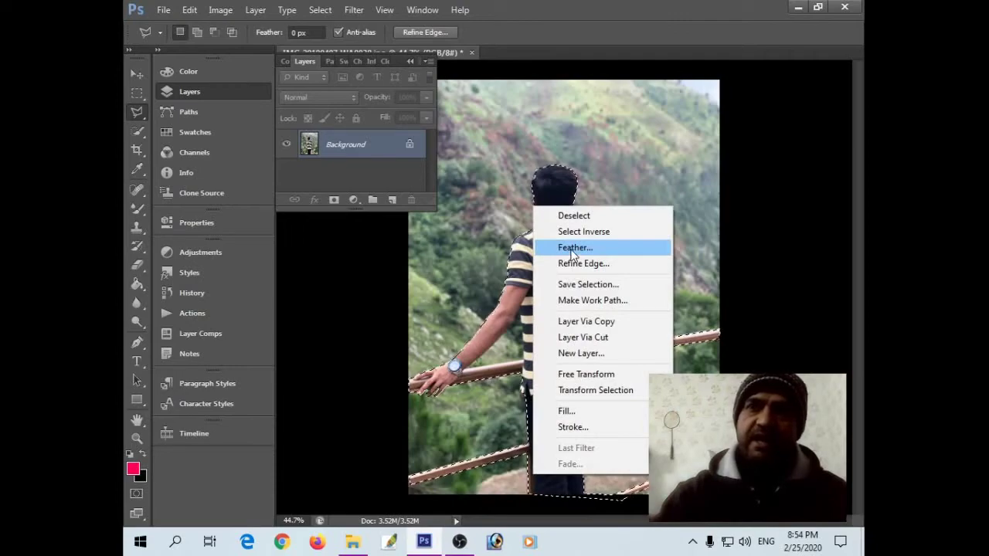
Feather the selection by 2 px and copy it onto a new Layer 1.
{"action": "left_click", "coordinate": [572, 248]}
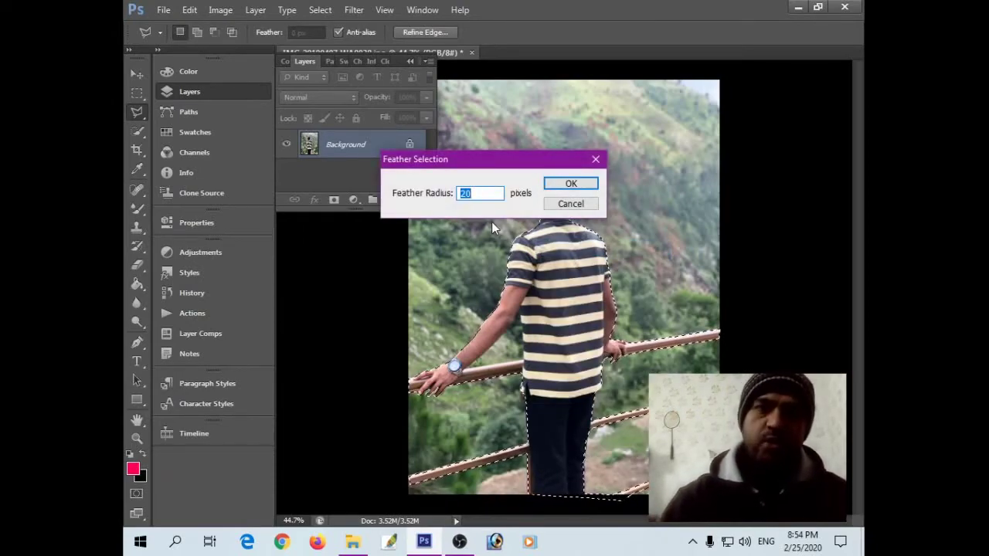
{"action": "type", "text": "2"}
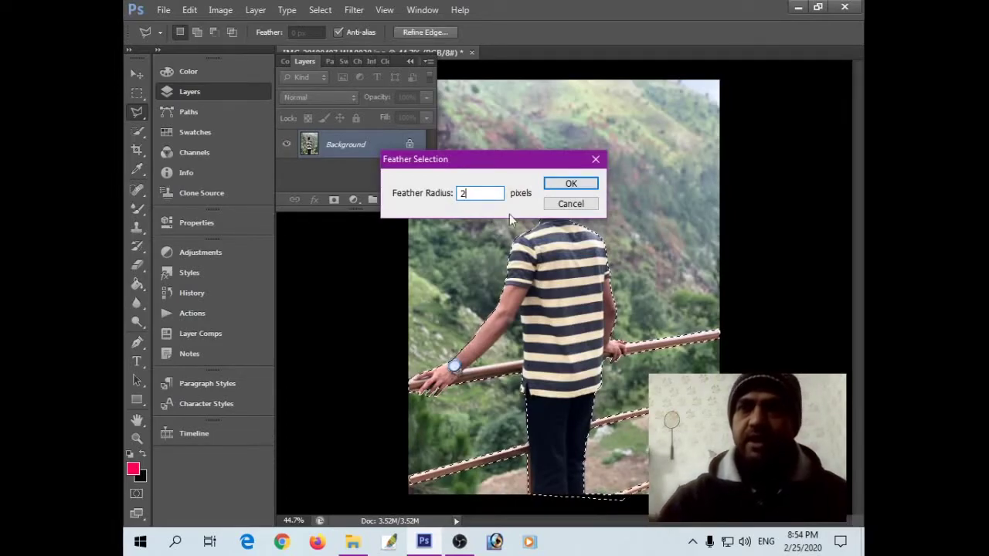
{"action": "left_click", "coordinate": [570, 185]}
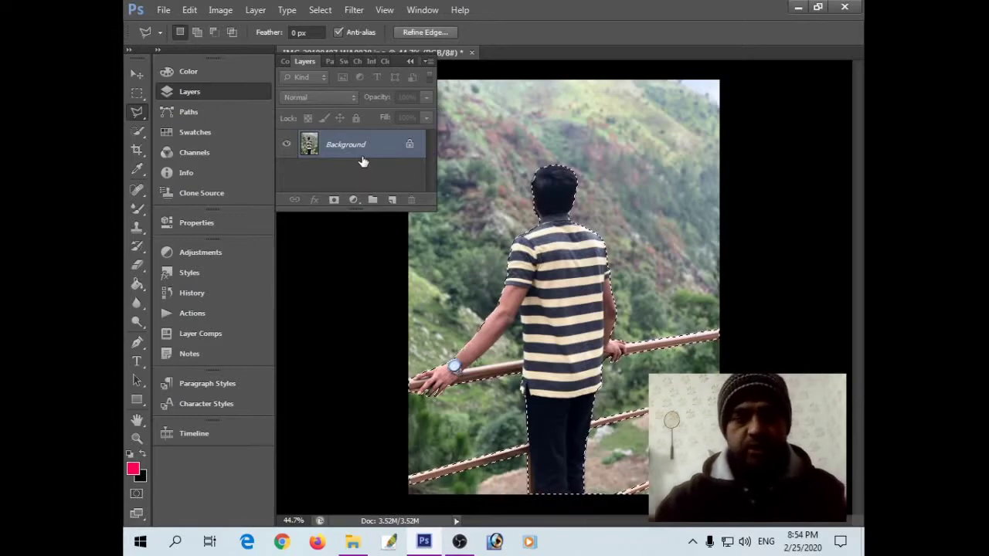
{"action": "key", "text": "ctrl+j"}
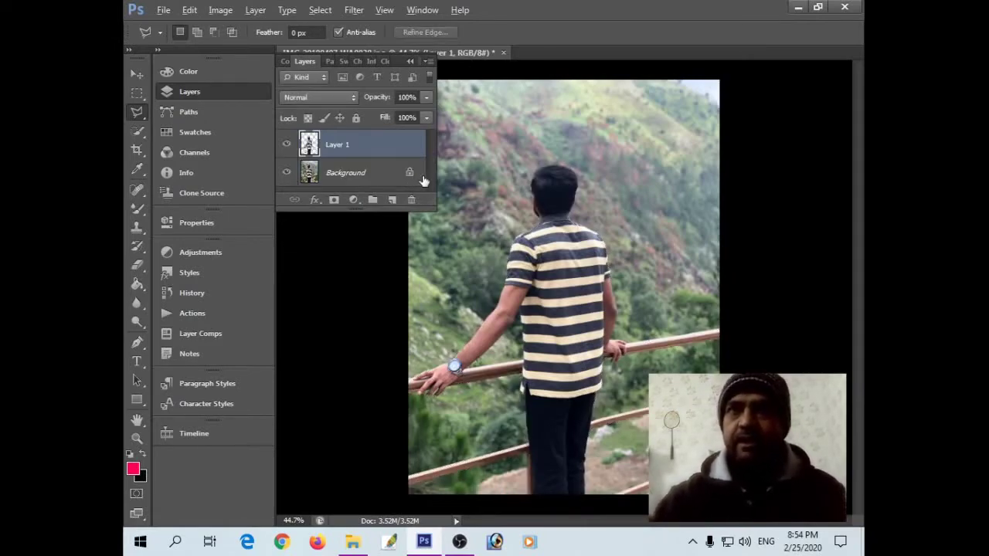
{"action": "key", "text": "ctrl+z"}
{"action": "key", "text": "ctrl+z"}
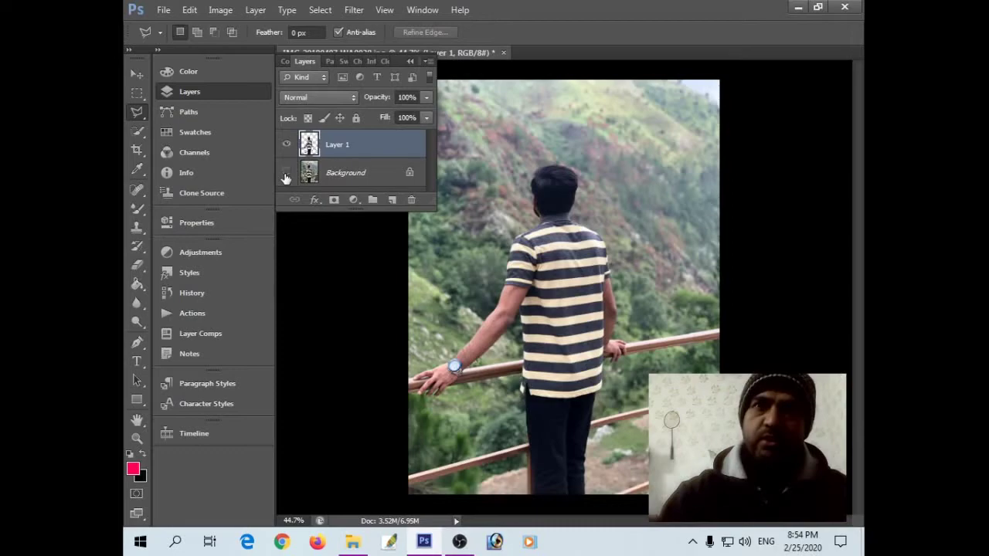
Toggle the Background layer's visibility, leaving it hidden so the cut-out shows on transparency.
{"action": "left_click", "coordinate": [285, 175]}
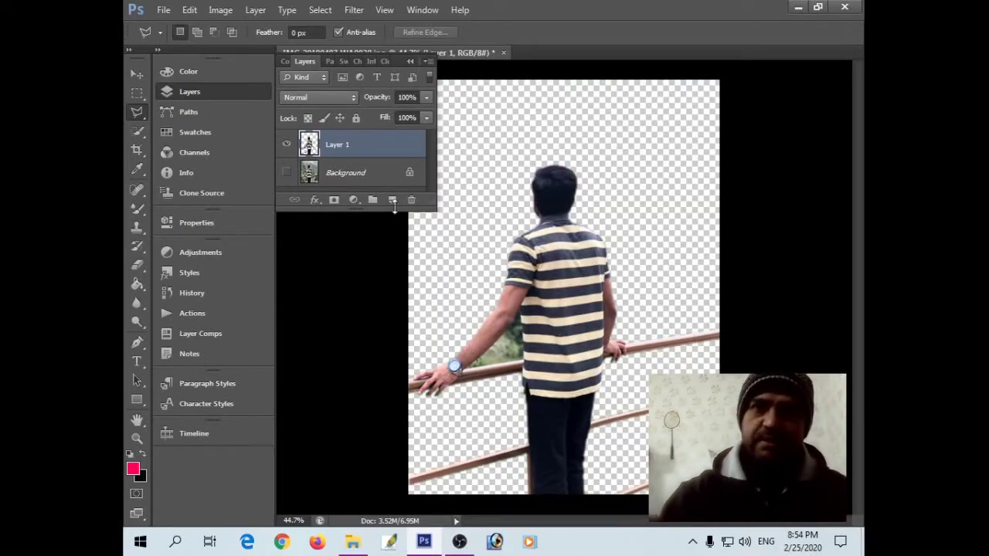
{"action": "left_click", "coordinate": [286, 175]}
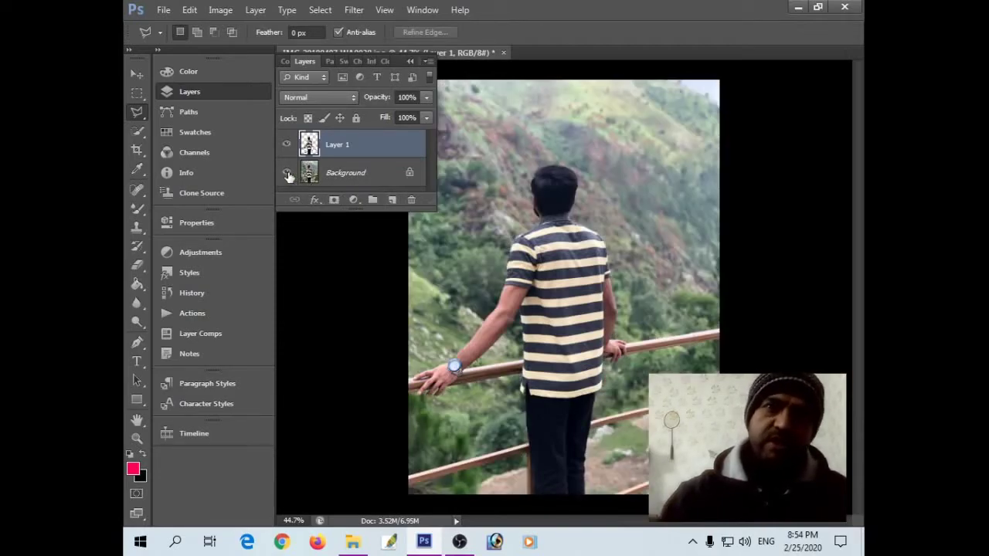
{"action": "left_click", "coordinate": [286, 175]}
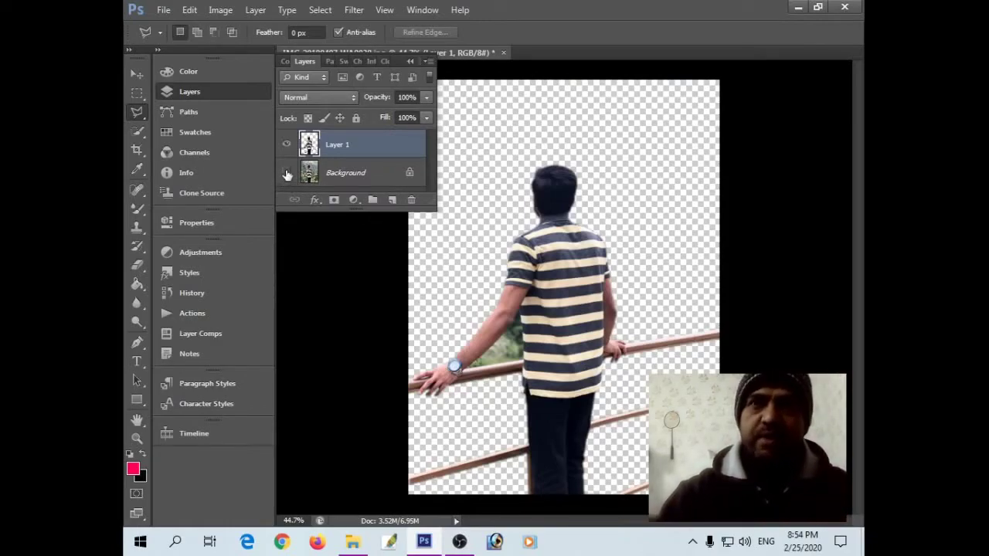
{"action": "left_click", "coordinate": [287, 176]}
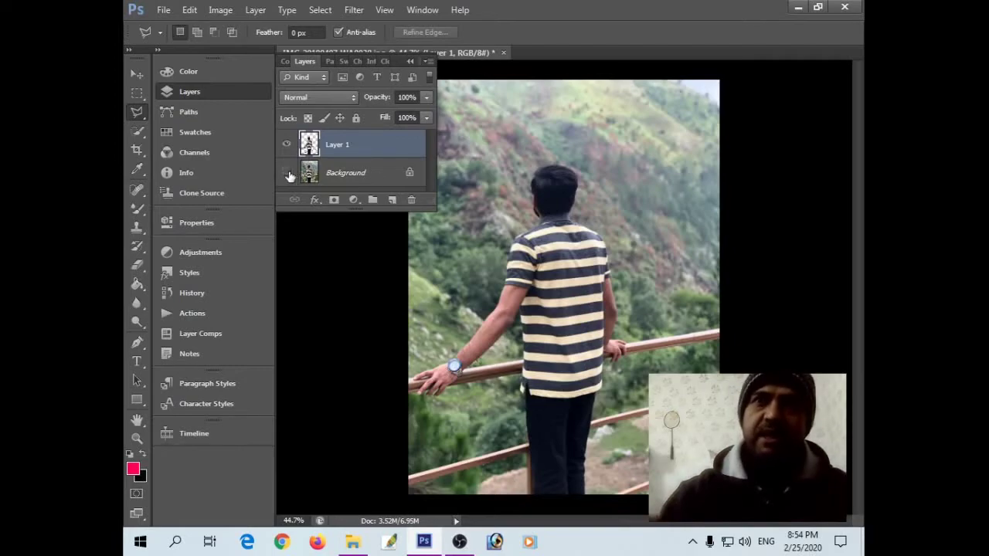
{"action": "left_click", "coordinate": [287, 174]}
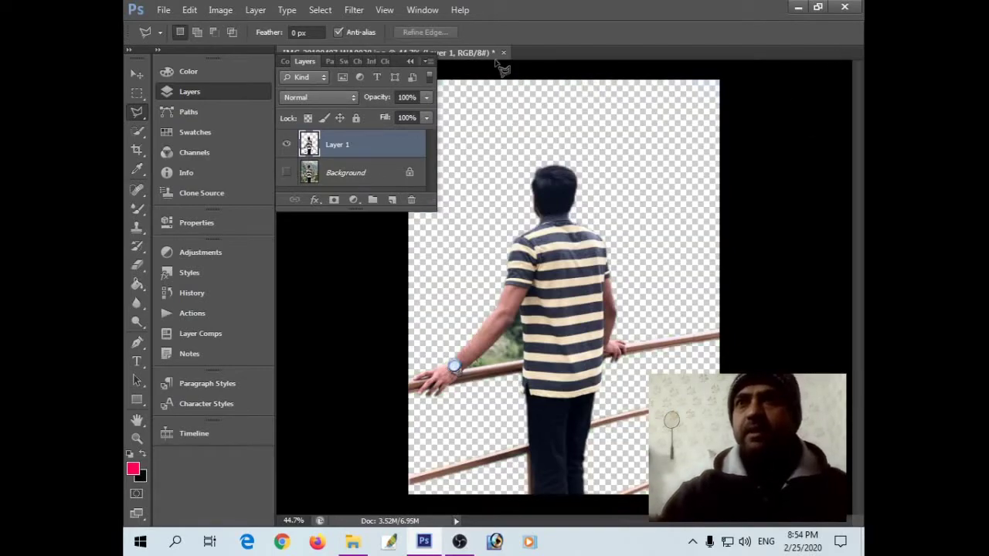
Float the document in its own window and zoom in on the wrist and railing.
{"action": "left_click", "coordinate": [308, 63]}
{"action": "left_click_drag", "start_coordinate": [357, 54], "coordinate": [465, 74]}
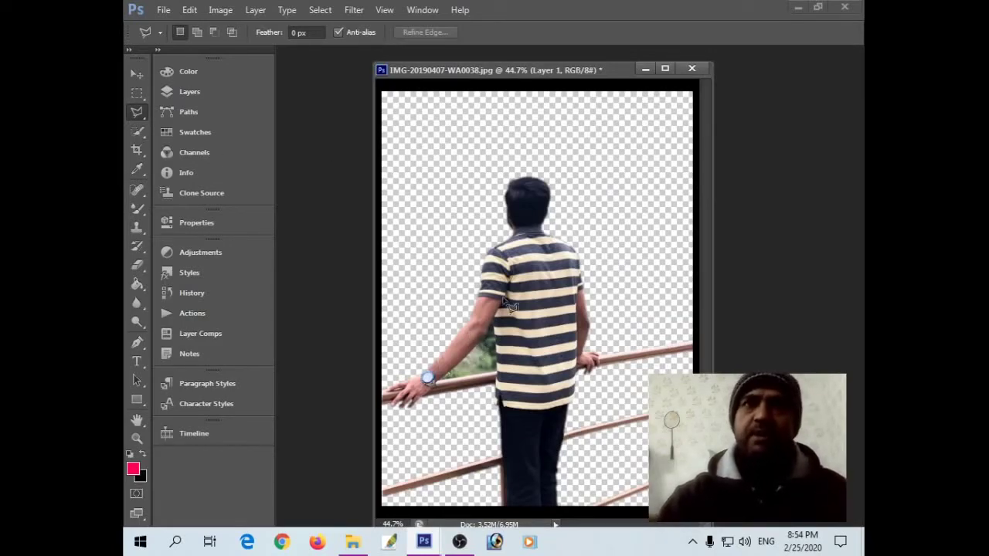
{"action": "mouse_move", "coordinate": [441, 316]}
{"action": "left_mouse_down"}
{"action": "mouse_move", "coordinate": [541, 461]}
{"action": "mouse_move", "coordinate": [503, 316]}
{"action": "left_mouse_up"}
{"action": "key", "text": "ctrl+plus"}
{"action": "left_click_drag", "start_coordinate": [479, 283], "coordinate": [452, 315]}
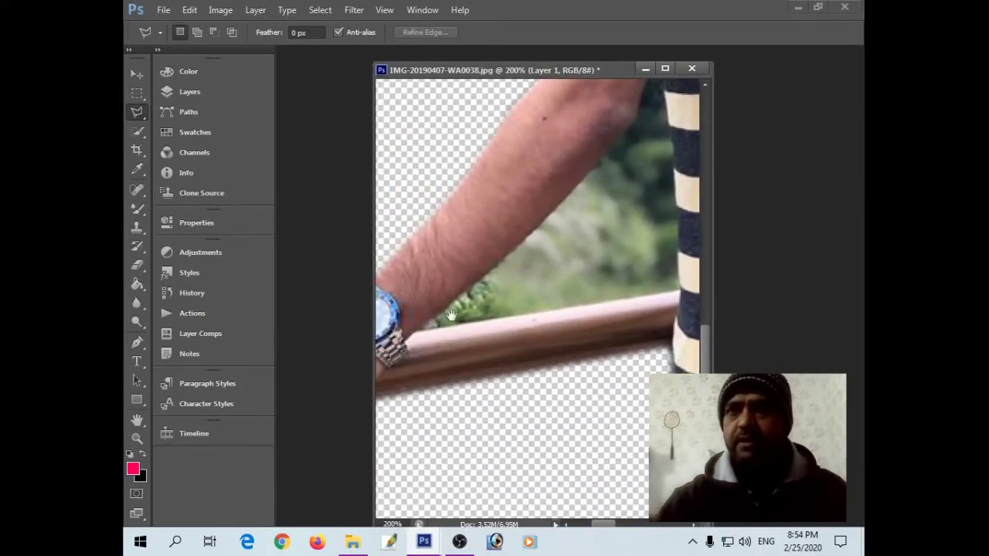
{"action": "key", "text": "ctrl+plus"}
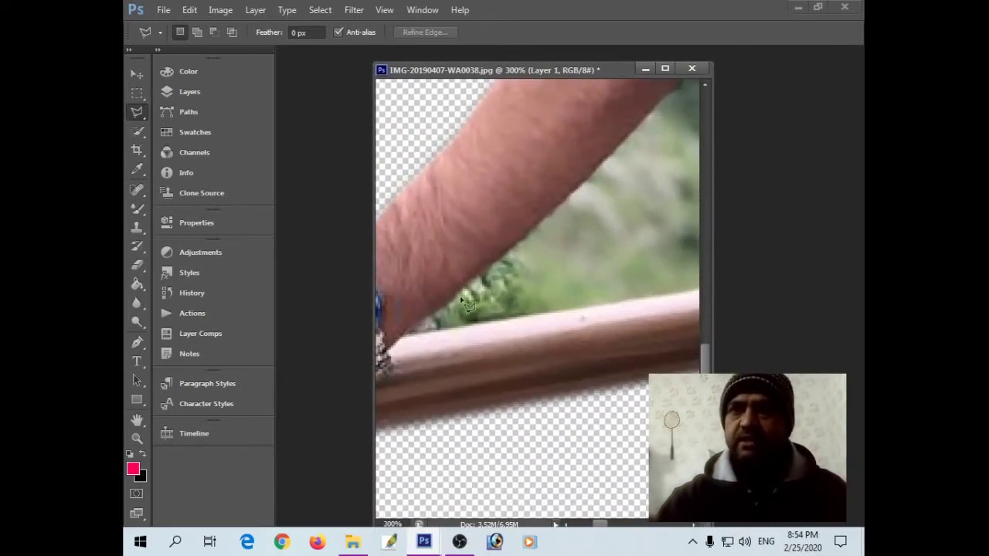
Lasso the green gap between arm, shirt and railing, then open Feather.
{"action": "mouse_move", "coordinate": [467, 304]}
{"action": "left_mouse_down"}
{"action": "mouse_move", "coordinate": [610, 166]}
{"action": "mouse_move", "coordinate": [517, 288]}
{"action": "left_mouse_up"}
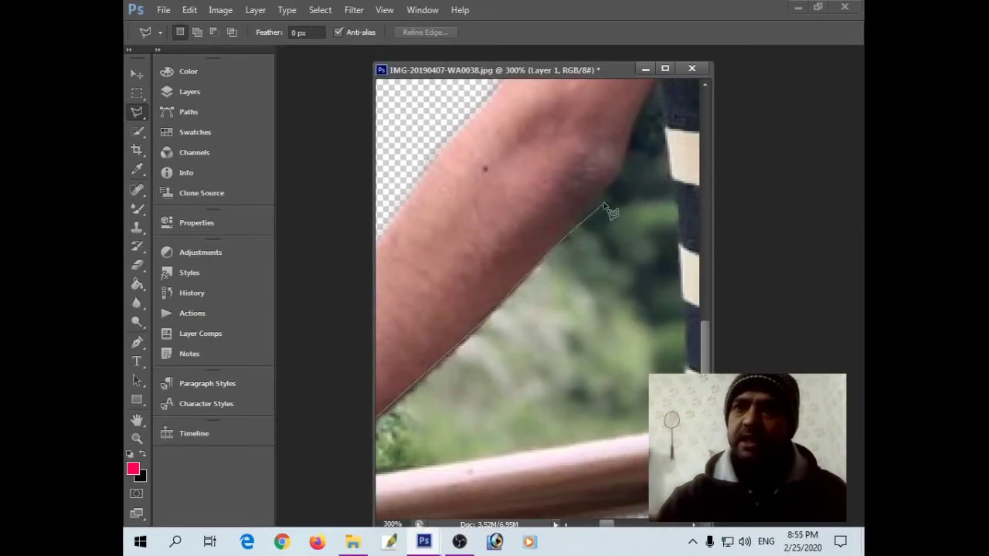
{"action": "left_click_drag", "start_coordinate": [605, 206], "coordinate": [610, 195]}
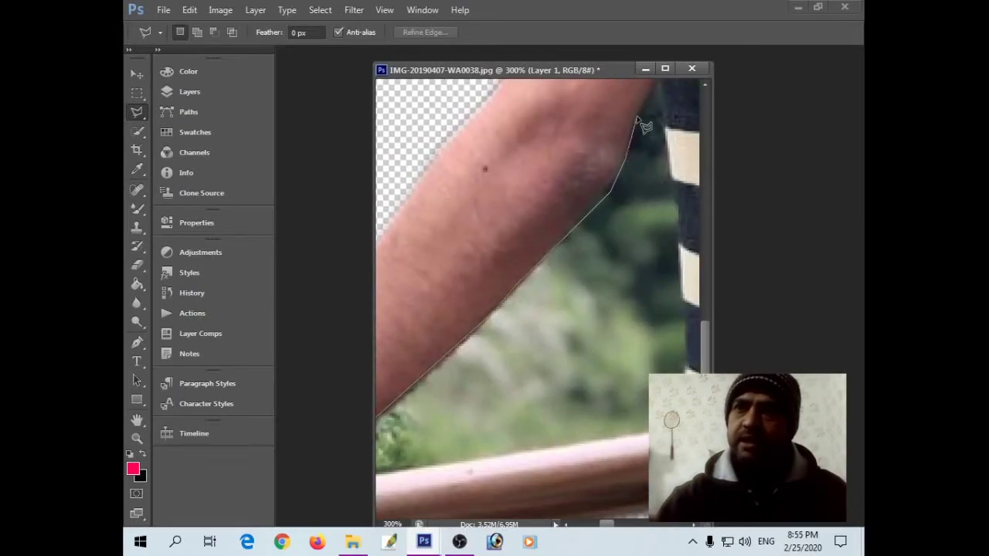
{"action": "left_click_drag", "start_coordinate": [638, 122], "coordinate": [557, 231]}
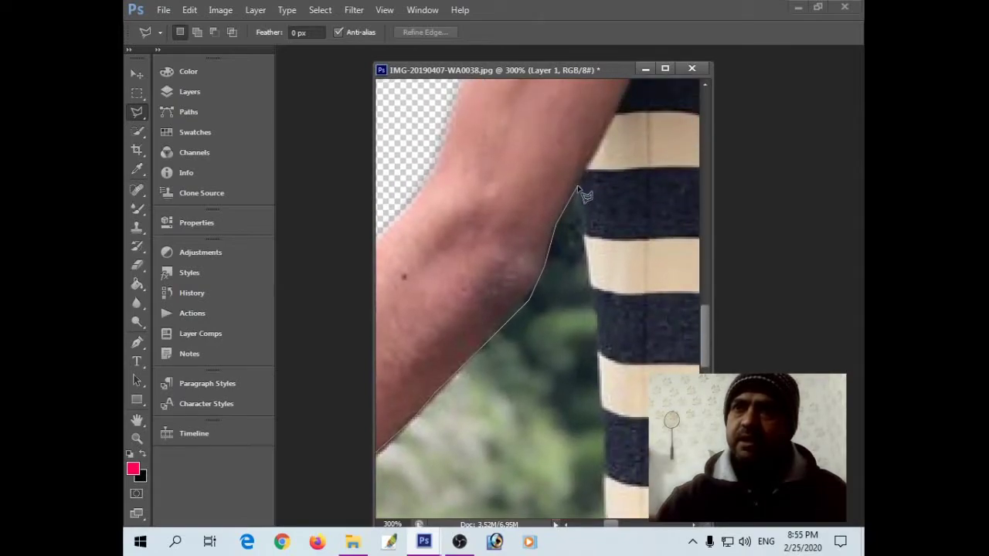
{"action": "left_click", "coordinate": [578, 187]}
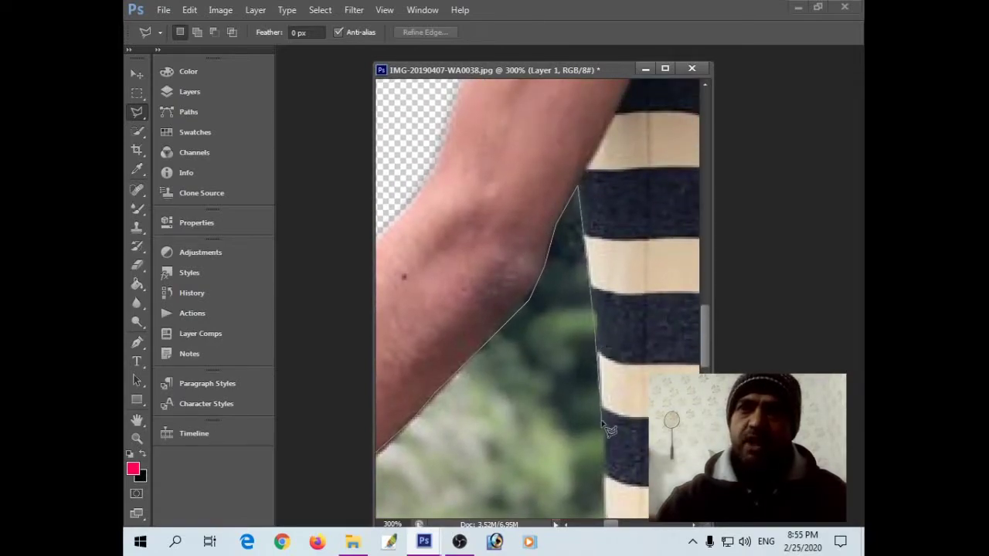
{"action": "left_click_drag", "start_coordinate": [602, 444], "coordinate": [608, 240]}
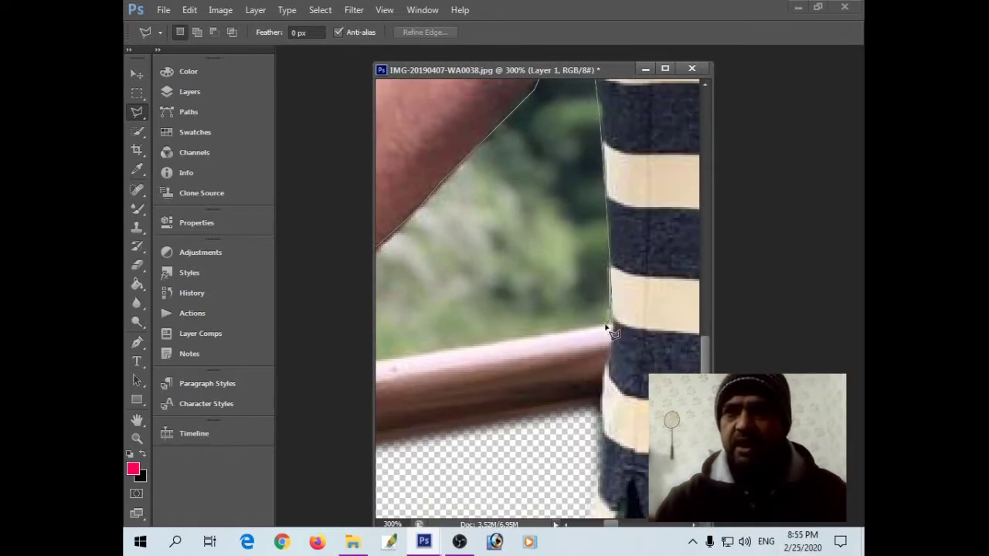
{"action": "left_click", "coordinate": [610, 326]}
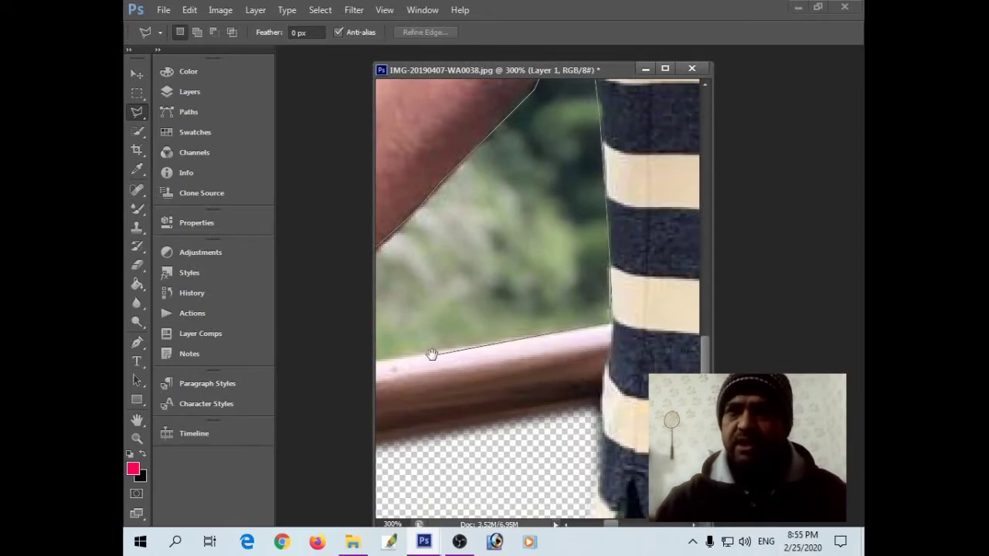
{"action": "left_click_drag", "start_coordinate": [433, 355], "coordinate": [618, 298]}
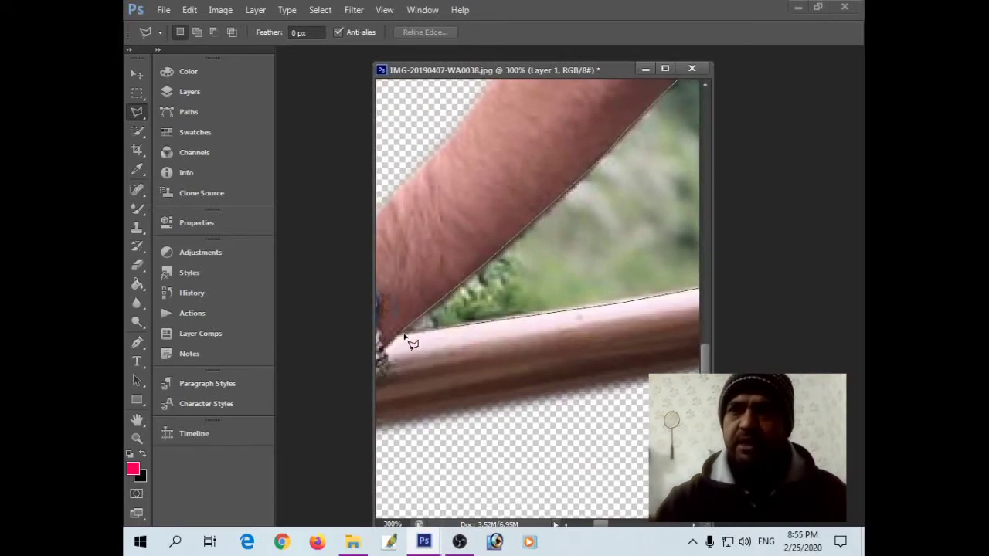
{"action": "left_click", "coordinate": [404, 337]}
{"action": "right_click", "coordinate": [609, 250]}
Feather the selection and delete the leftover green patch.
{"action": "left_click", "coordinate": [641, 291]}
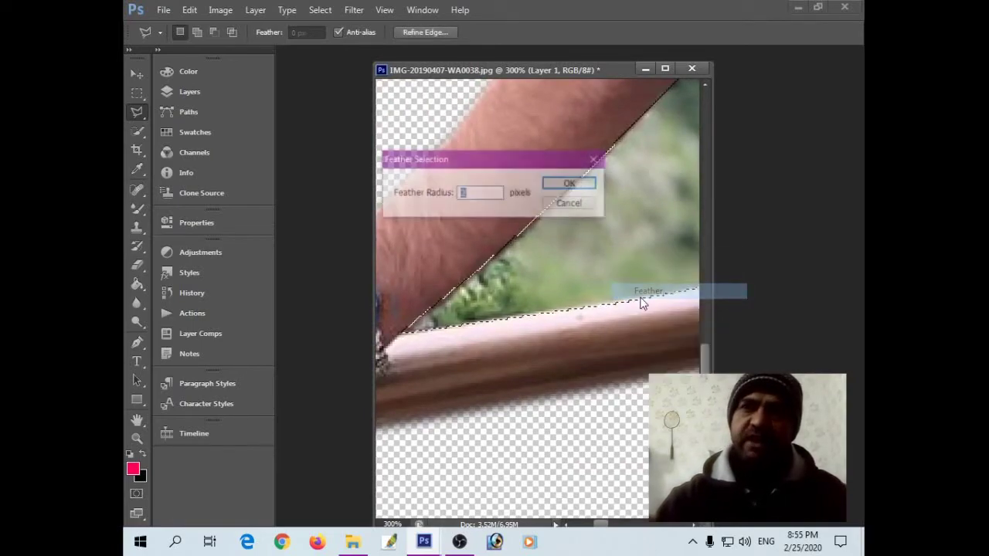
{"action": "key", "text": "Return"}
{"action": "key", "text": "Delete"}
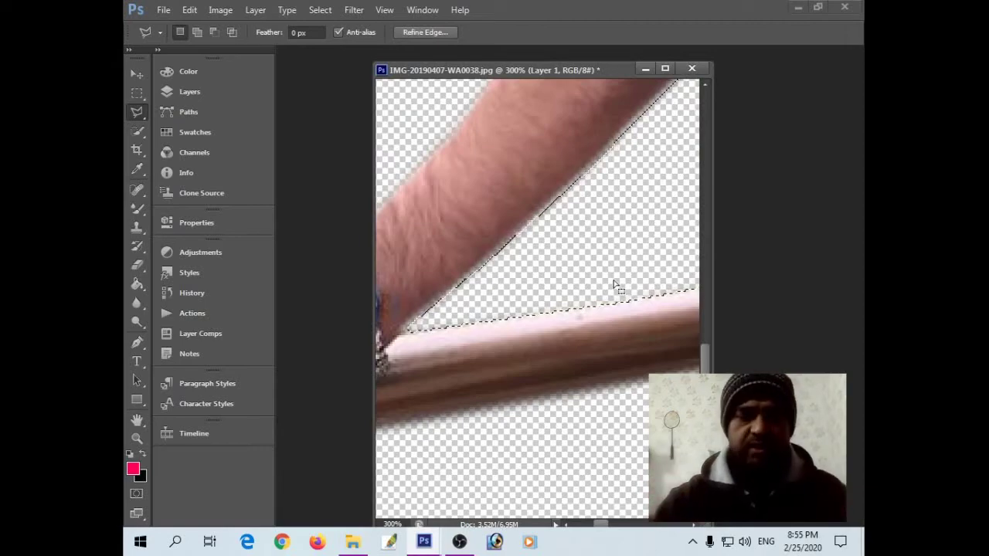
Cancel the accidental crop, deselect, fit the image, and move the document window right.
{"action": "key", "text": "c"}
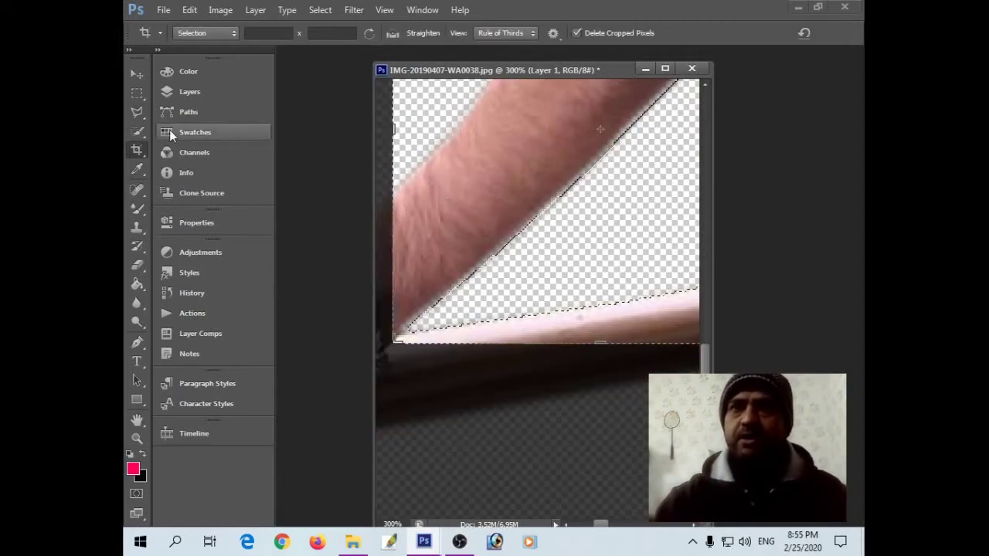
{"action": "key", "text": "Escape"}
{"action": "key", "text": "l"}
{"action": "right_click", "coordinate": [498, 136]}
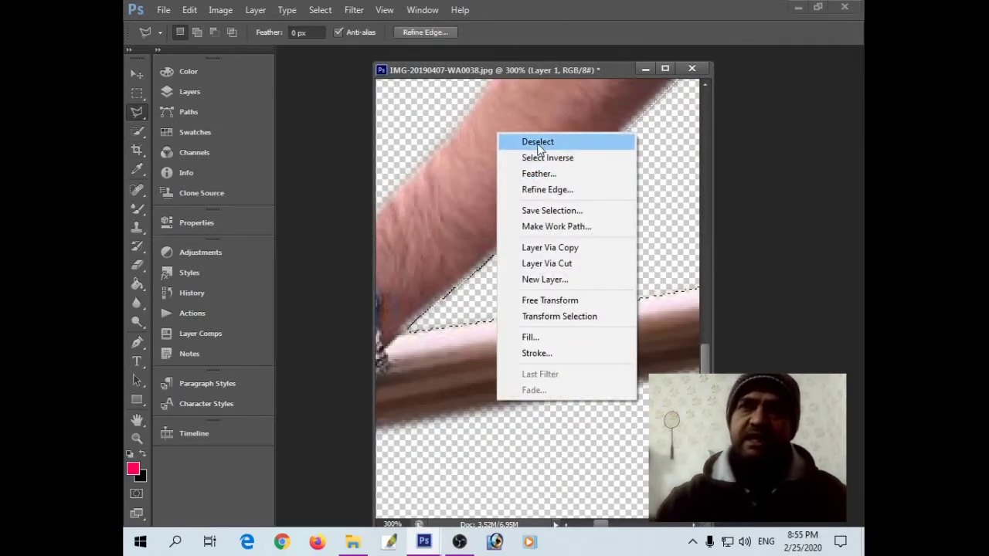
{"action": "left_click", "coordinate": [538, 142]}
{"action": "key", "text": "ctrl+0"}
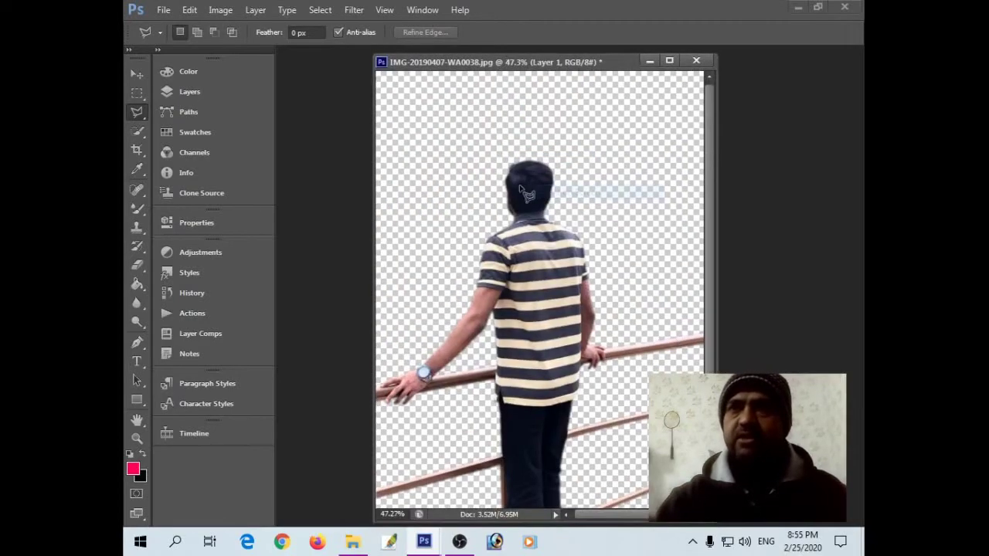
{"action": "left_click_drag", "start_coordinate": [474, 71], "coordinate": [553, 76]}
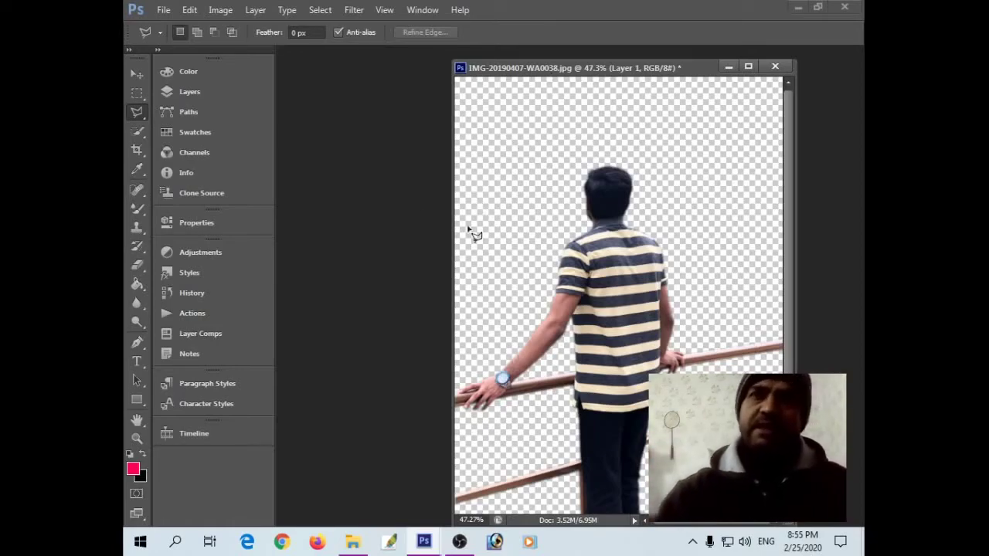
Open space-scene-with-planets-in-photoshop.jpg from the MANZER 3 folder on Local Disk (E:).
{"action": "double_click", "coordinate": [392, 171]}
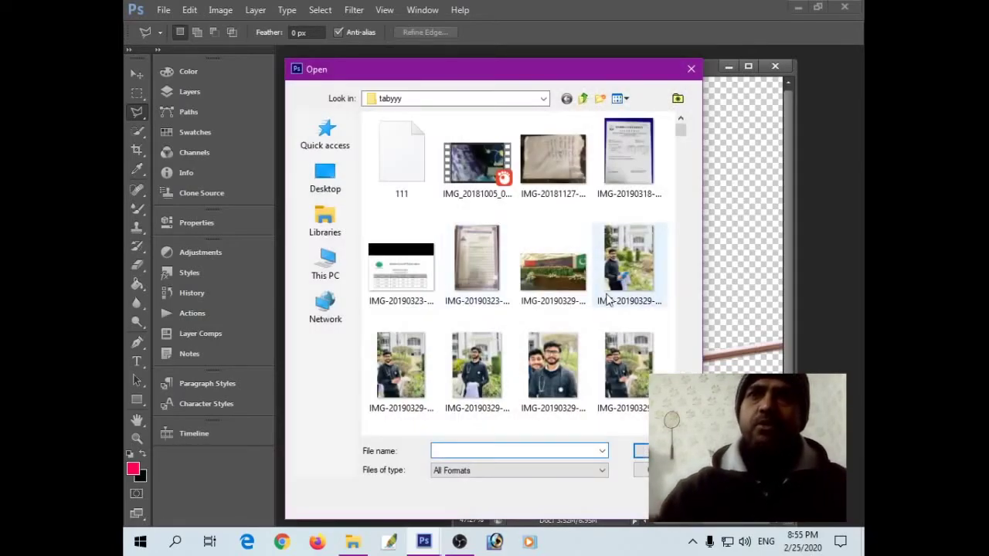
{"action": "left_click", "coordinate": [583, 99]}
{"action": "left_click", "coordinate": [584, 99]}
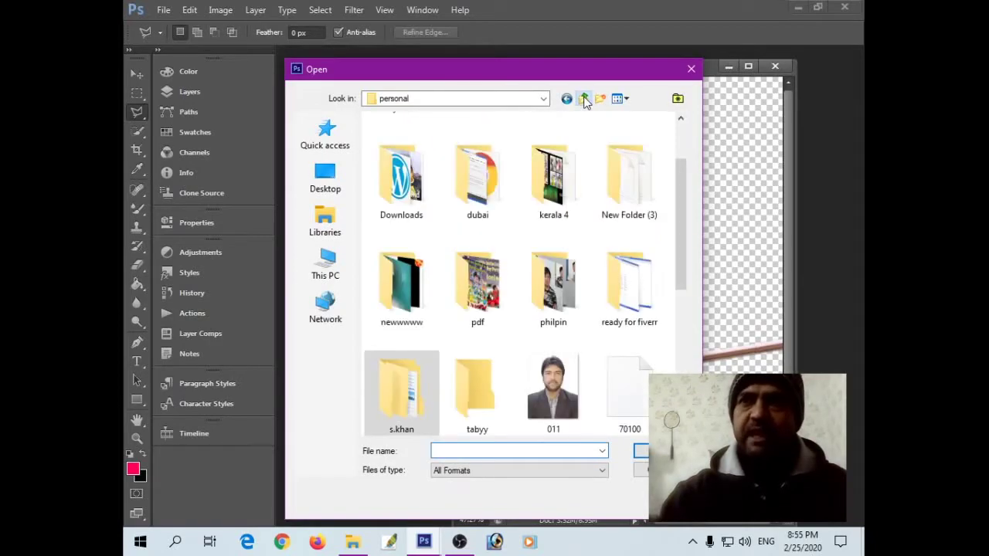
{"action": "mouse_move", "coordinate": [680, 210]}
{"action": "left_mouse_down"}
{"action": "mouse_move", "coordinate": [675, 247]}
{"action": "mouse_move", "coordinate": [668, 173]}
{"action": "left_mouse_up"}
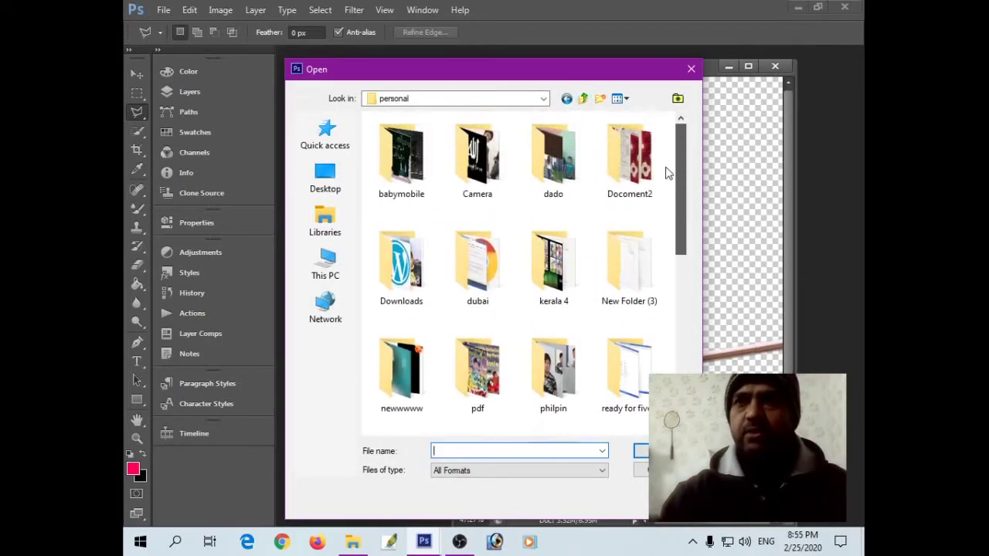
{"action": "left_click", "coordinate": [583, 99]}
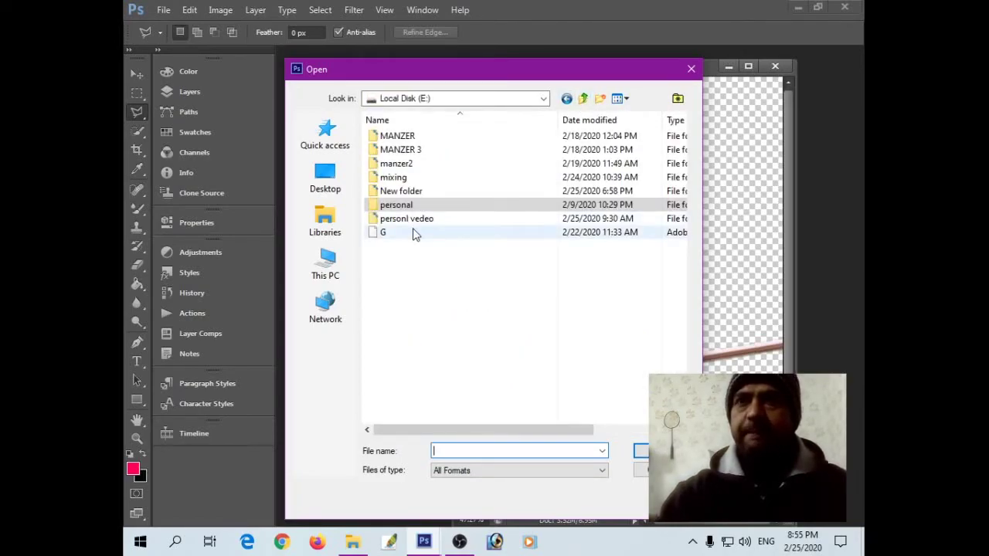
{"action": "double_click", "coordinate": [408, 150]}
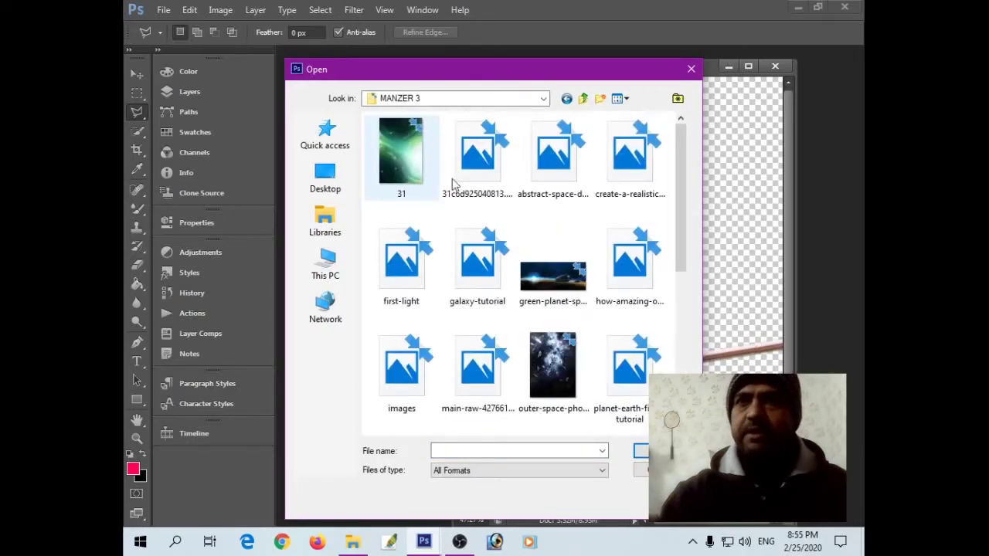
{"action": "scroll", "coordinate": [595, 283], "scroll_direction": "down", "scroll_amount": 5}
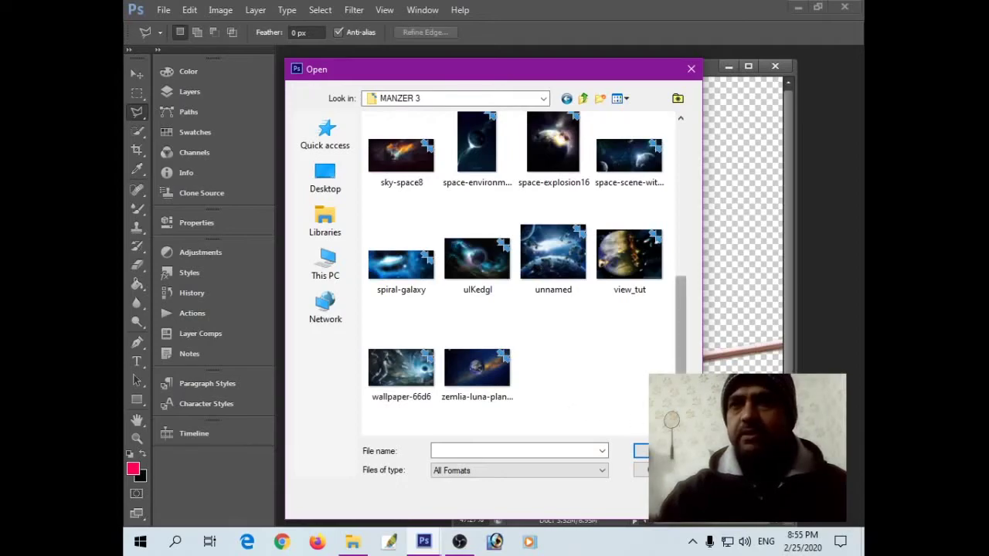
{"action": "mouse_move", "coordinate": [683, 370]}
{"action": "left_mouse_down"}
{"action": "mouse_move", "coordinate": [681, 252]}
{"action": "mouse_move", "coordinate": [680, 305]}
{"action": "left_mouse_up"}
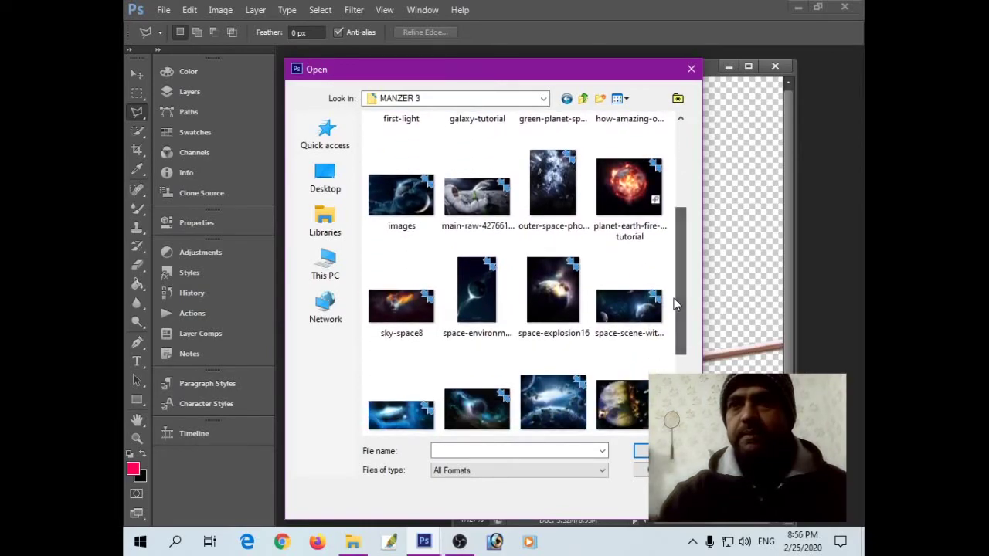
{"action": "double_click", "coordinate": [639, 325]}
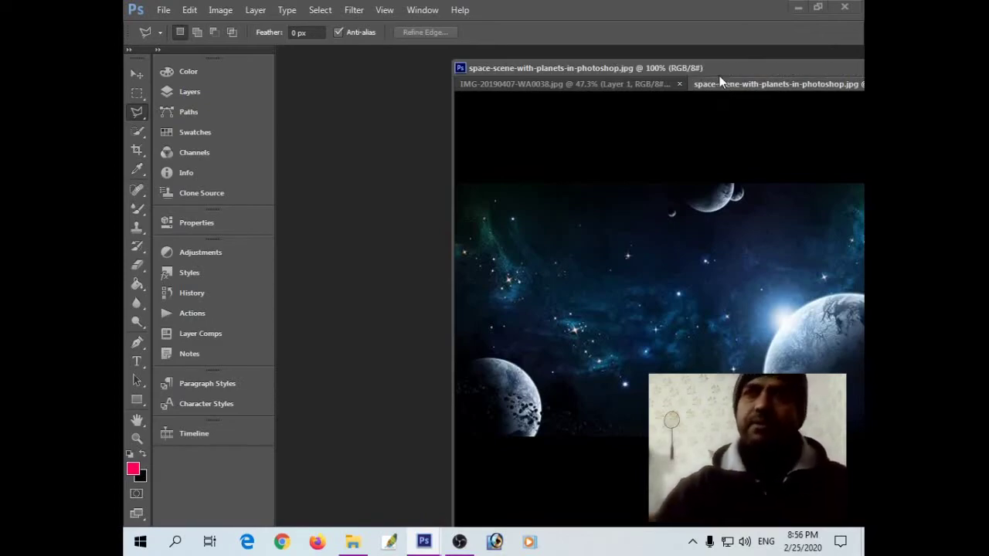
Drag the space-scene image into the man's document and maximize that document.
{"action": "left_click_drag", "start_coordinate": [725, 88], "coordinate": [451, 96]}
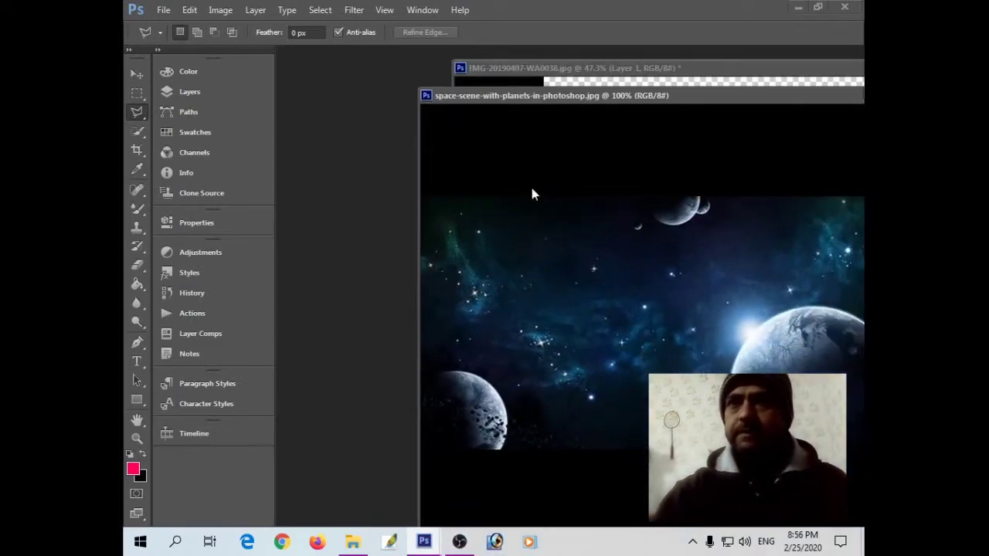
{"action": "left_click_drag", "start_coordinate": [568, 95], "coordinate": [402, 92]}
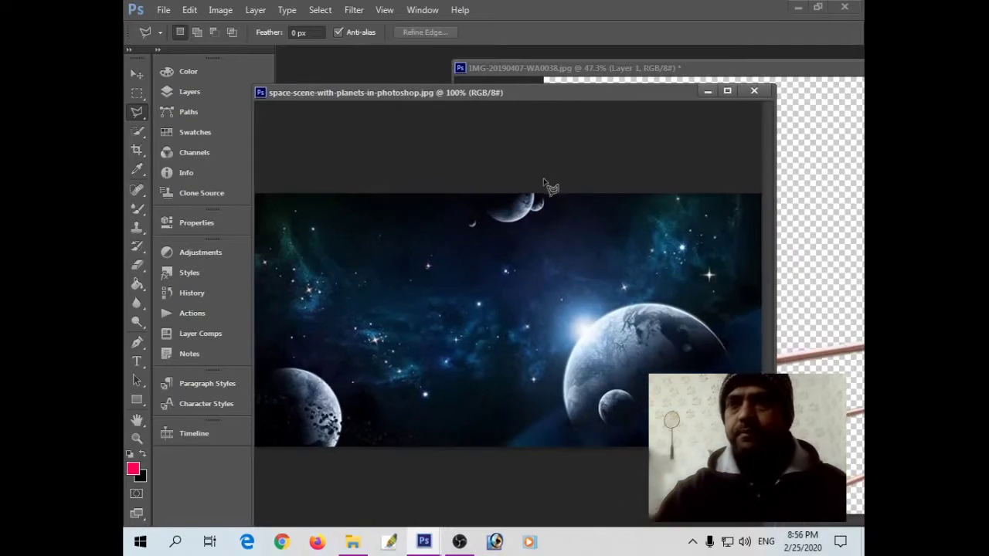
{"action": "left_click", "coordinate": [138, 75]}
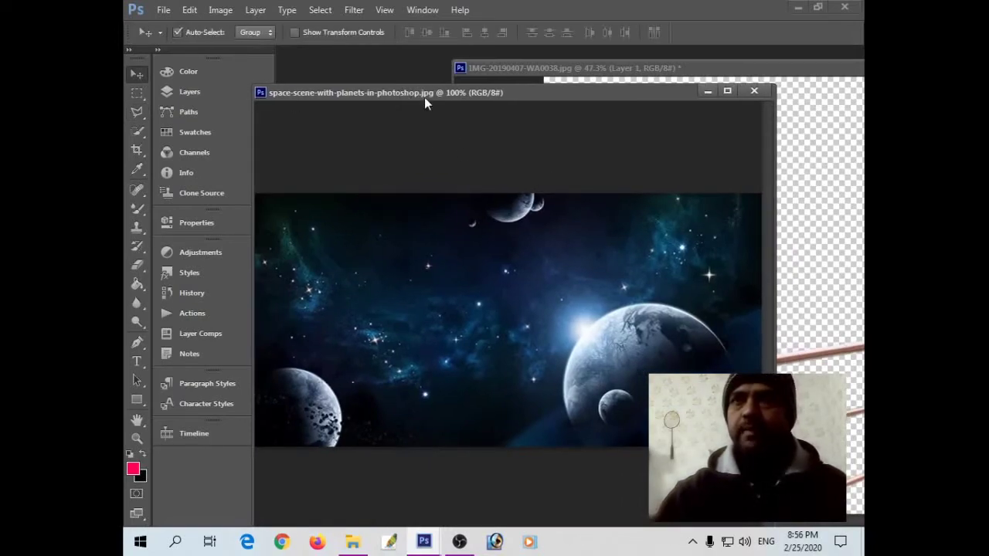
{"action": "left_click_drag", "start_coordinate": [424, 98], "coordinate": [361, 94]}
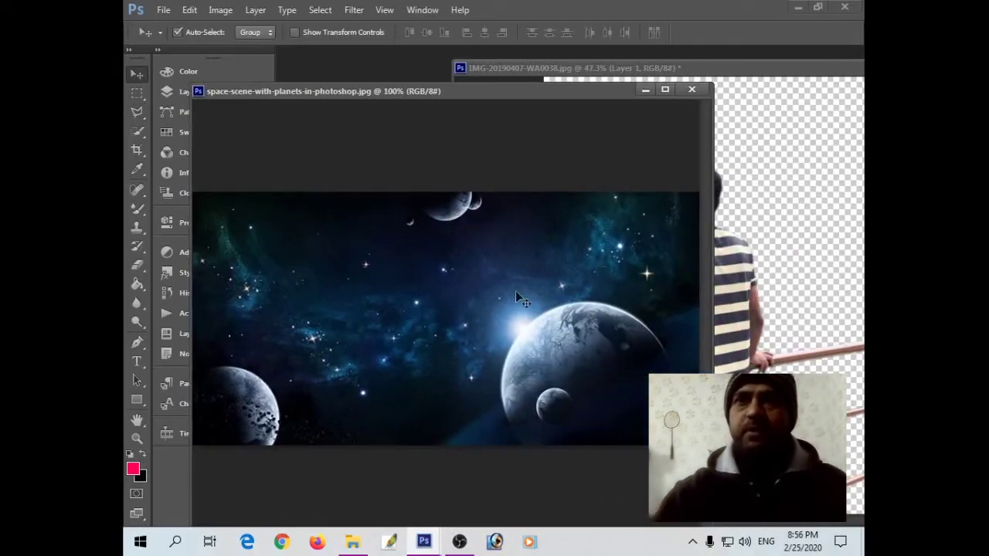
{"action": "left_click_drag", "start_coordinate": [532, 288], "coordinate": [787, 215]}
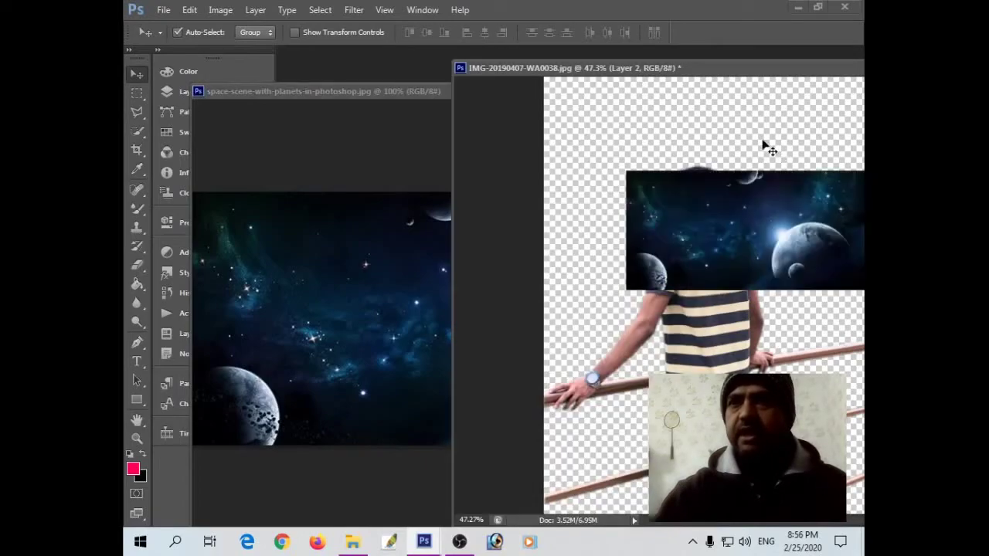
{"action": "double_click", "coordinate": [742, 74]}
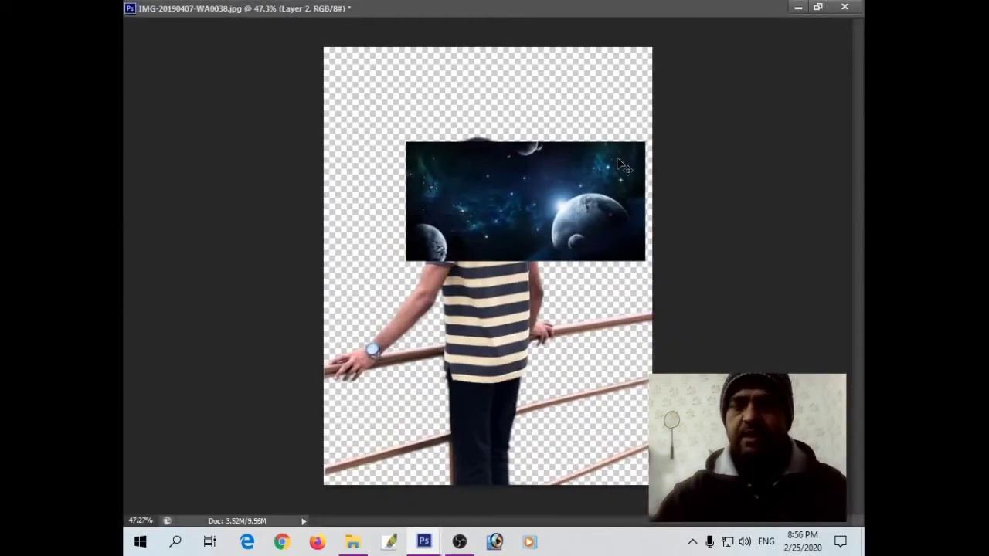
Rotate and mirror the space picture, stretch it over the canvas, and place it behind the man.
{"action": "key", "text": "ctrl+t"}
{"action": "right_click", "coordinate": [574, 186]}
{"action": "left_click", "coordinate": [618, 378]}
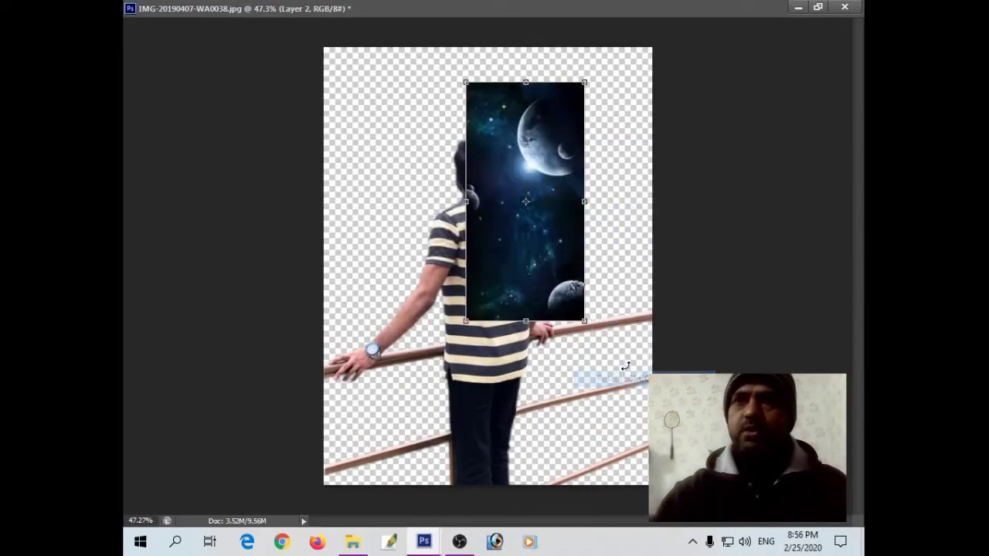
{"action": "right_click", "coordinate": [530, 215]}
{"action": "left_click", "coordinate": [591, 426]}
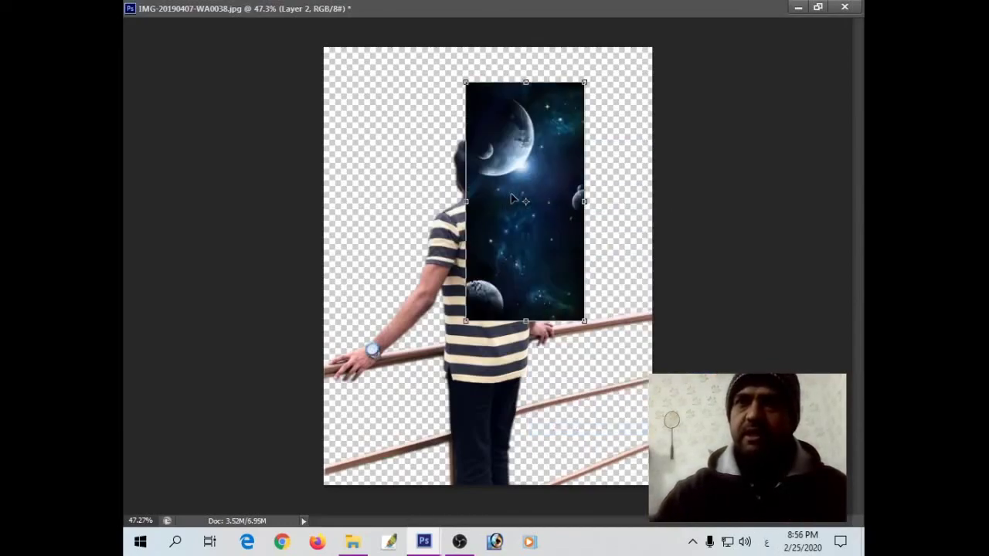
{"action": "left_click_drag", "start_coordinate": [511, 199], "coordinate": [369, 165]}
{"action": "left_click_drag", "start_coordinate": [416, 255], "coordinate": [688, 536]}
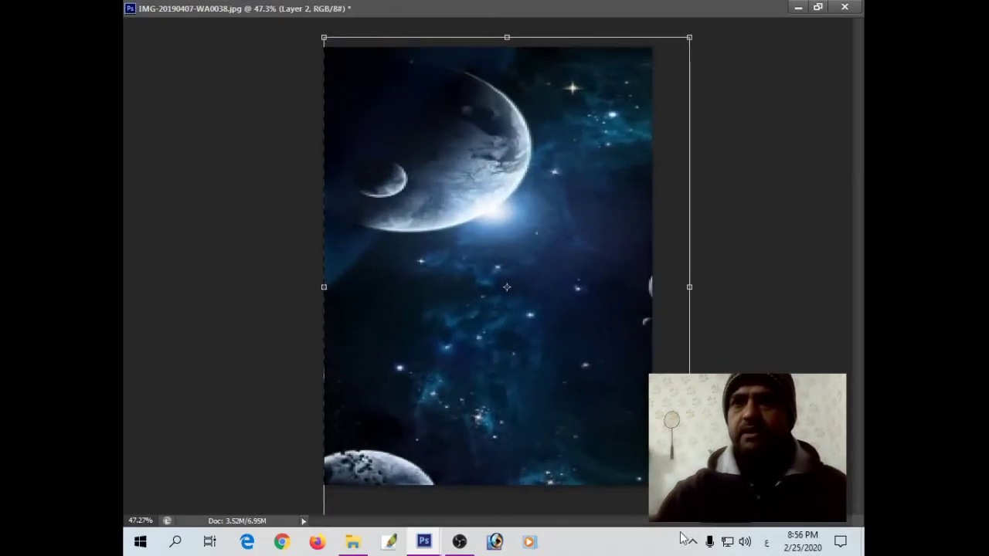
{"action": "key", "text": "Return"}
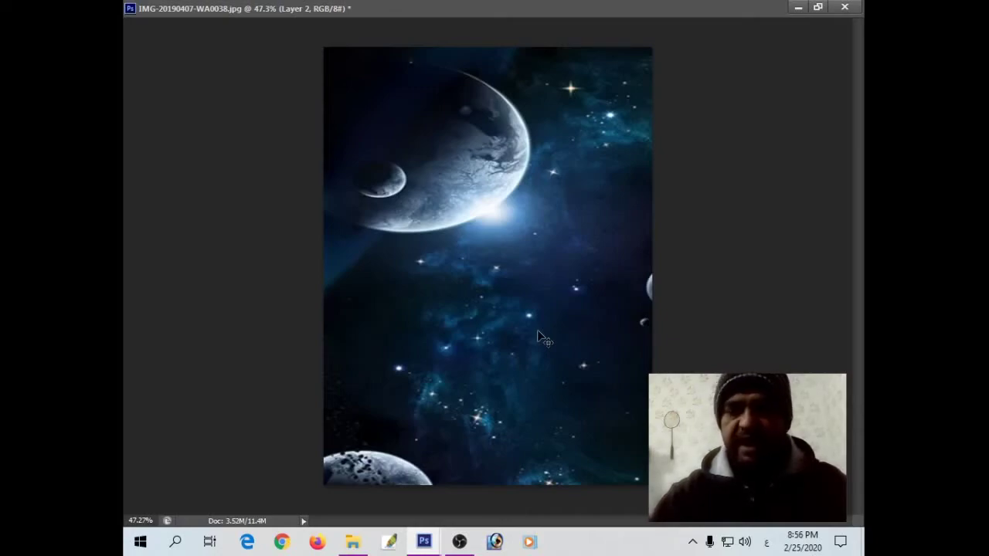
{"action": "key", "text": "ctrl+z"}
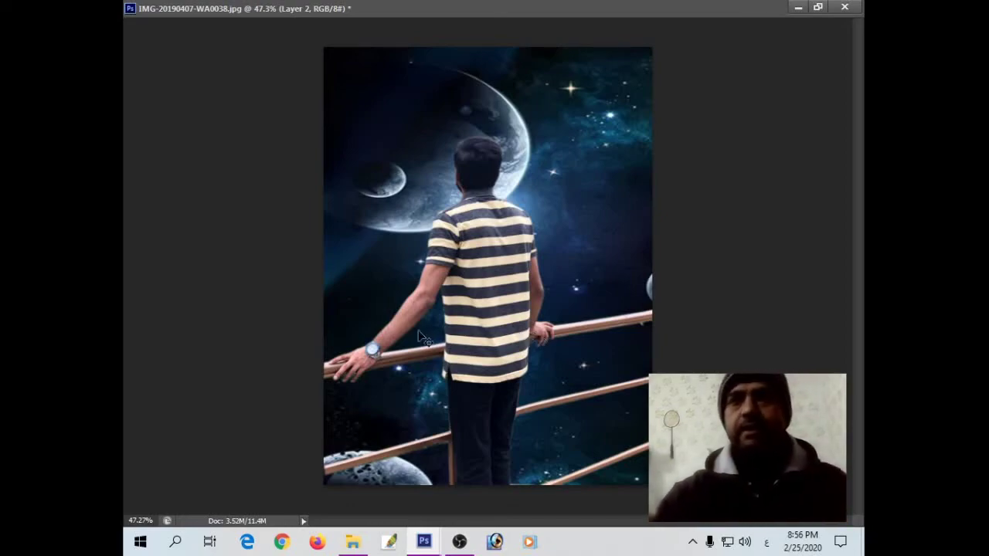
Scale up the man-and-railings layer and shift it down and right.
{"action": "right_click", "coordinate": [494, 267]}
{"action": "left_click", "coordinate": [498, 272]}
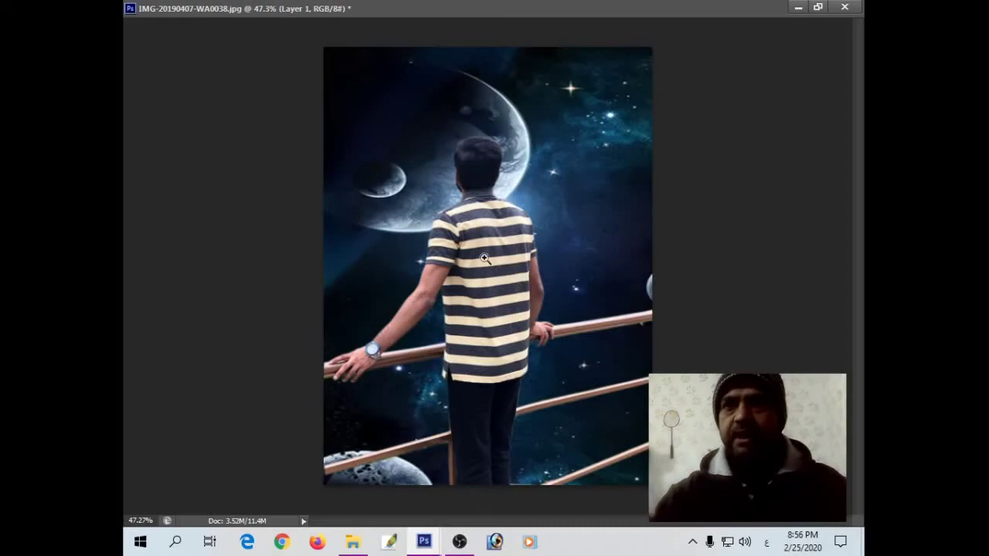
{"action": "right_click", "coordinate": [484, 258]}
{"action": "left_click", "coordinate": [491, 265]}
{"action": "right_click", "coordinate": [492, 263]}
{"action": "left_click", "coordinate": [492, 266]}
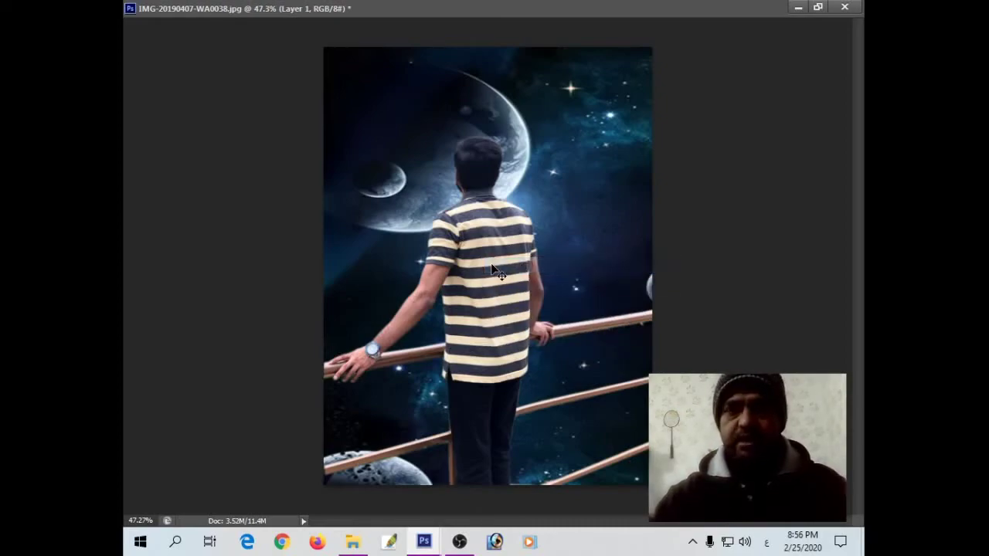
{"action": "key", "text": "ctrl+t"}
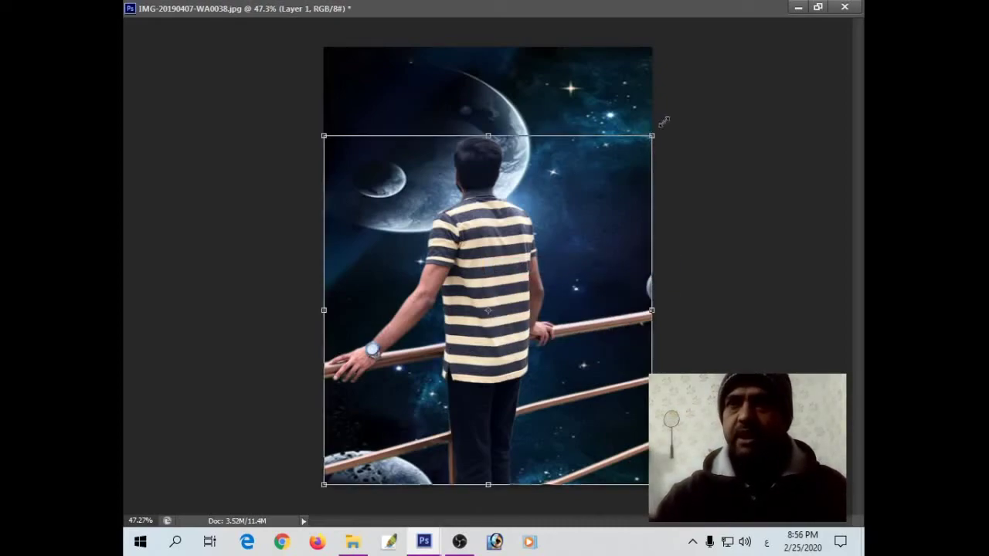
{"action": "left_click_drag", "start_coordinate": [664, 122], "coordinate": [723, 58]}
{"action": "left_click_drag", "start_coordinate": [537, 167], "coordinate": [551, 227]}
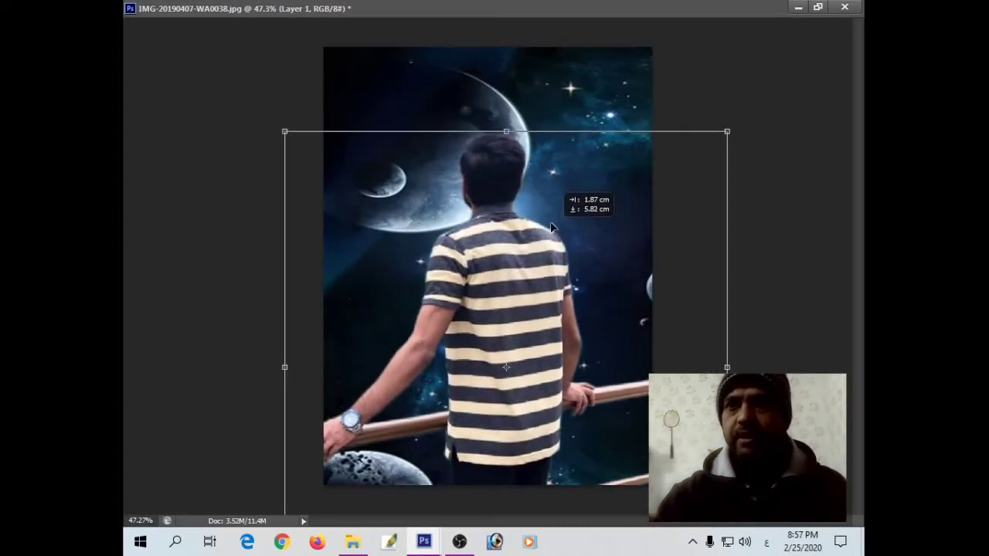
{"action": "right_click", "coordinate": [531, 230]}
{"action": "left_click", "coordinate": [550, 305]}
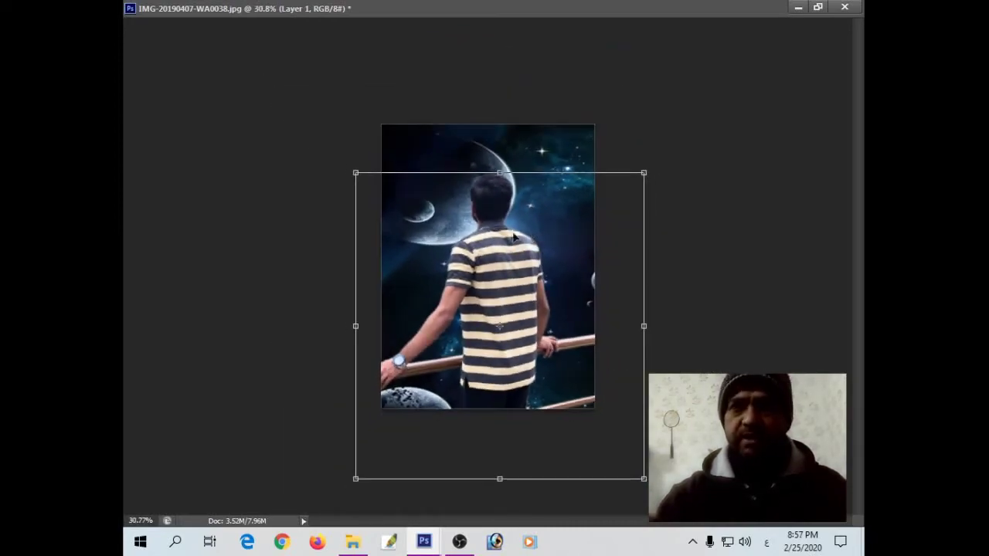
{"action": "key", "text": "Return"}
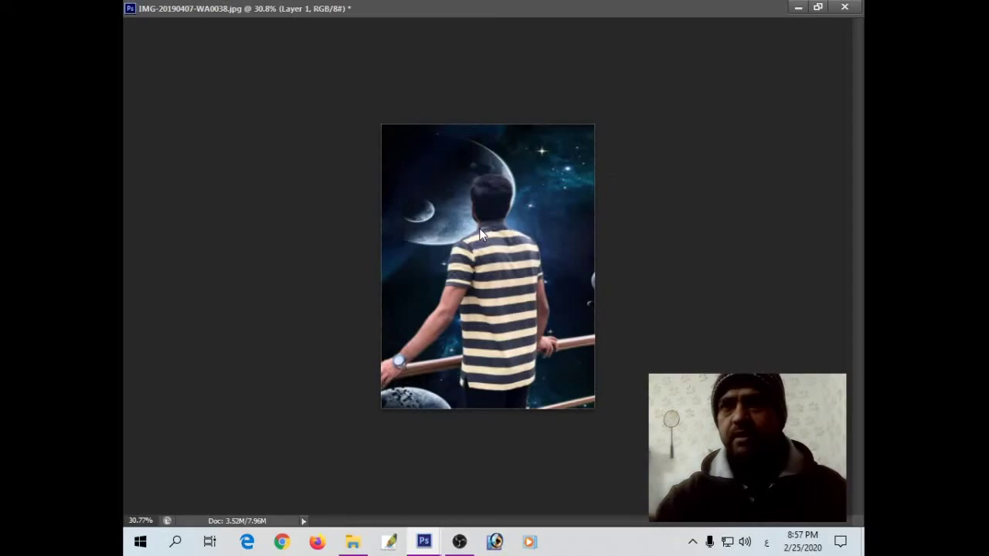
Enlarge the space backdrop and move it up-left so the big planet sits top-left.
{"action": "key", "text": "ctrl+j"}
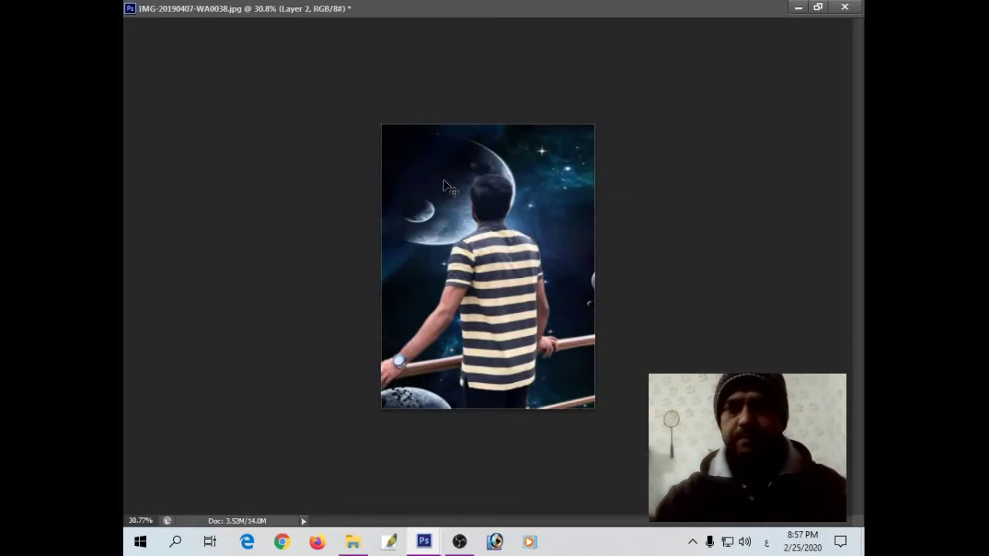
{"action": "key", "text": "ctrl+t"}
{"action": "left_click_drag", "start_coordinate": [616, 117], "coordinate": [662, 54]}
{"action": "left_click_drag", "start_coordinate": [537, 156], "coordinate": [504, 150]}
{"action": "key", "text": "Return"}
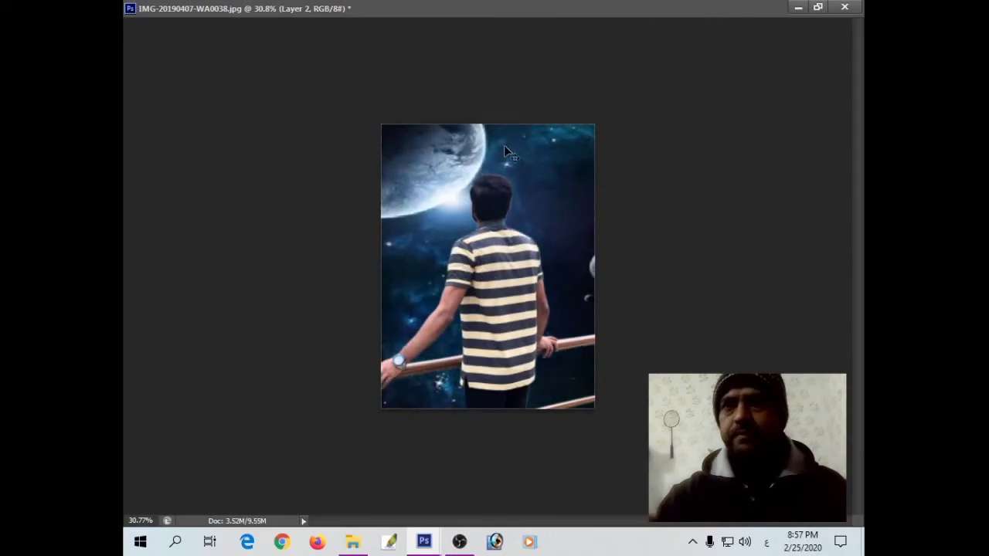
Crop the composite to the canvas edges, trimming the overhanging man and space picture.
{"action": "key", "text": "c"}
{"action": "right_click", "coordinate": [527, 196]}
{"action": "left_click", "coordinate": [534, 202]}
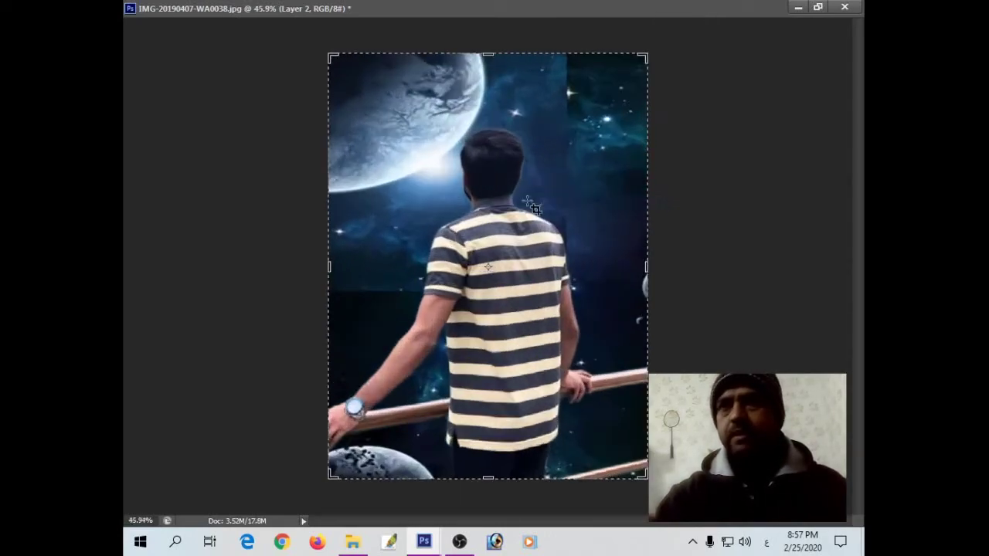
{"action": "right_click", "coordinate": [483, 178]}
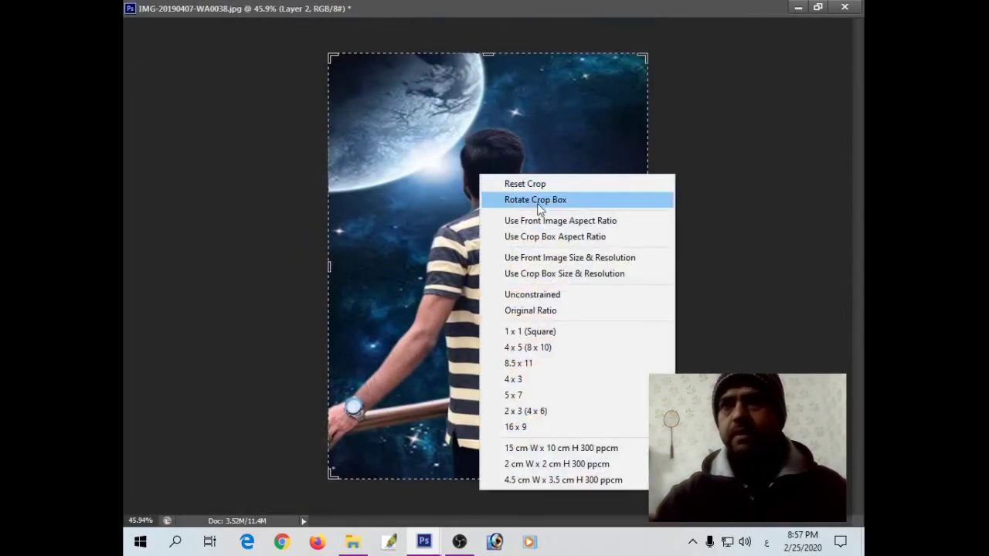
{"action": "left_click", "coordinate": [538, 203]}
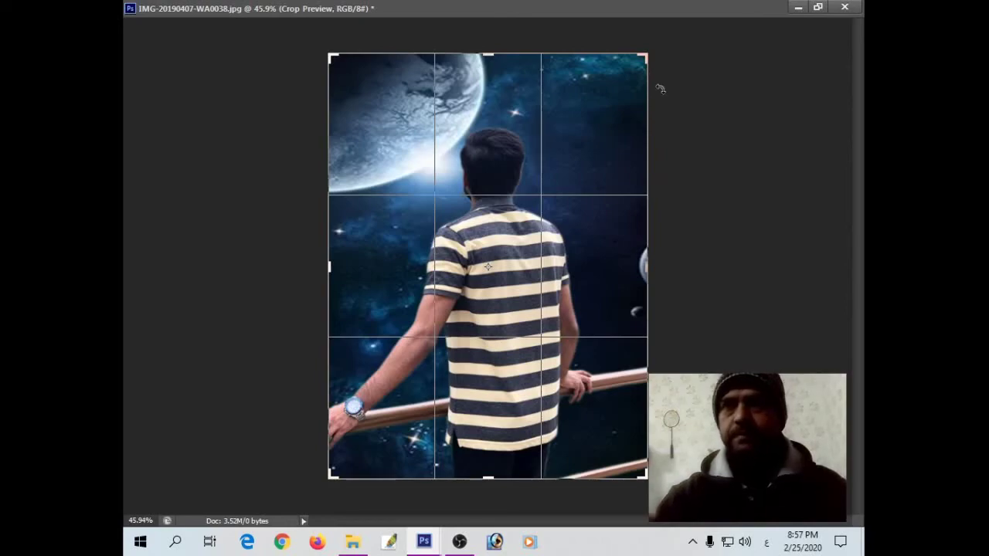
{"action": "key", "text": "Return"}
{"action": "right_click", "coordinate": [462, 148]}
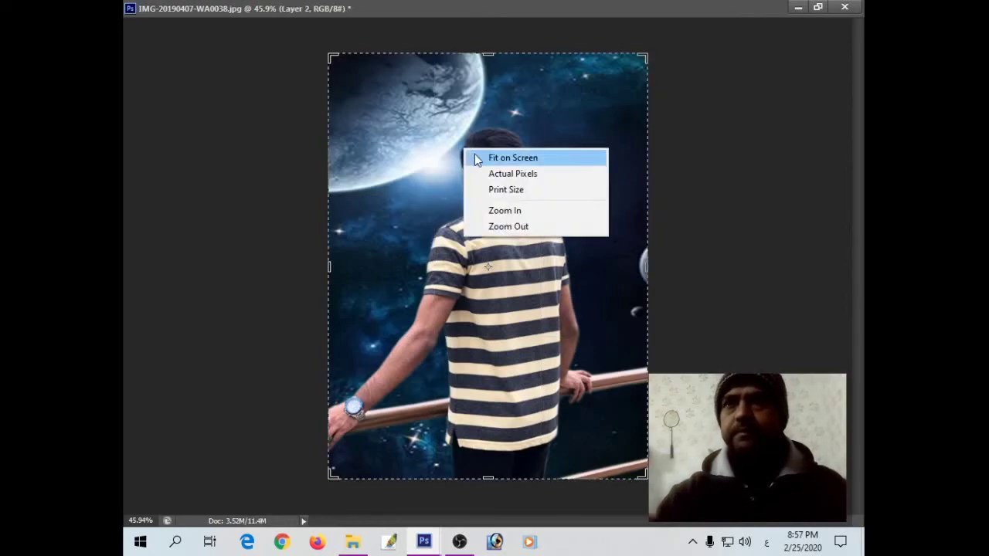
{"action": "left_click", "coordinate": [483, 159]}
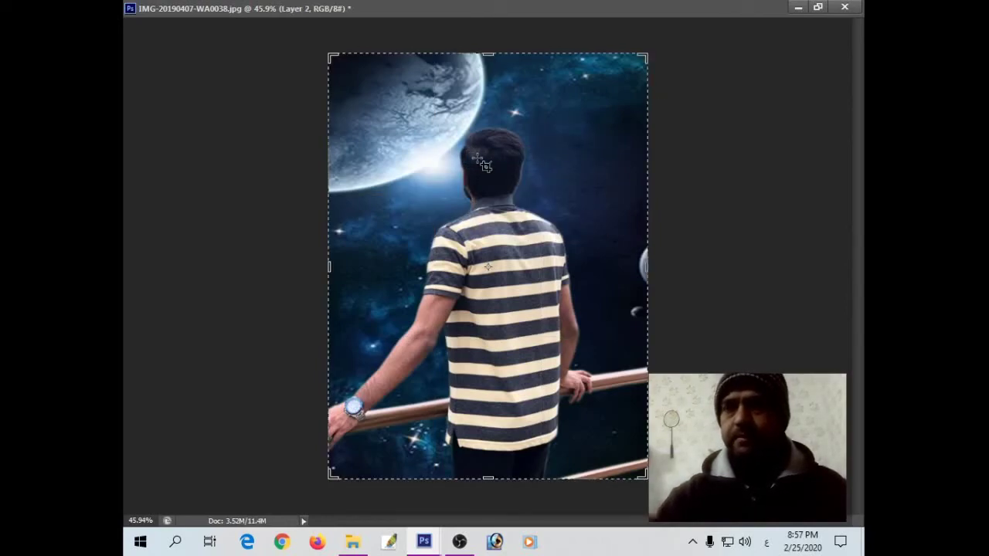
{"action": "left_click", "coordinate": [485, 164]}
{"action": "key", "text": "Return"}
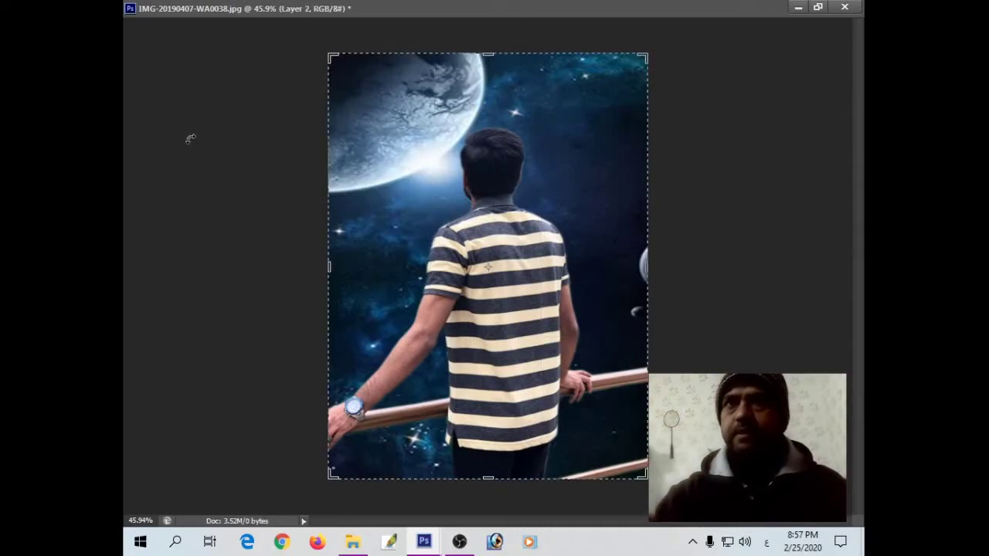
Minimize the space-scene document and fit the composite to its window.
{"action": "left_click", "coordinate": [818, 7]}
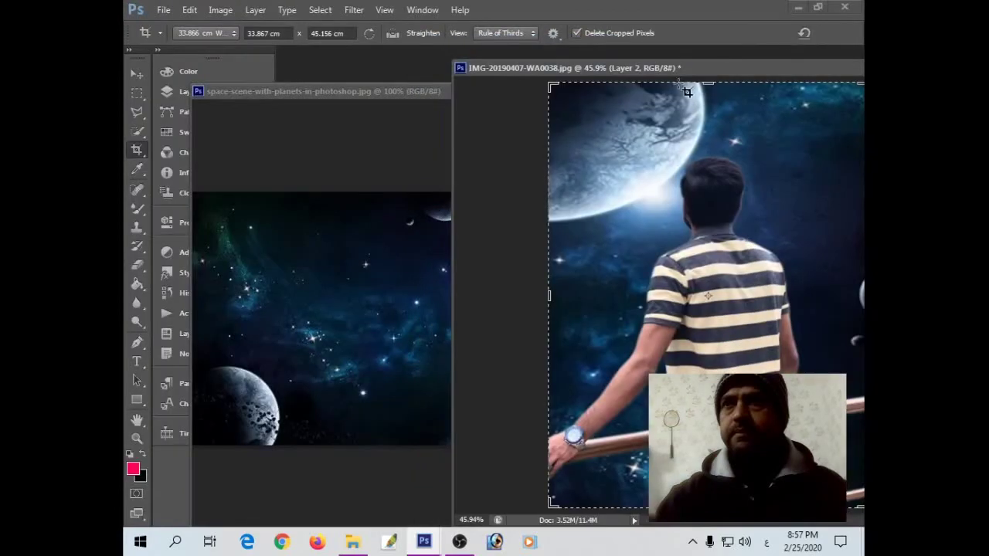
{"action": "left_click_drag", "start_coordinate": [685, 68], "coordinate": [371, 112]}
{"action": "left_click", "coordinate": [372, 114]}
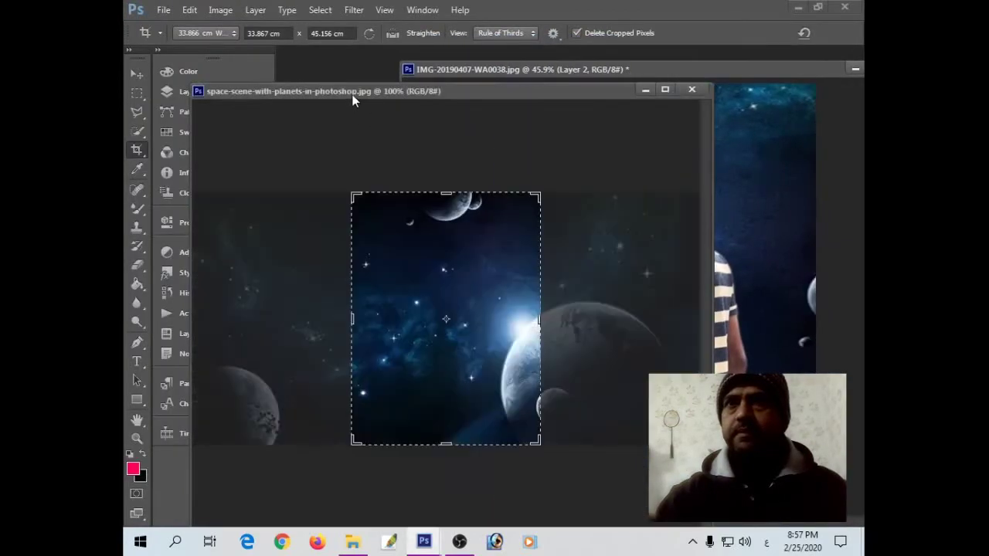
{"action": "left_click", "coordinate": [642, 90]}
{"action": "right_click", "coordinate": [593, 192]}
{"action": "left_click", "coordinate": [608, 199]}
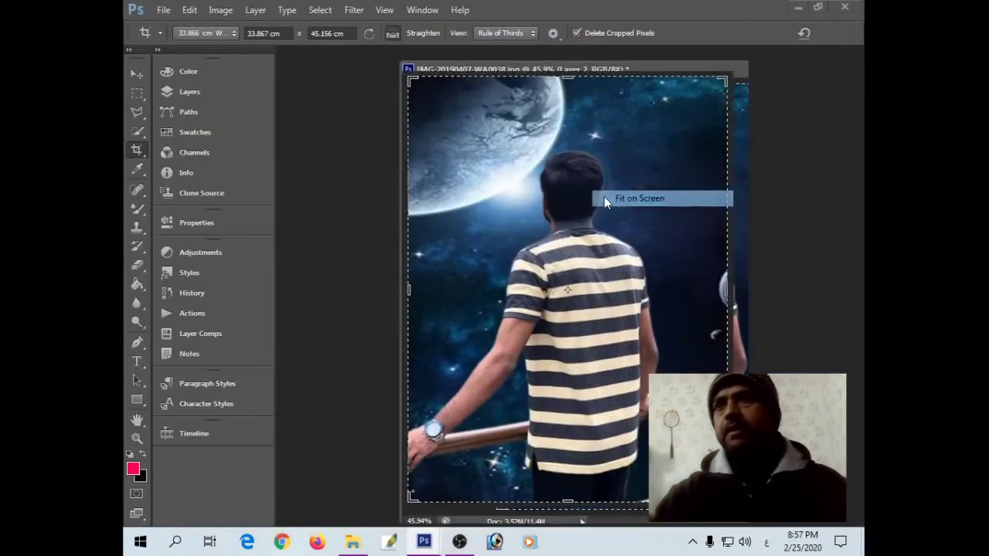
Make the composite document fill the whole workspace.
{"action": "left_click", "coordinate": [137, 112]}
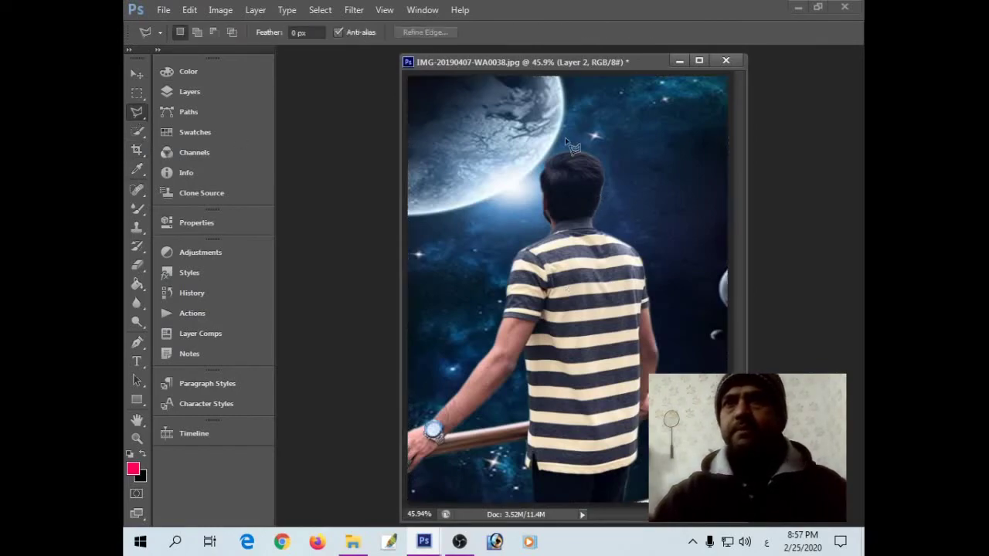
{"action": "right_click", "coordinate": [568, 142]}
{"action": "left_click", "coordinate": [510, 128]}
{"action": "right_click", "coordinate": [510, 130]}
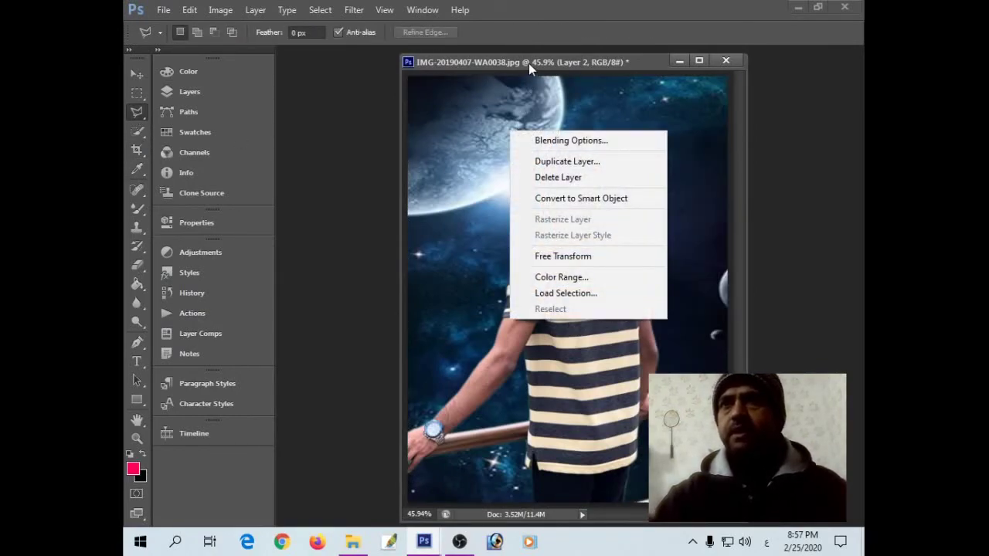
{"action": "left_click", "coordinate": [529, 63]}
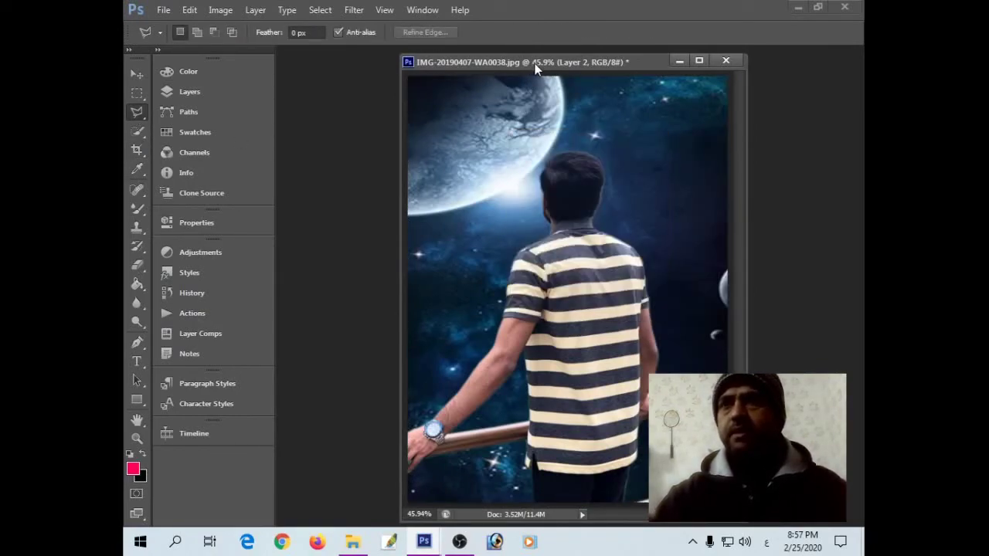
{"action": "double_click", "coordinate": [594, 61]}
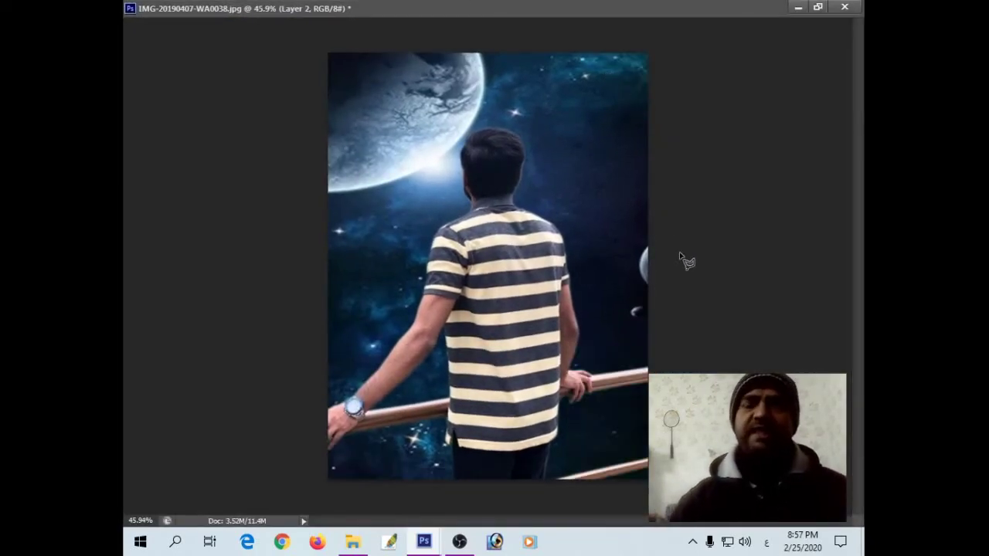
Check the space backdrop layer's position, then fit and zoom out on the composite.
{"action": "right_click", "coordinate": [376, 133]}
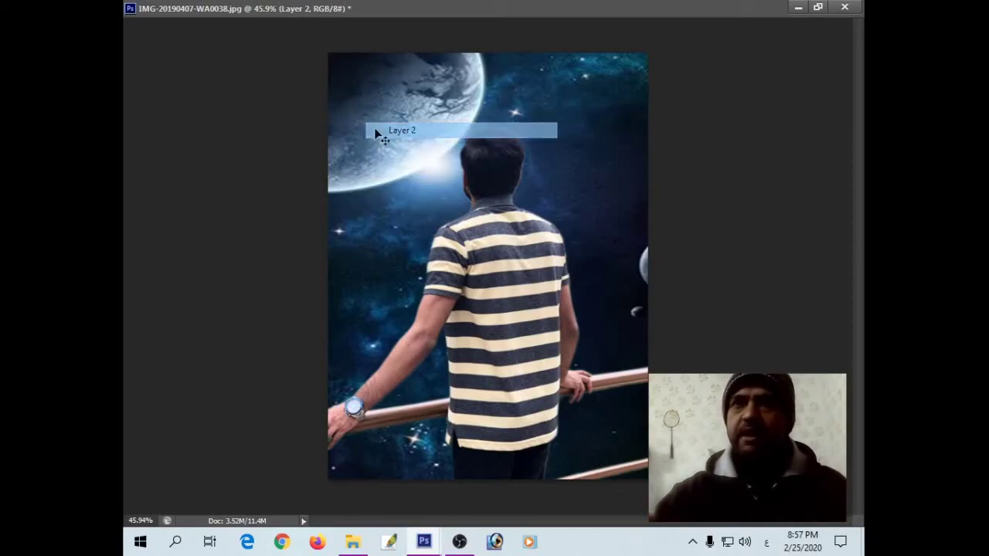
{"action": "left_click", "coordinate": [375, 131]}
{"action": "left_click_drag", "start_coordinate": [374, 133], "coordinate": [370, 132]}
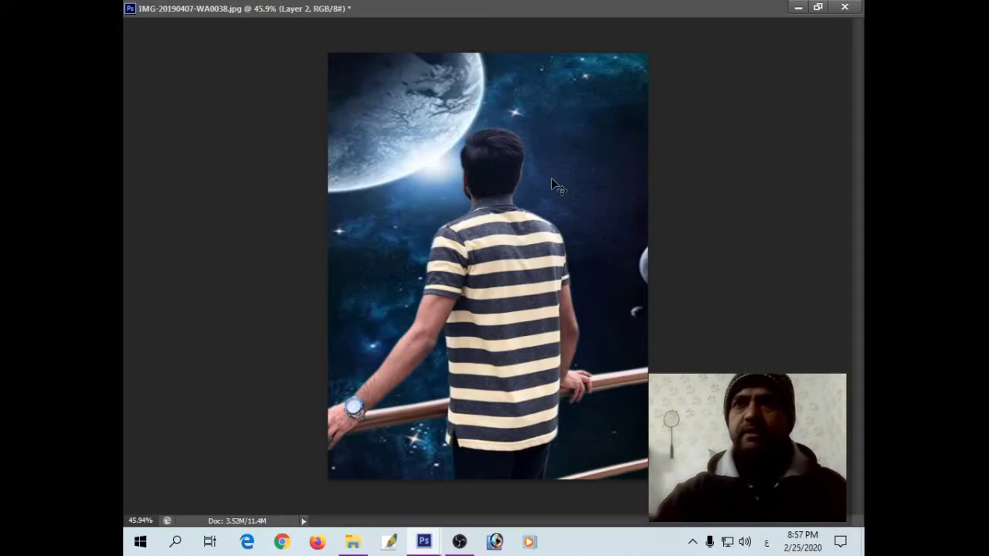
{"action": "right_click", "coordinate": [496, 162]}
{"action": "left_click", "coordinate": [514, 173]}
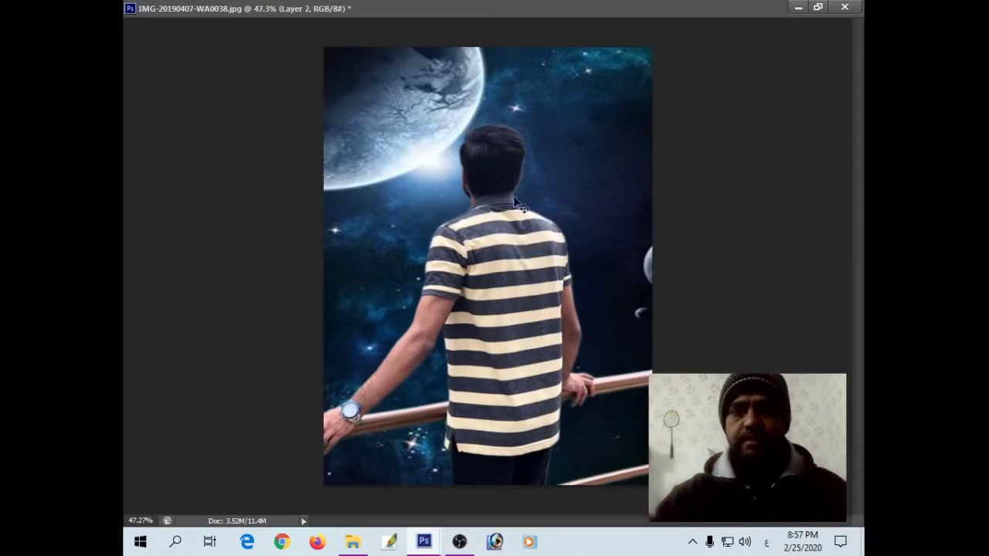
{"action": "key", "text": "ctrl+minus"}
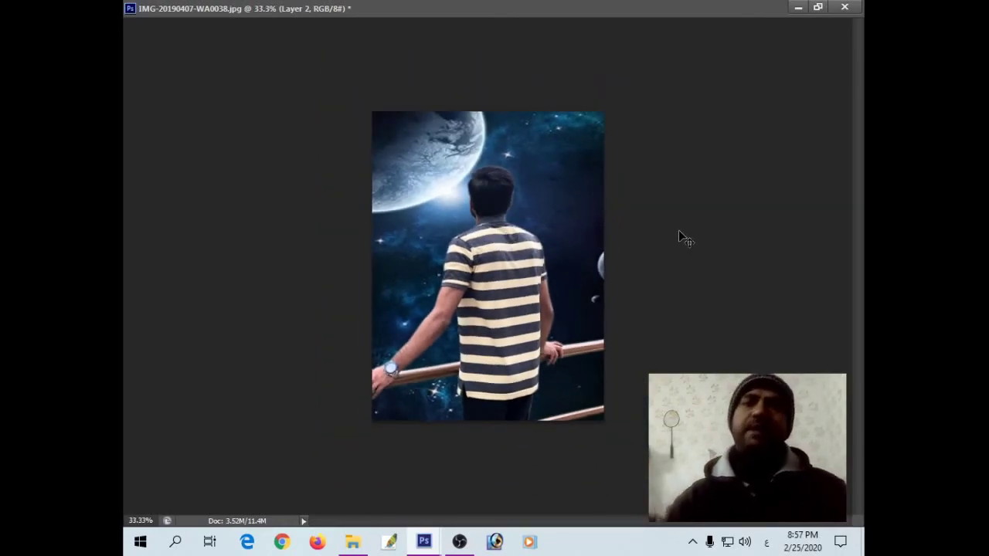